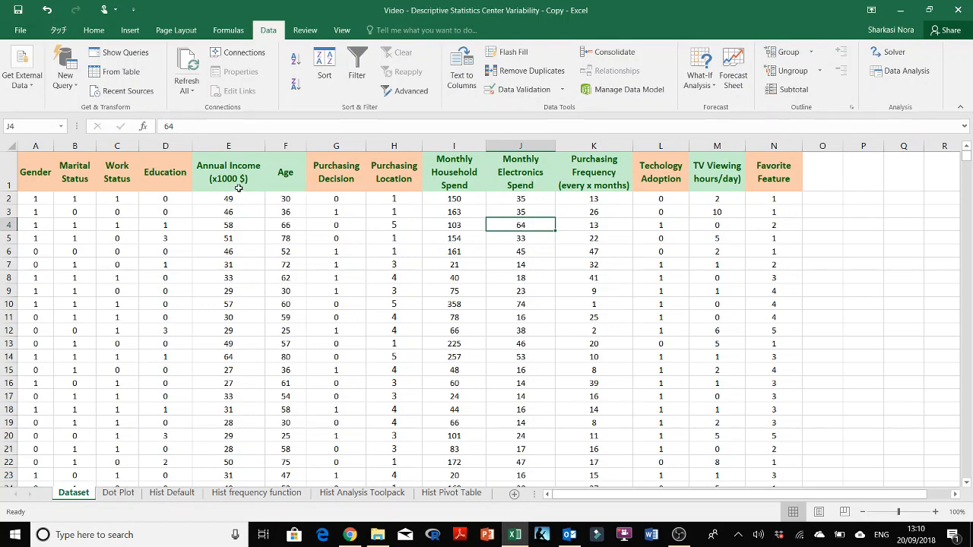
Step: Insert a histogram of the Annual Income data in column B of the Hist Default sheet and place it near columns H to O
left_click(171, 498)
left_click(116, 145)
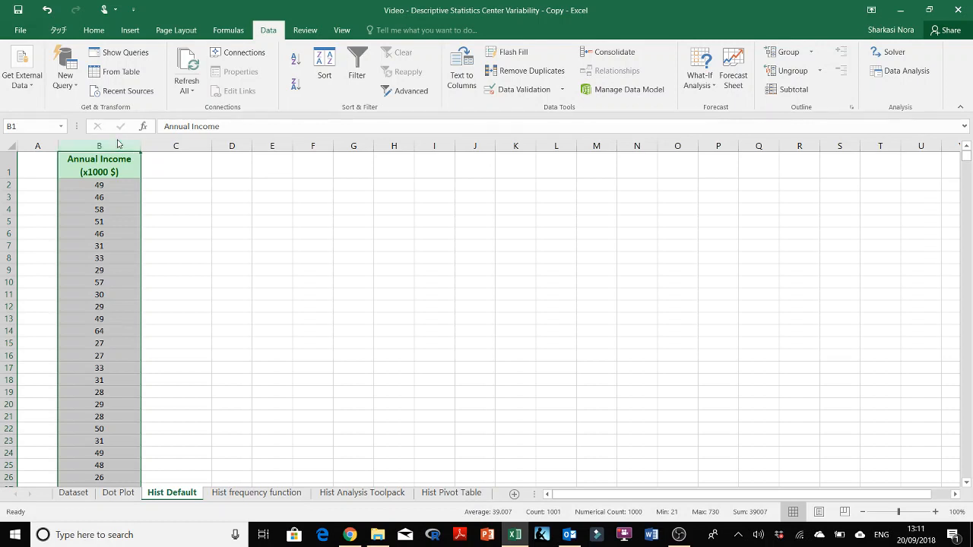
left_click(131, 32)
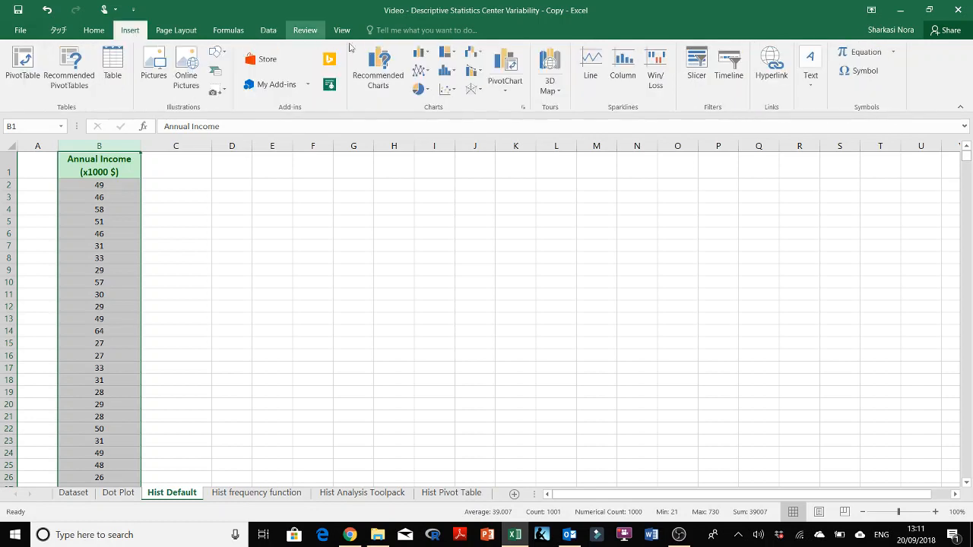
left_click(455, 72)
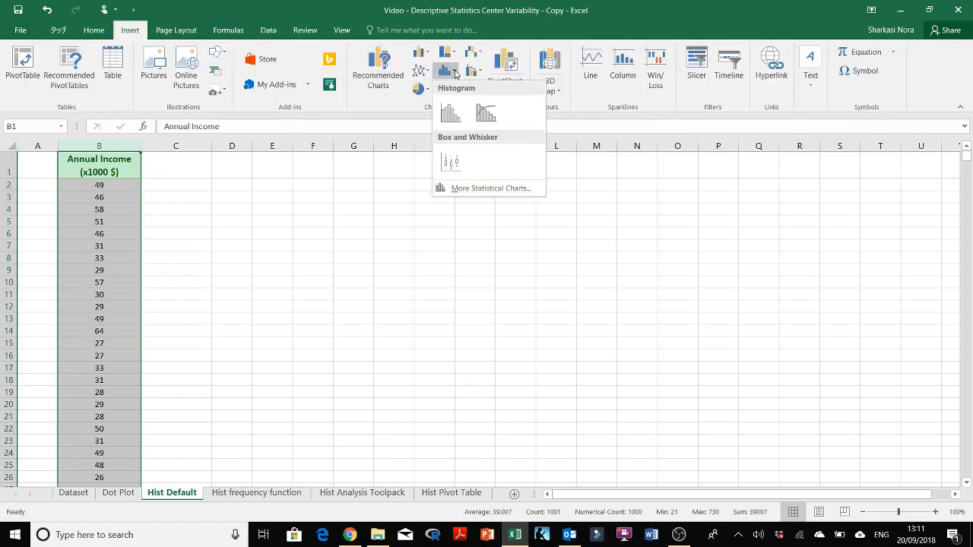
left_click(448, 113)
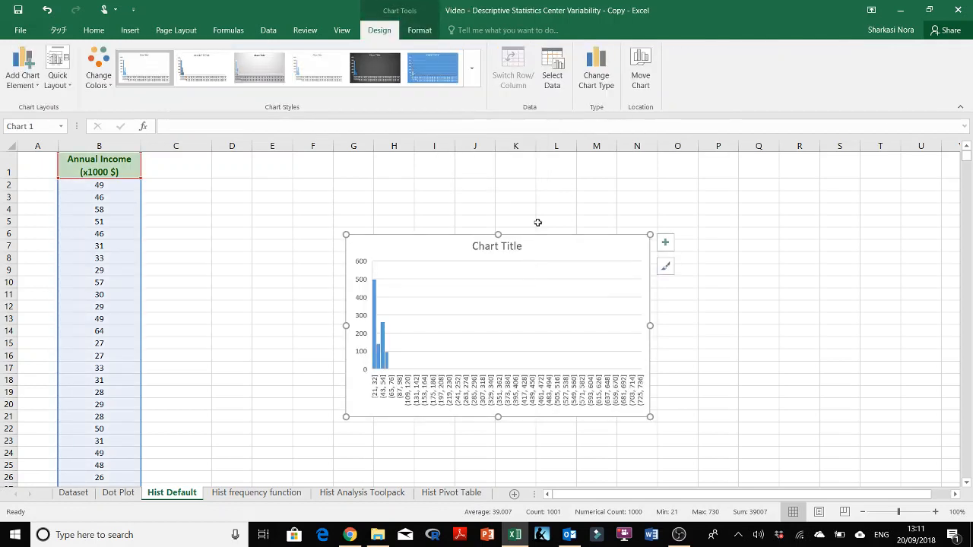
left_click_drag(538, 238, 571, 177)
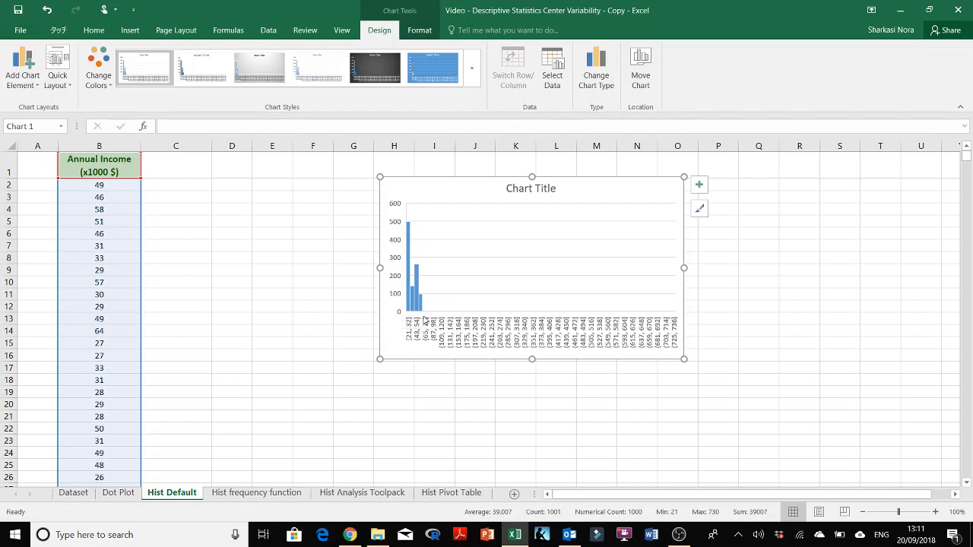
left_click(275, 283)
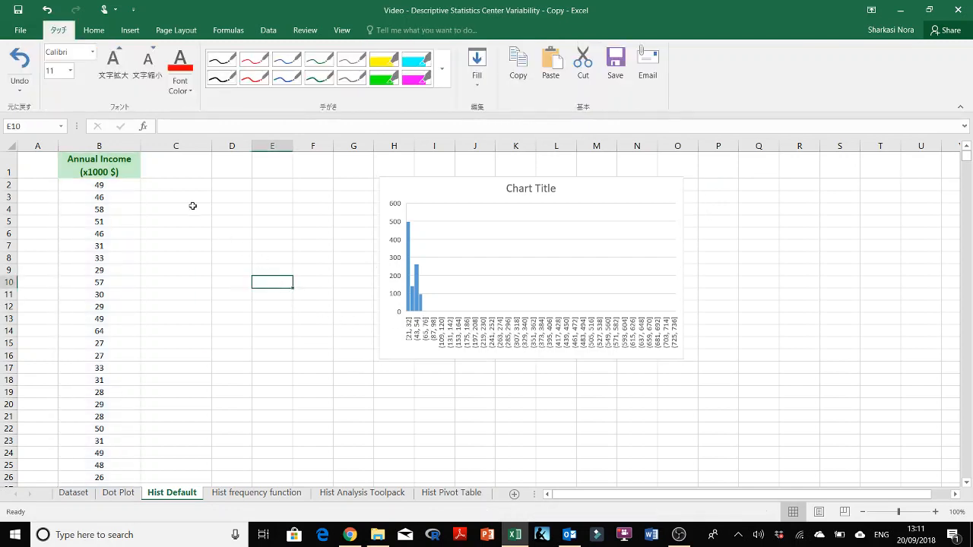
Step: Copy the Annual Income column B into column D and sort the copy from largest to smallest
left_click(98, 146)
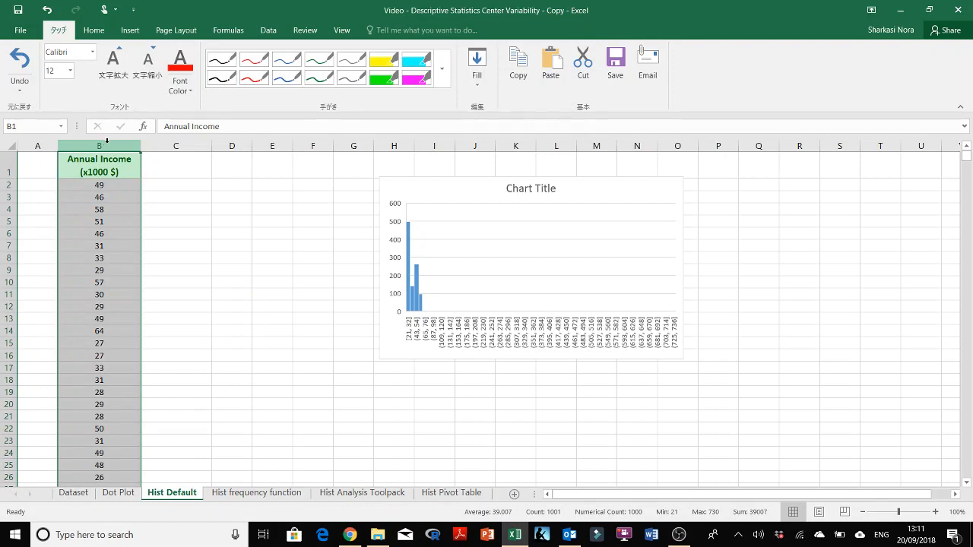
key("ctrl+c")
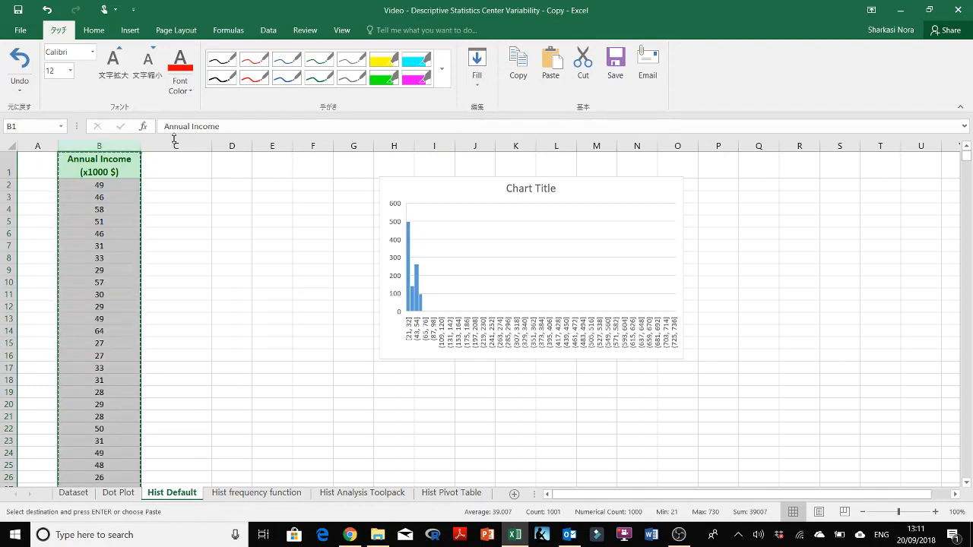
left_click(236, 144)
key("ctrl+v")
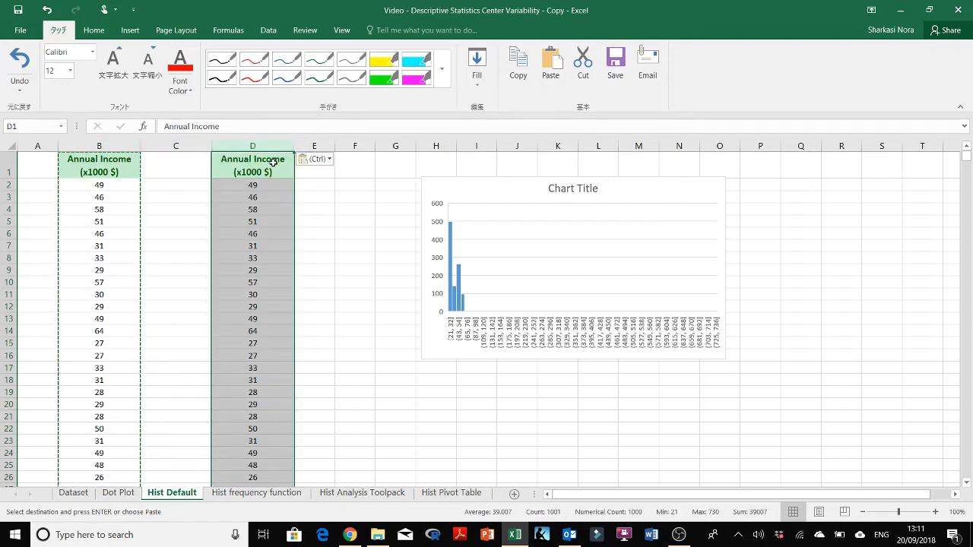
left_click(93, 30)
left_click(863, 79)
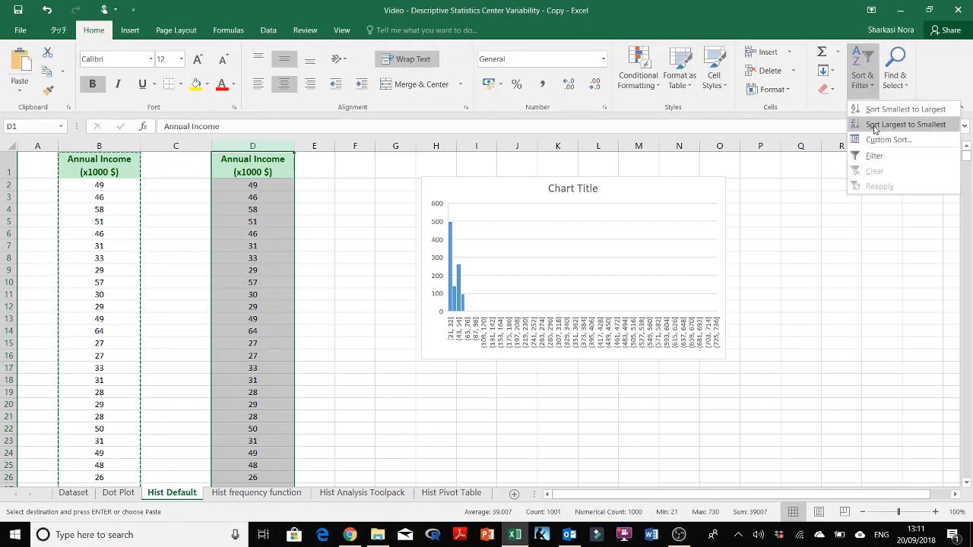
left_click(874, 125)
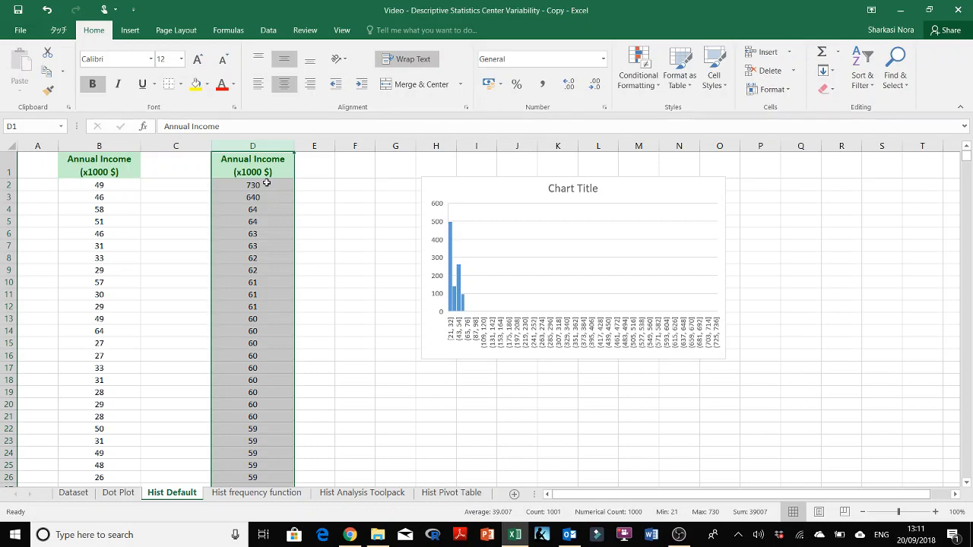
Step: Highlight the two outlier incomes in D2:D3, 730 and 640, with a yellow fill
left_click_drag(267, 183, 271, 202)
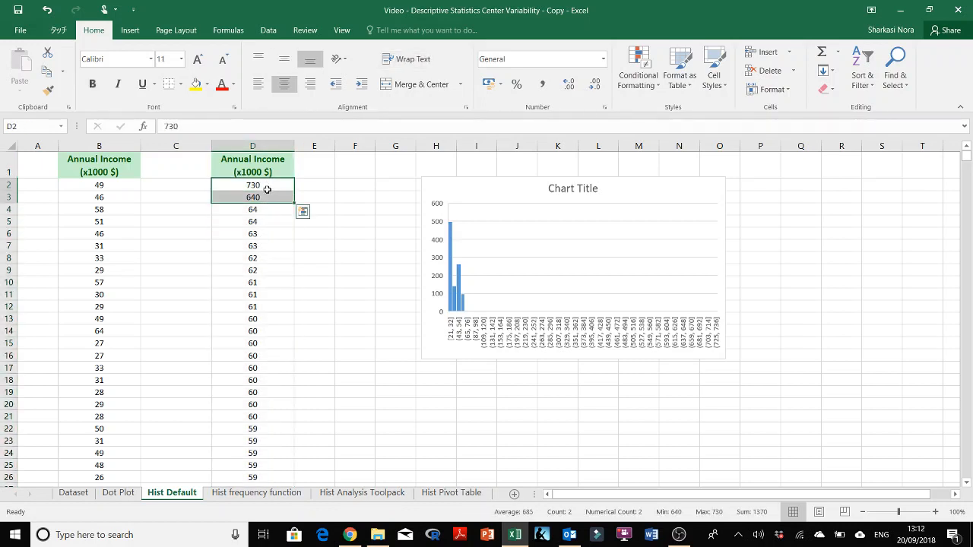
left_click(267, 199)
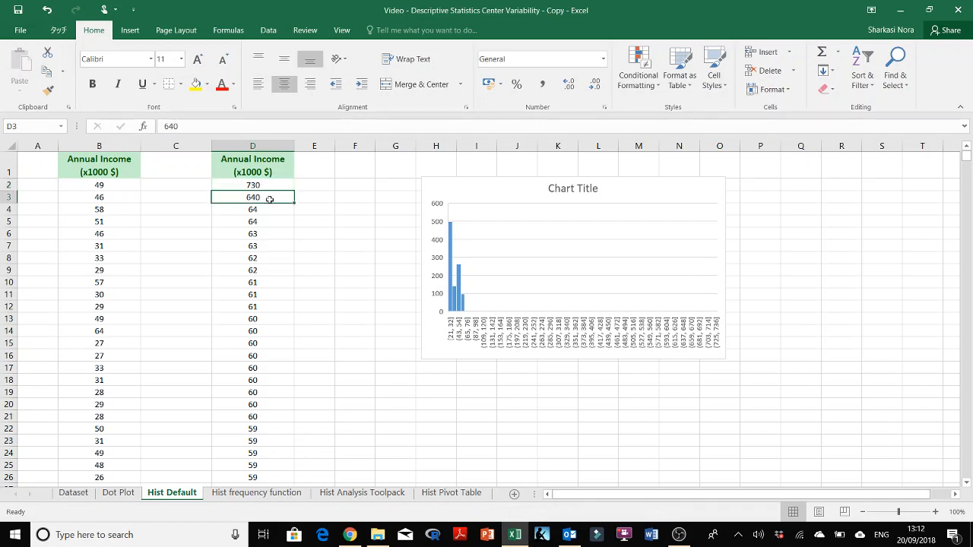
left_click_drag(259, 185, 266, 194)
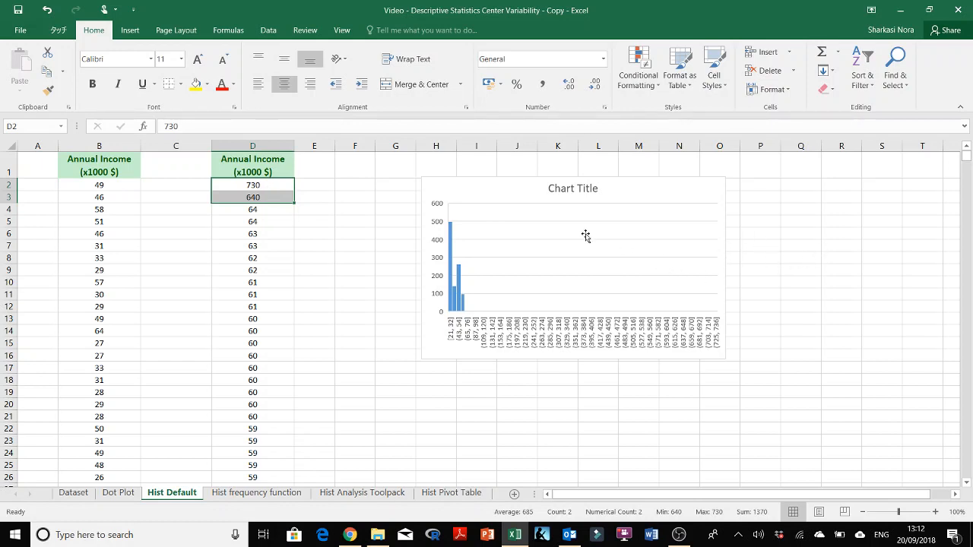
left_click(195, 85)
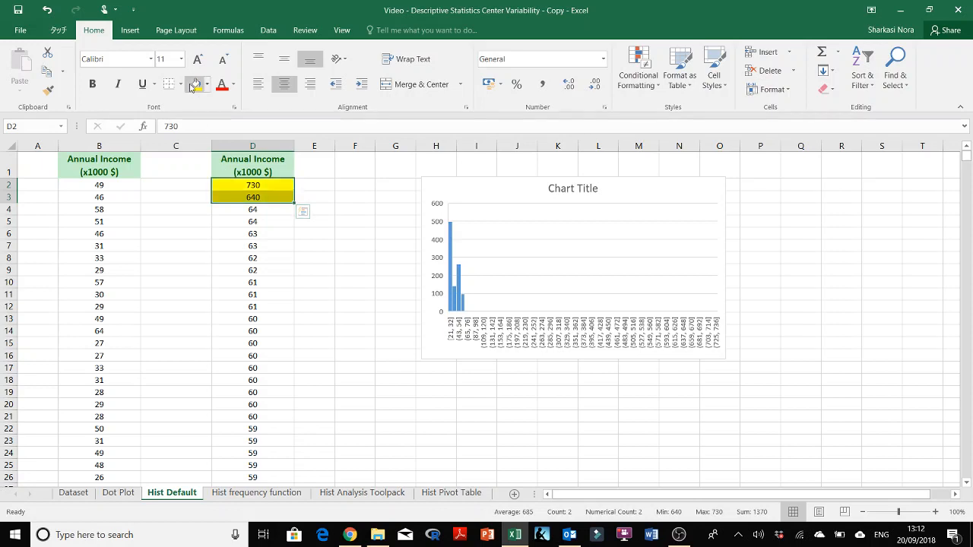
Step: Duplicate the sorted Annual Income column D into column E
left_click(259, 142)
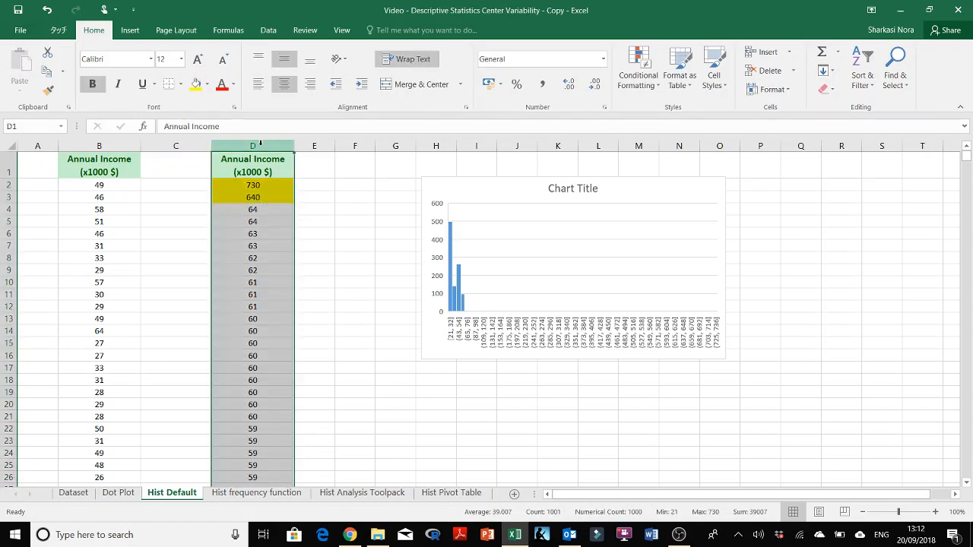
key("ctrl+c")
left_click(317, 145)
key("ctrl+v")
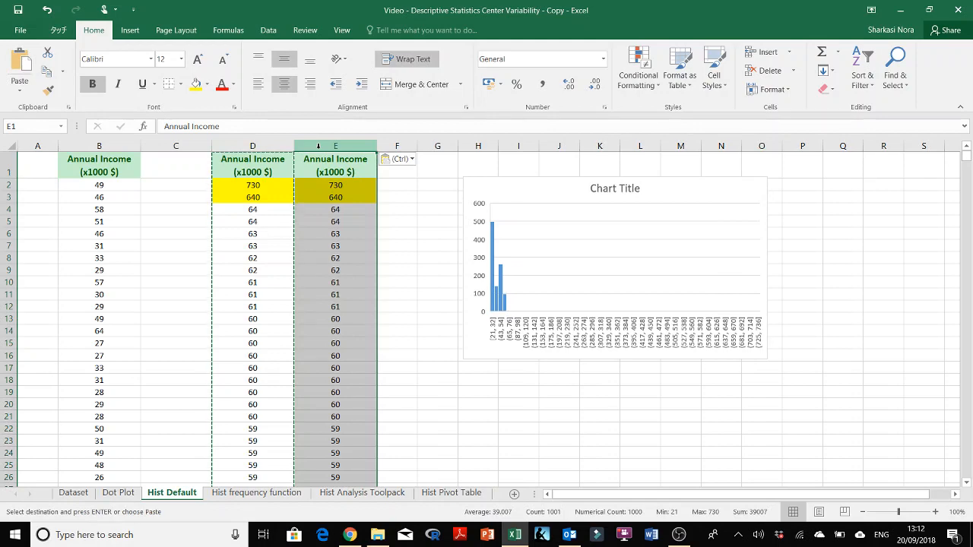
Step: Remove the outliers 730 and 640 from column E by moving the values from E4 downward up to E2
left_click(344, 211)
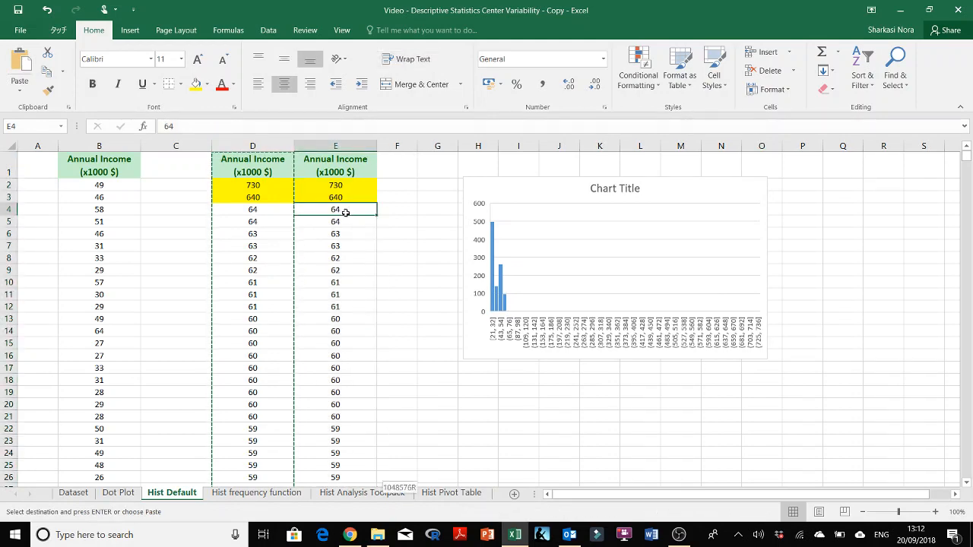
key("ctrl+shift+Down")
key("ctrl+c")
key("ctrl+BackSpace")
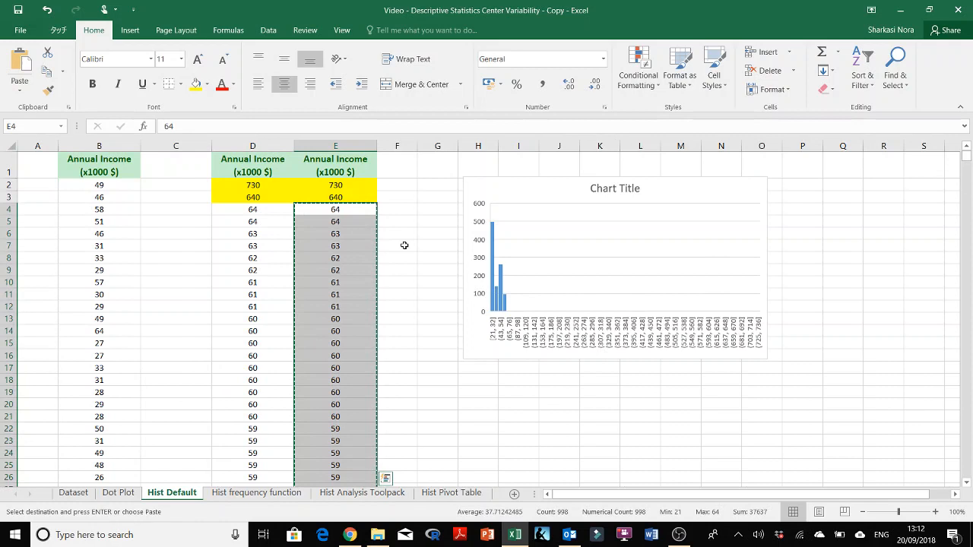
left_click(340, 185)
key("Return")
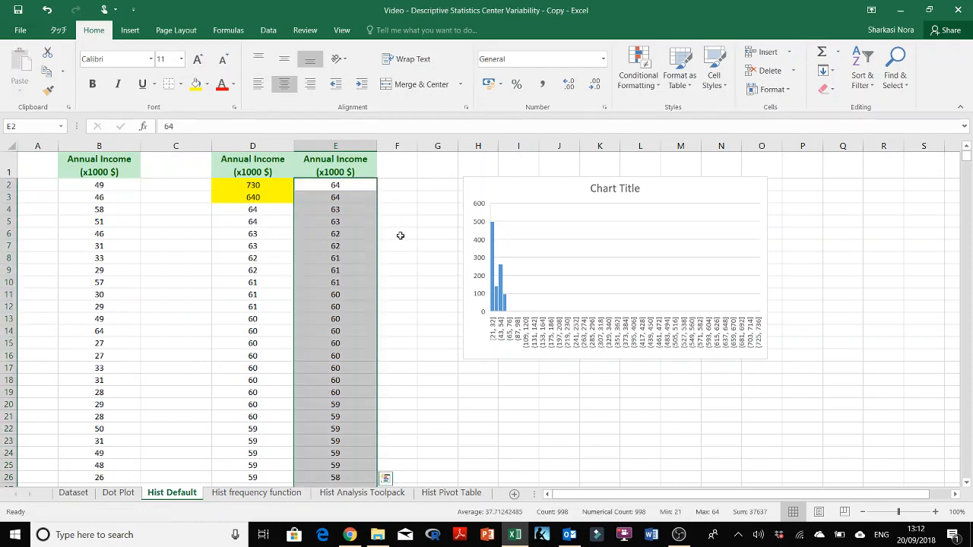
left_click(401, 235)
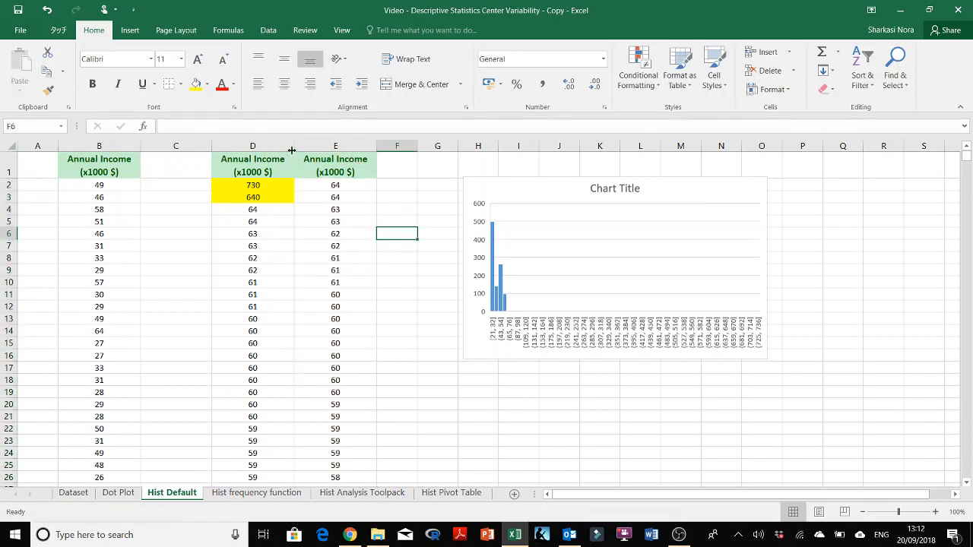
Step: Widen column D slightly and move the first histogram down to about row 20 to free the space above it
left_click_drag(293, 150, 302, 149)
left_click_drag(271, 185, 272, 196)
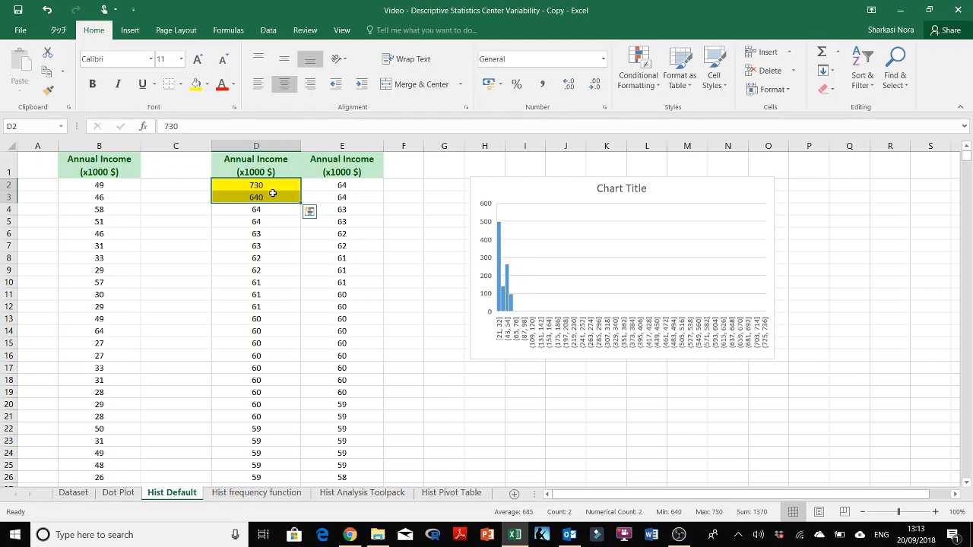
left_click(343, 146)
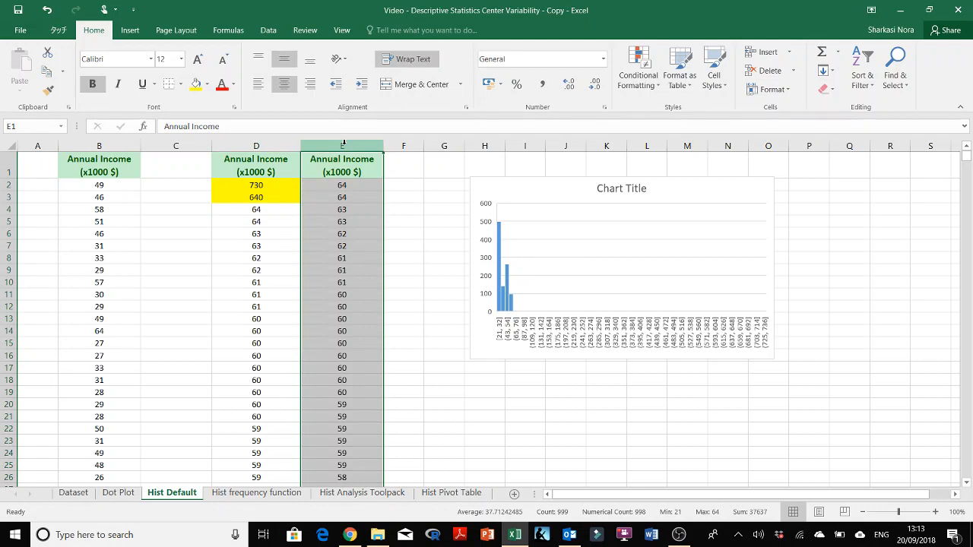
left_click(491, 179)
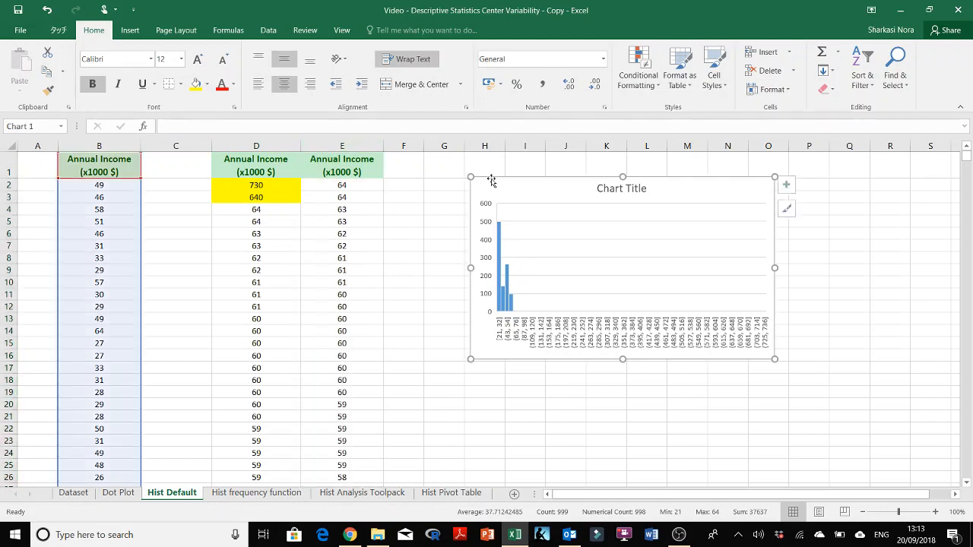
mouse_move(491, 180)
left_mouse_down()
mouse_move(514, 263)
mouse_move(516, 410)
left_mouse_up()
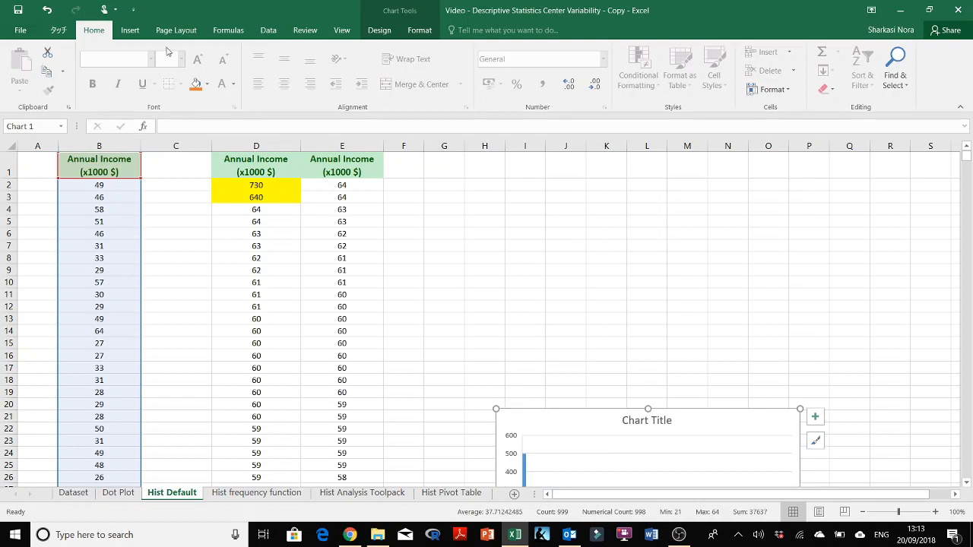
Step: Insert a histogram of the outlier-free incomes in column E, place it near row 1 from column H, and align the first histogram directly below
left_click(341, 145)
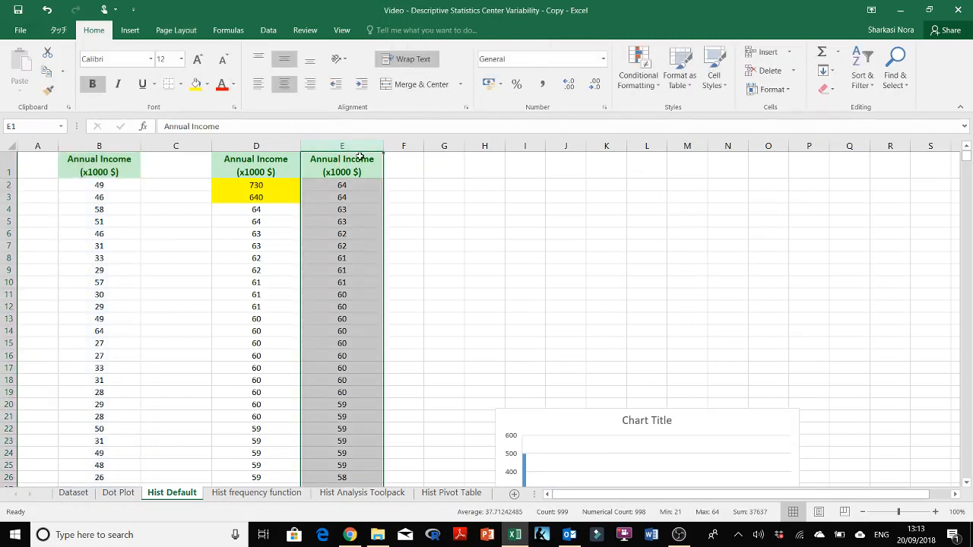
left_click(131, 32)
left_click(446, 72)
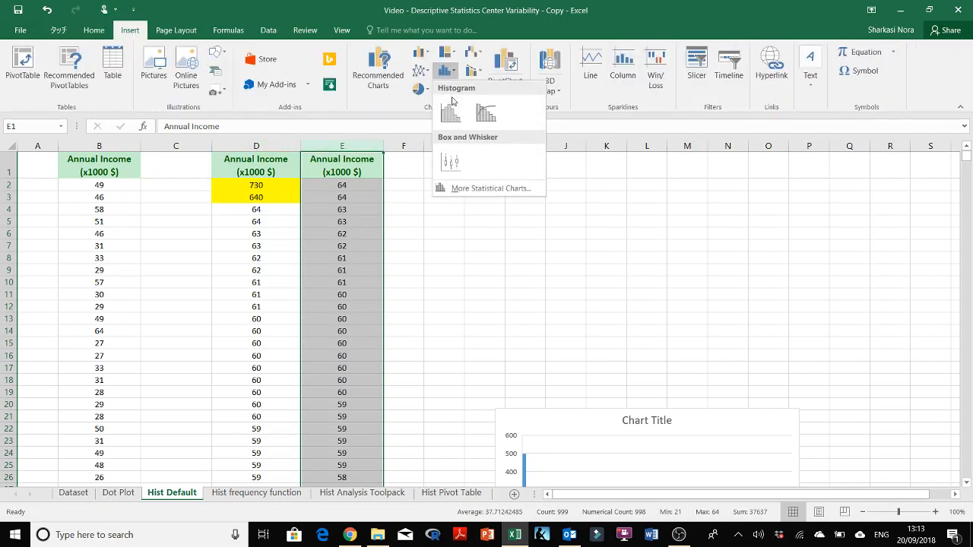
left_click(453, 101)
left_click_drag(478, 235, 617, 168)
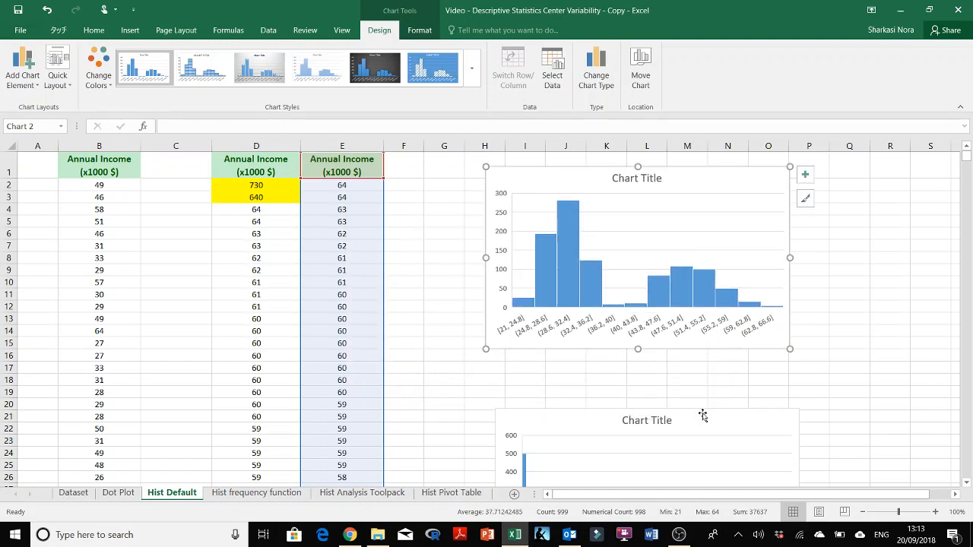
left_click_drag(699, 413, 691, 367)
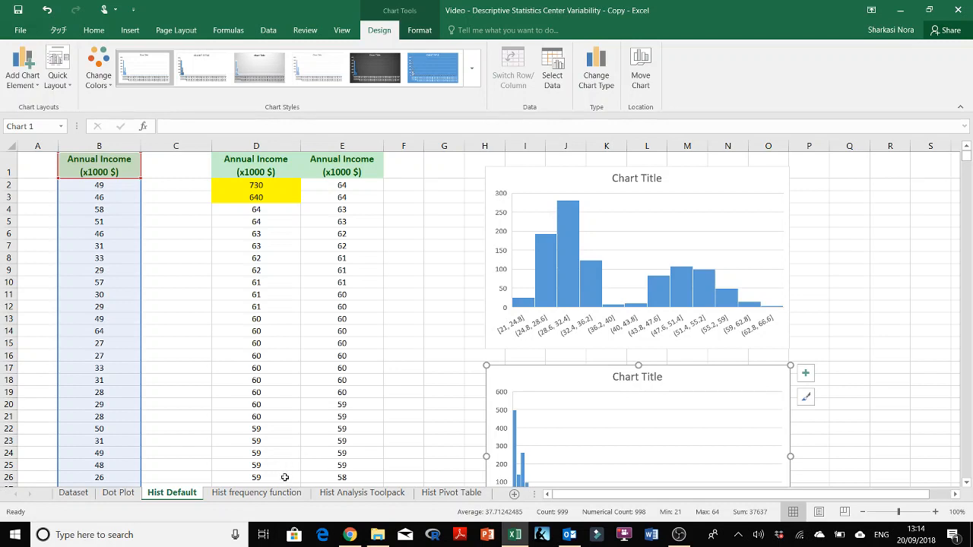
left_click(278, 425)
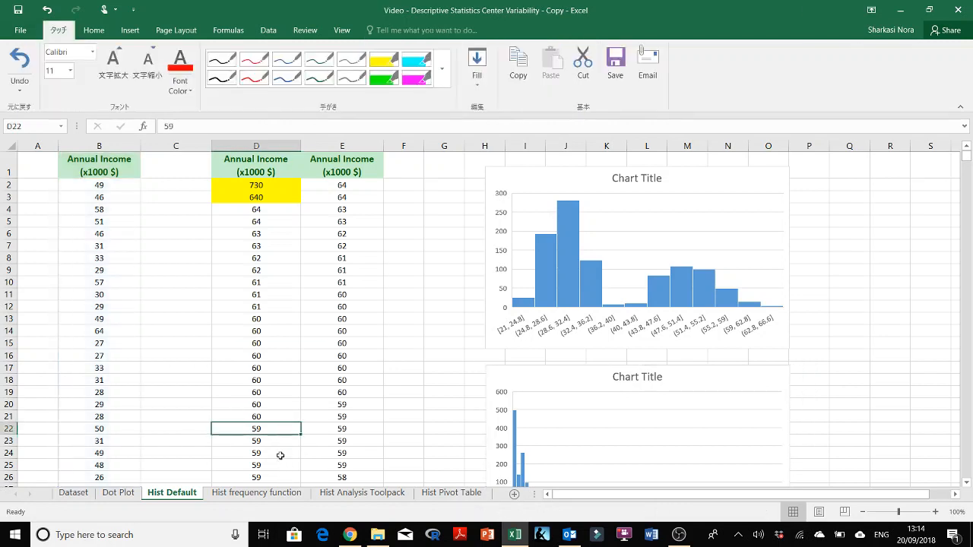
Step: Copy the outlier-free Annual Income column E from the Hist Default sheet into column F of the Hist frequency function sheet
left_click(257, 492)
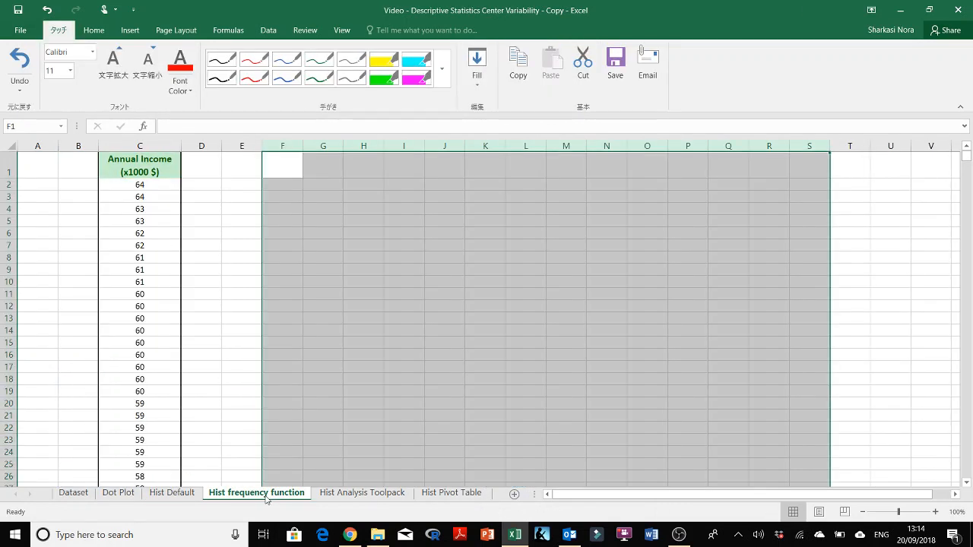
left_click(278, 206)
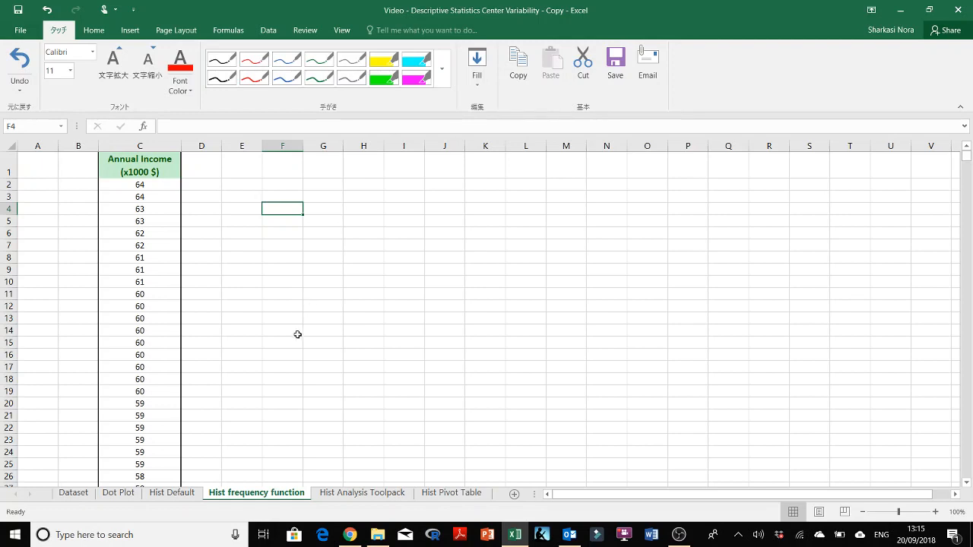
left_click(187, 494)
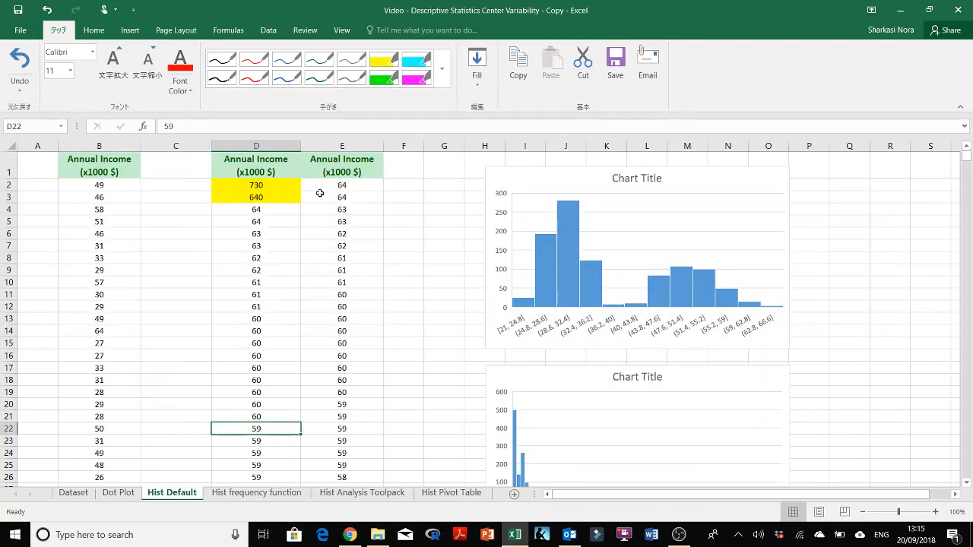
left_click(332, 142)
key("ctrl+c")
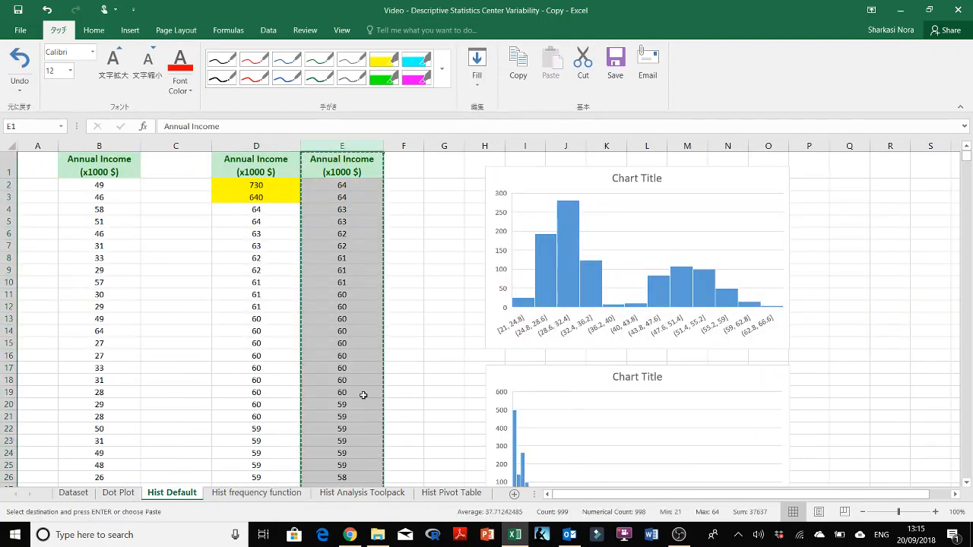
left_click(279, 493)
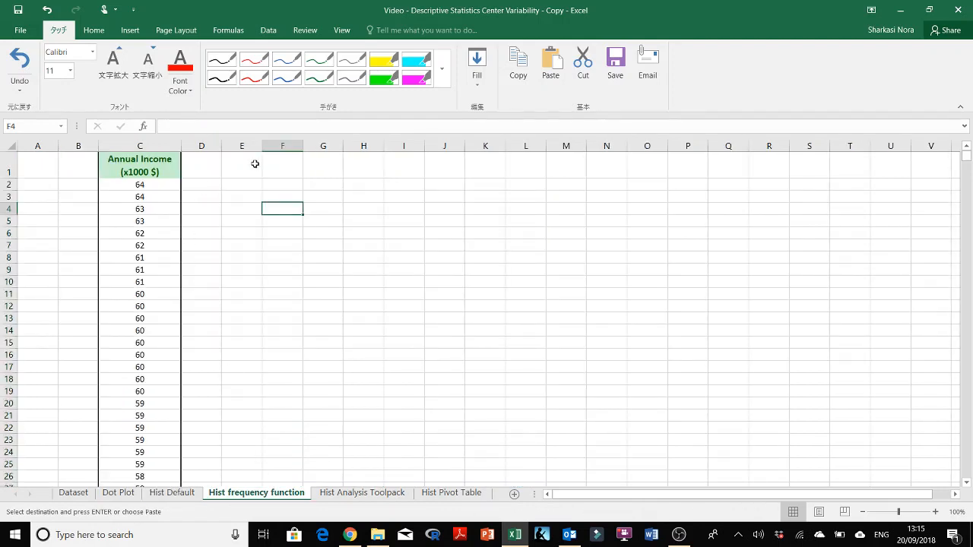
left_click(282, 146)
key("ctrl+v")
left_click(384, 268)
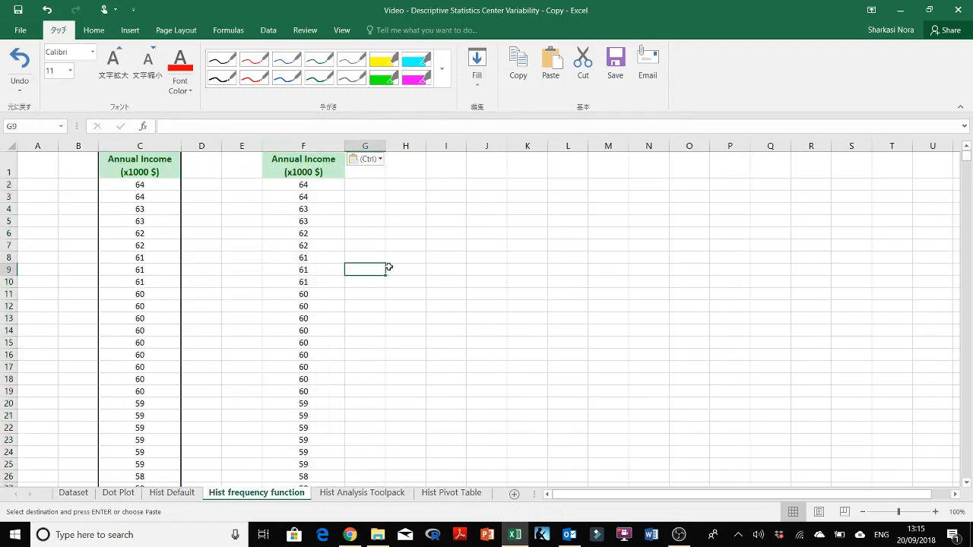
left_click(334, 163)
key("ctrl+shift+Down")
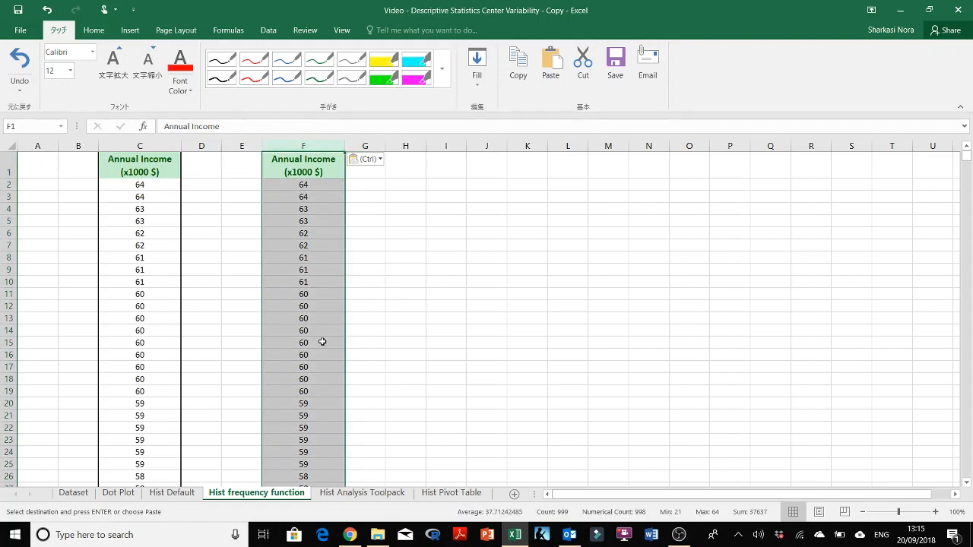
left_click(173, 493)
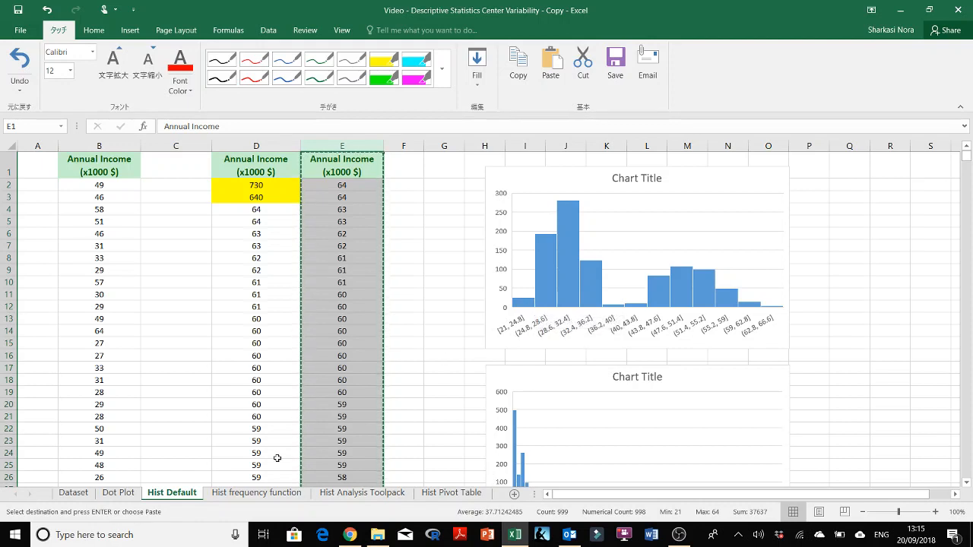
left_click(246, 496)
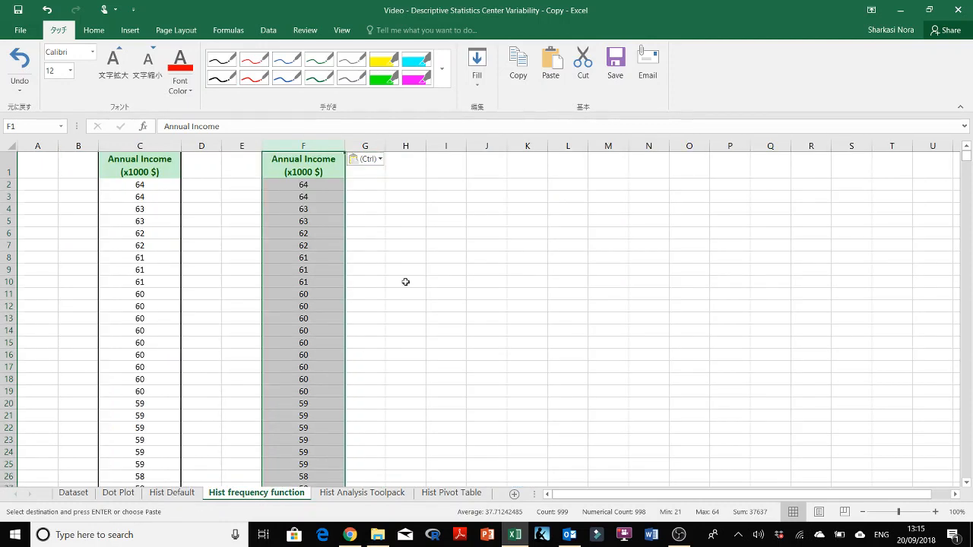
Step: Enter the headers "Lower bound" in I4 and "Upper bound" in J4, and fit both columns to their text
left_click(445, 208)
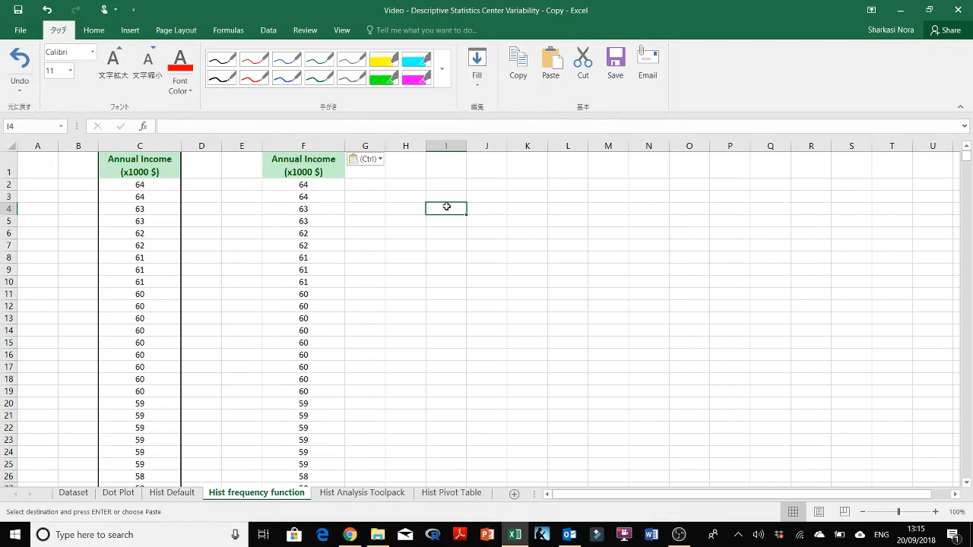
type("Lower")
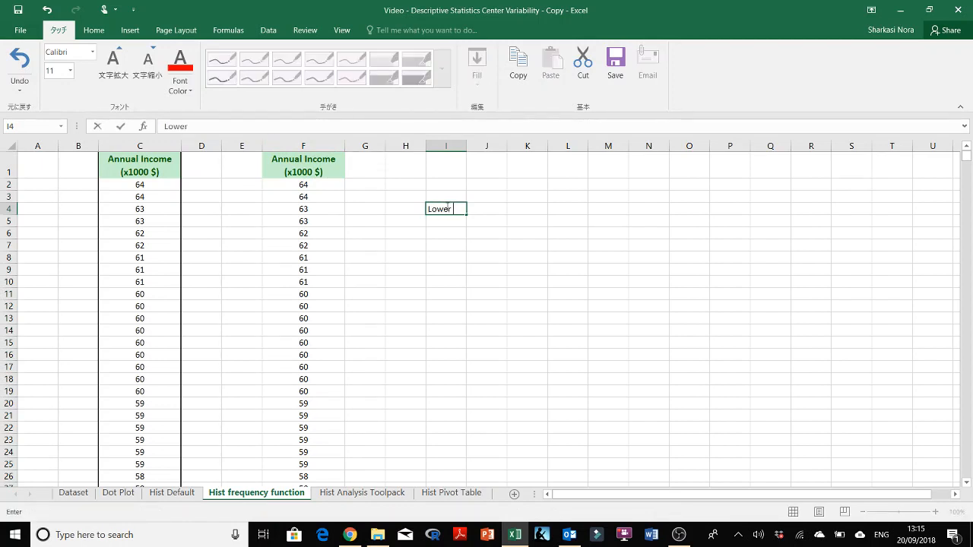
type(" bound")
key("Tab")
type("Upper")
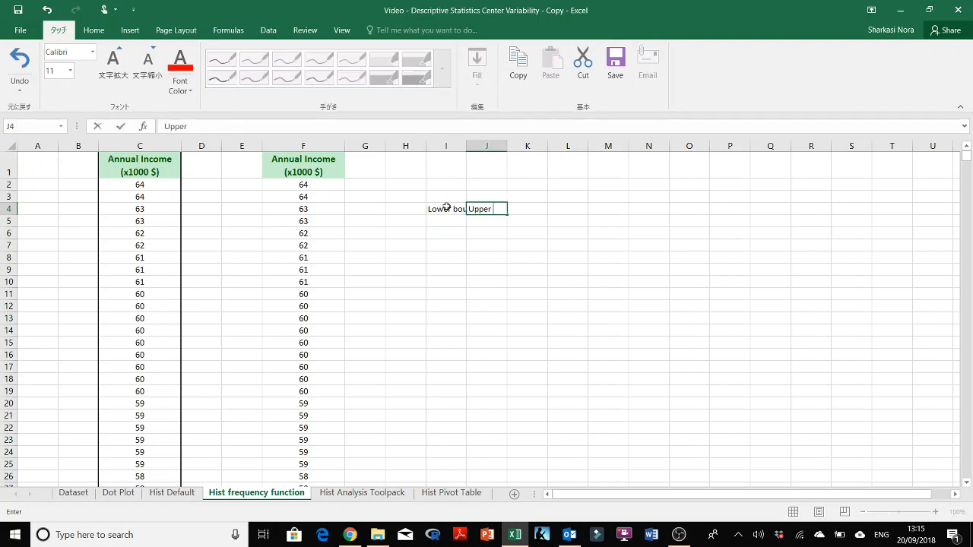
type(" bound")
key("Return")
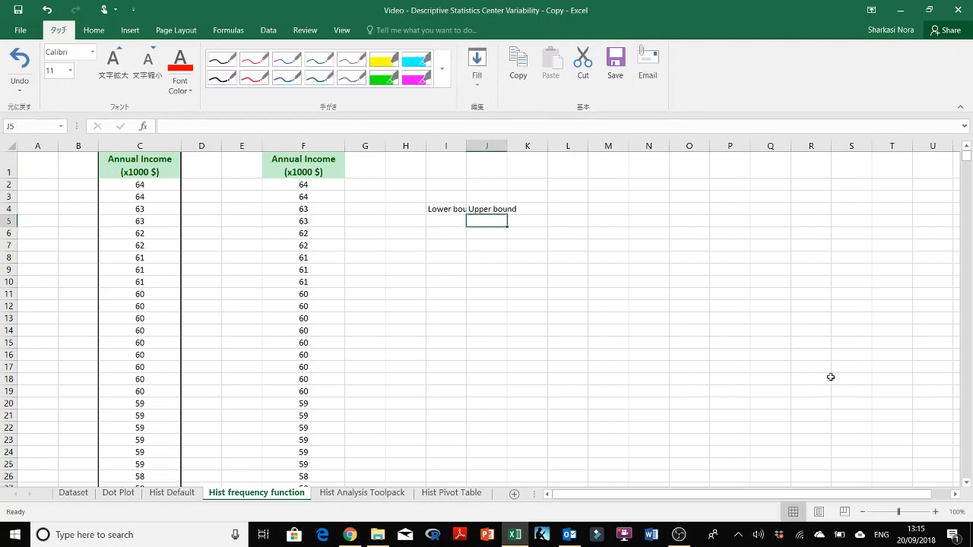
double_click(466, 146)
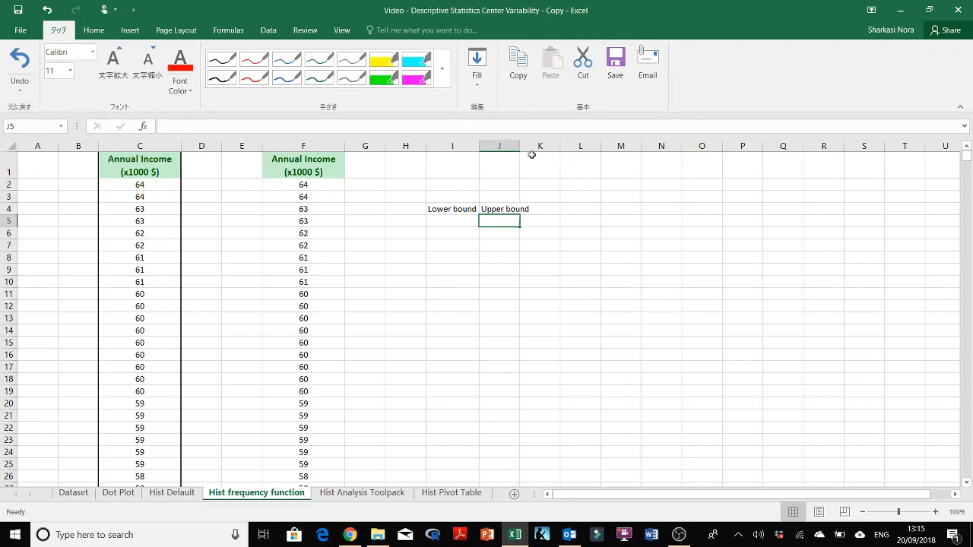
double_click(519, 145)
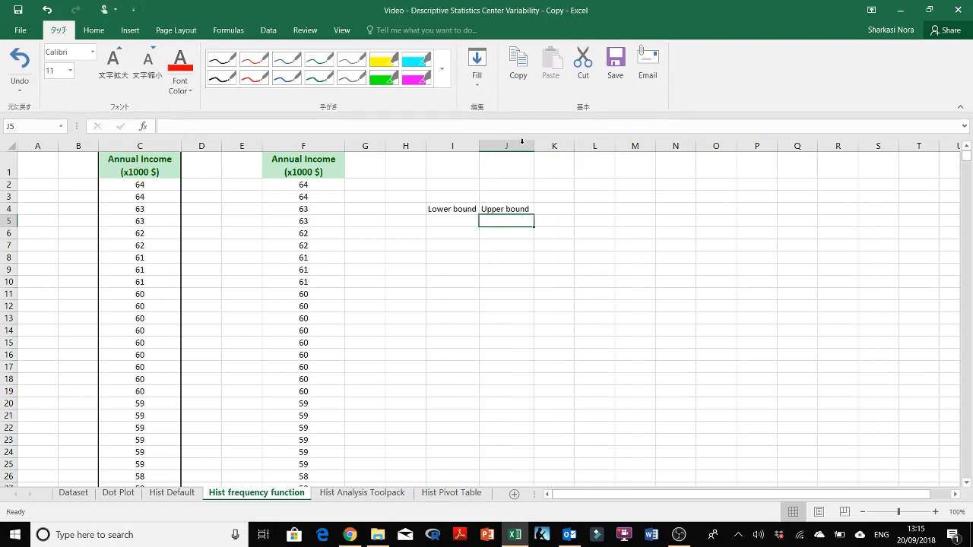
Step: Add the labels "min" in I2 and "max" in I3 above the bound headers
left_click(449, 217)
left_click(455, 186)
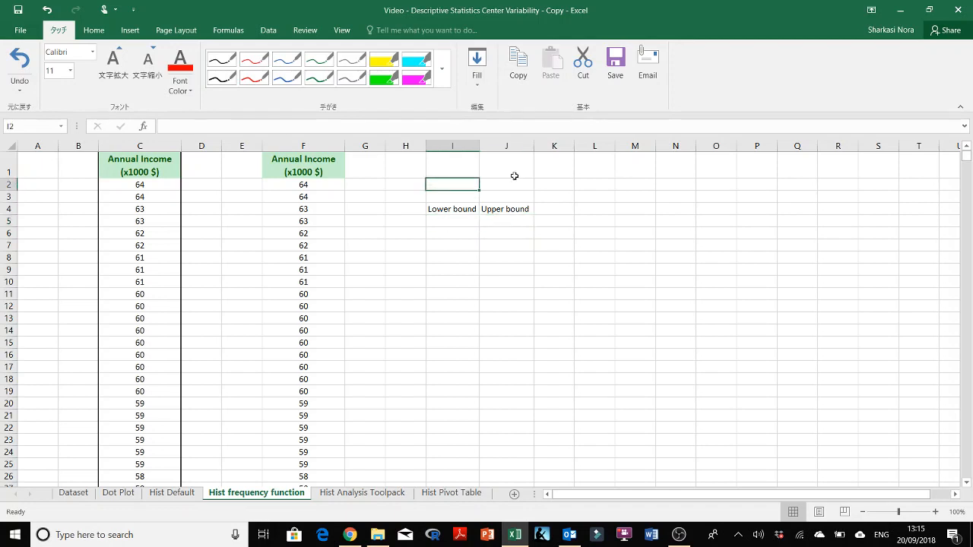
type("mi")
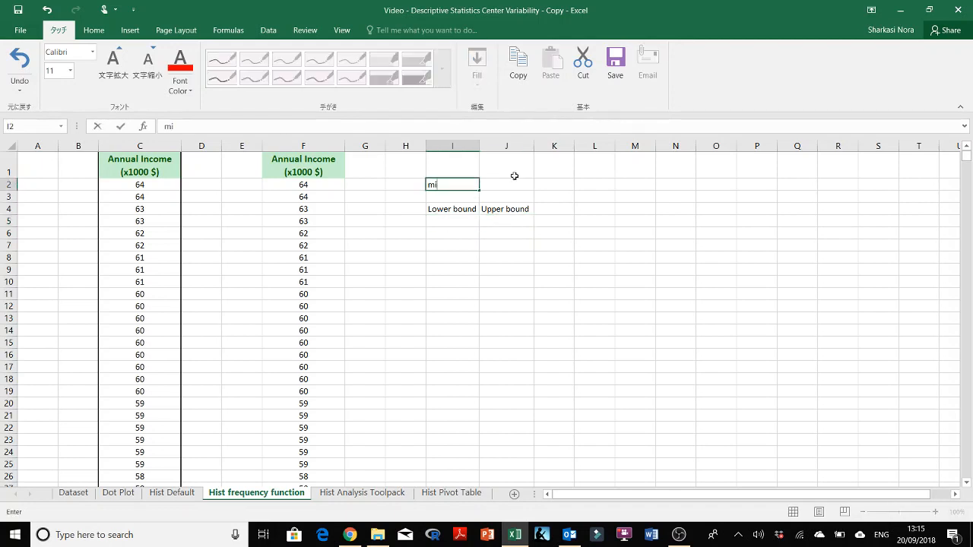
type("n")
key("Return")
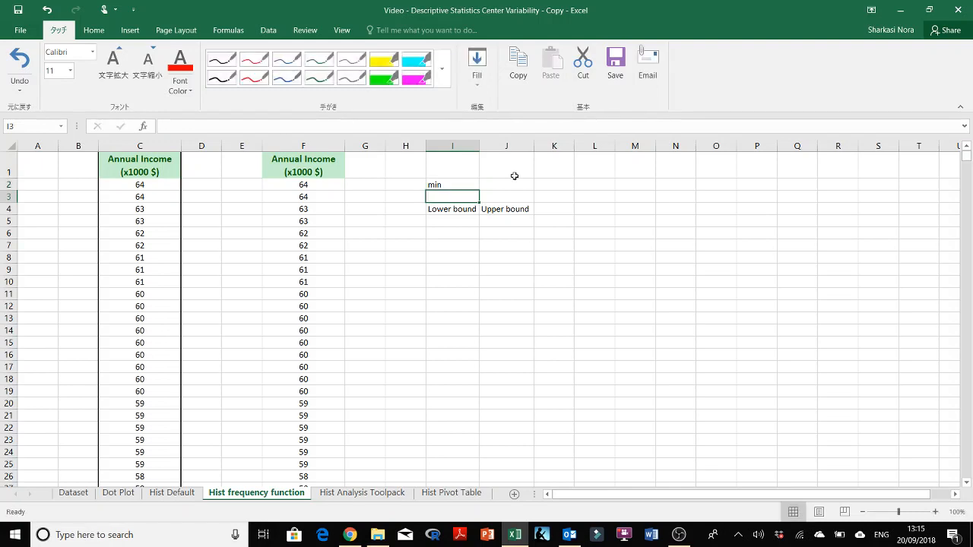
type("max")
key("Tab")
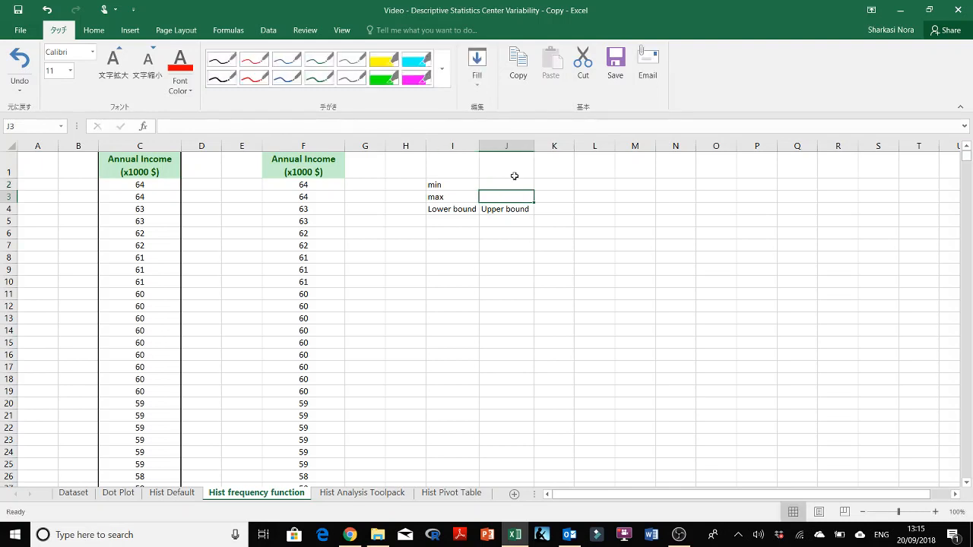
Step: Calculate the minimum income in J2 with the MIN function over F2:F999
left_click(514, 180)
type("=")
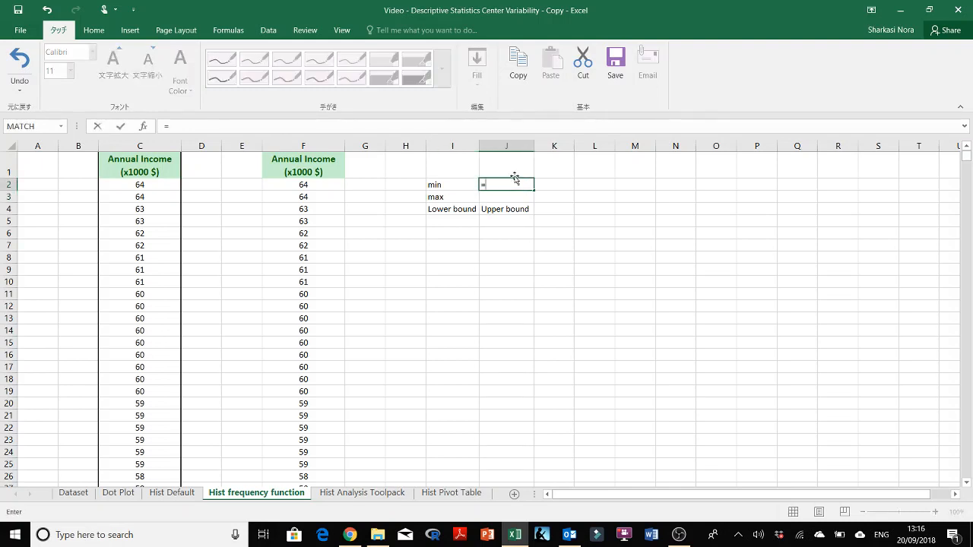
type("max")
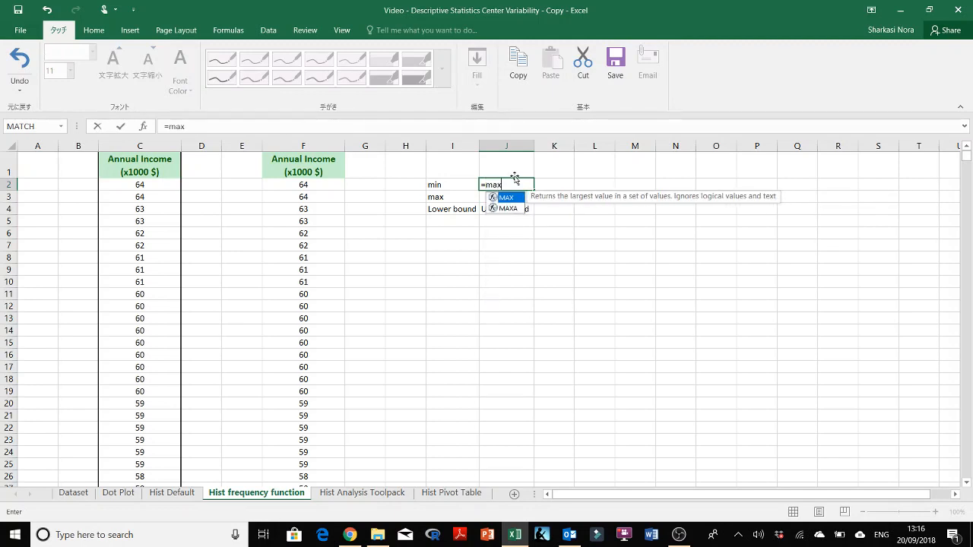
key("BackSpace")
key("BackSpace")
type("in(")
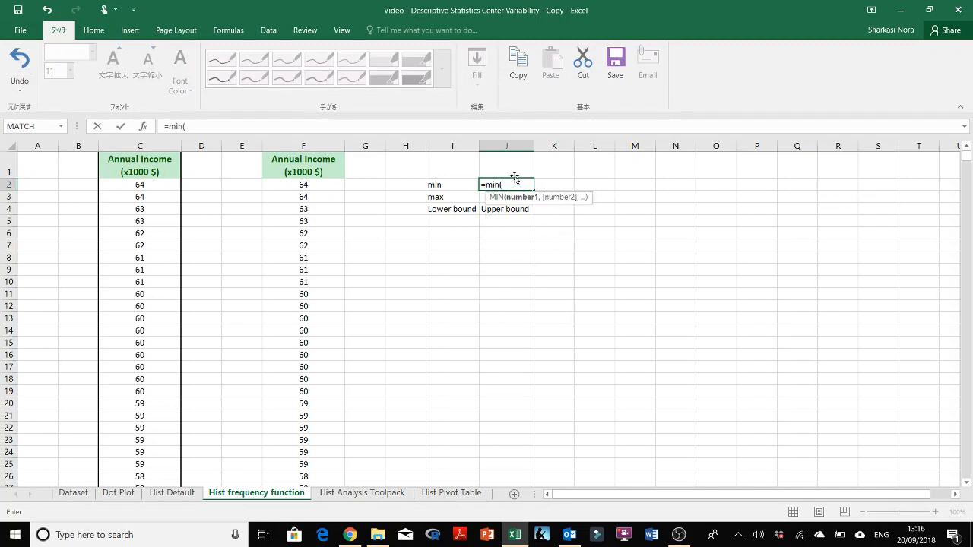
left_click(322, 186)
key("ctrl+shift+Down")
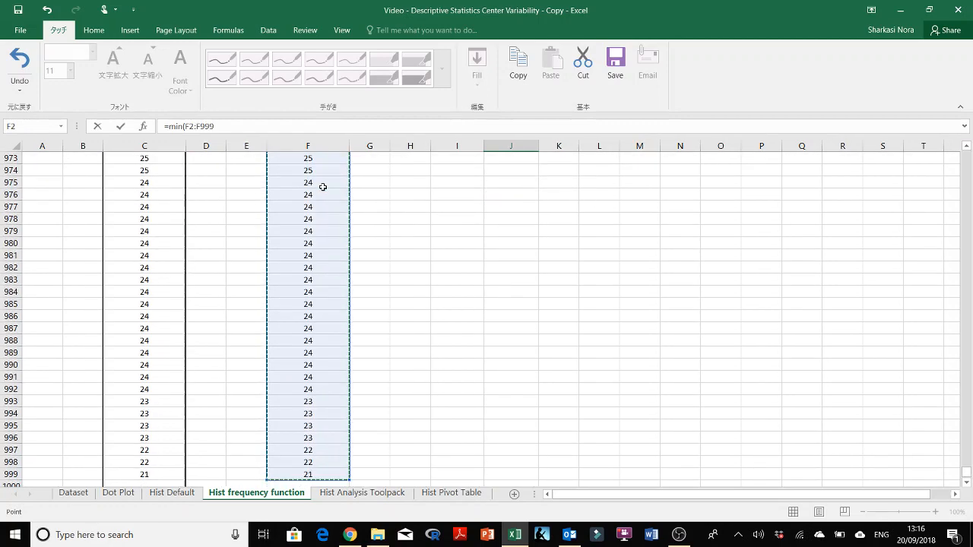
key("Return")
Step: Calculate the maximum income in J3 with the MAX function over F2:F999
double_click(490, 196)
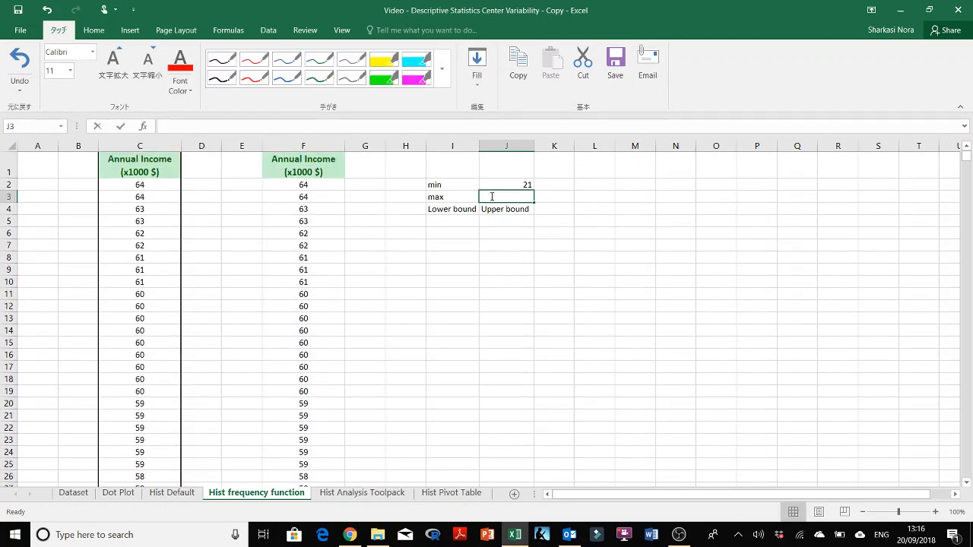
type("=m")
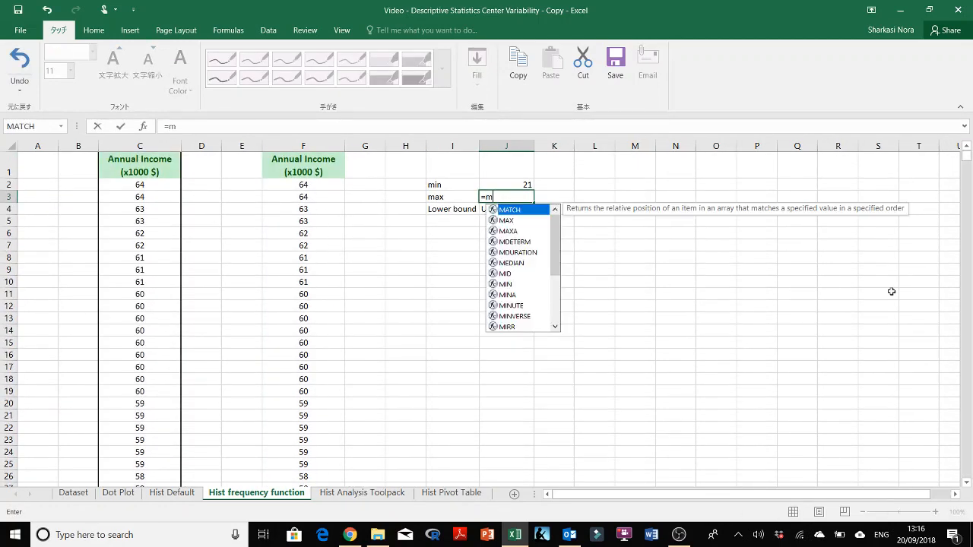
type("ax(")
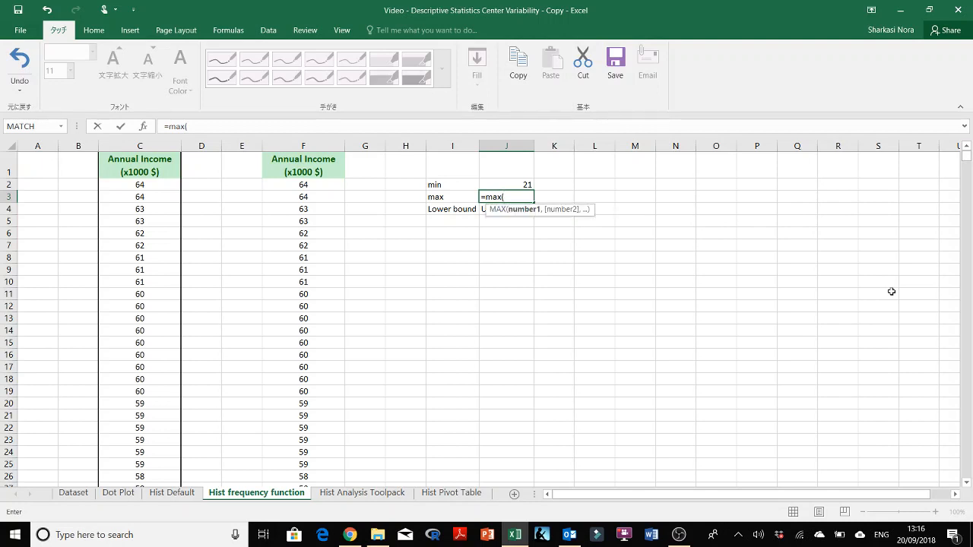
left_click(332, 185)
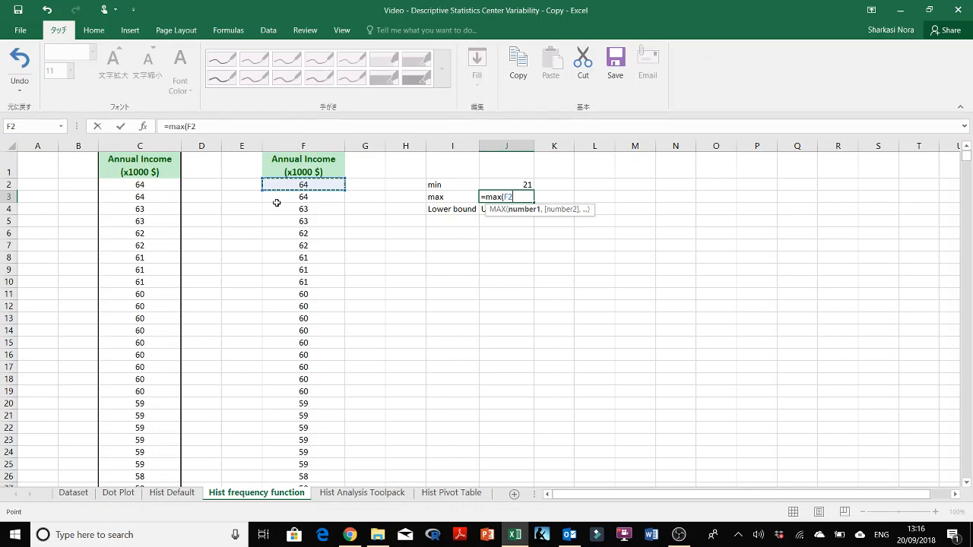
key("ctrl+shift+Down")
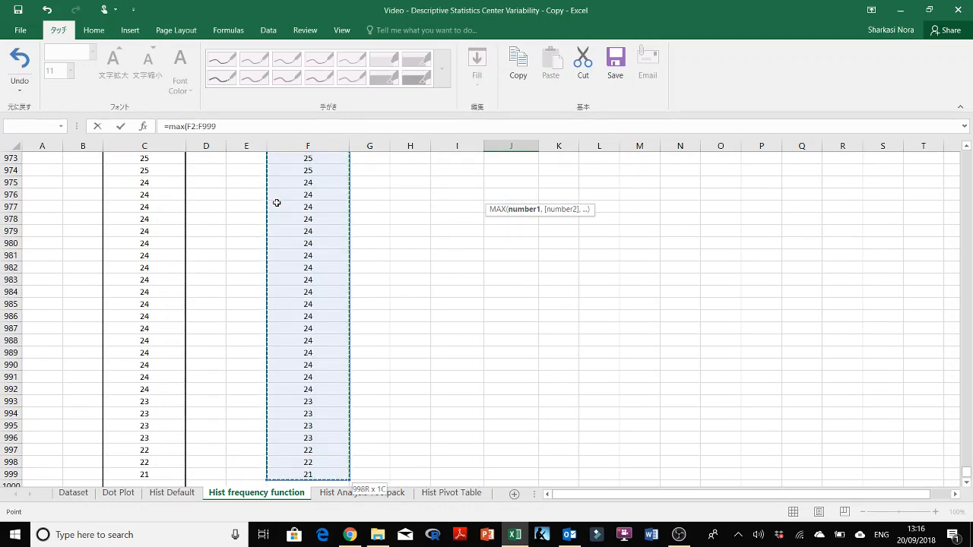
key("Escape")
scroll(447, 272, "up", 1)
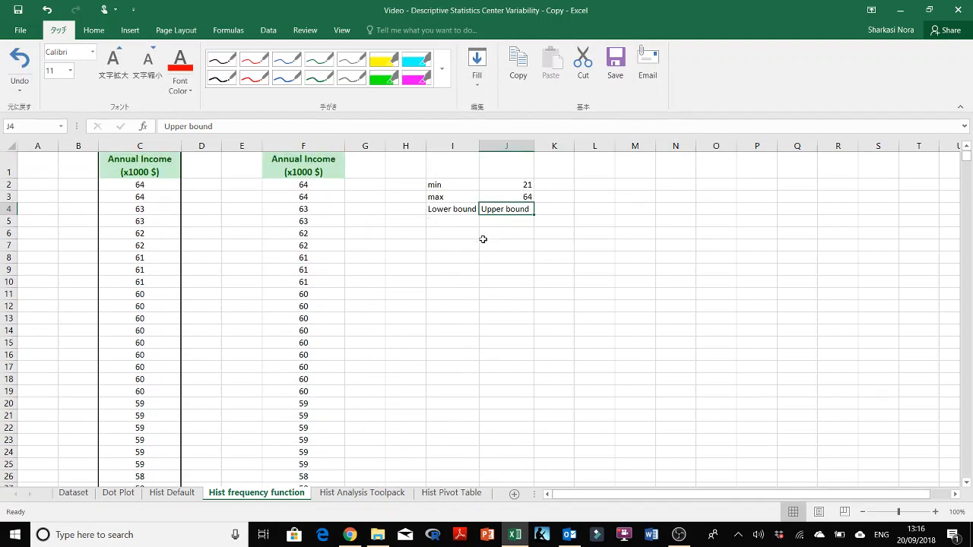
Step: Widen columns I and J slightly beyond their header text
left_click(503, 220)
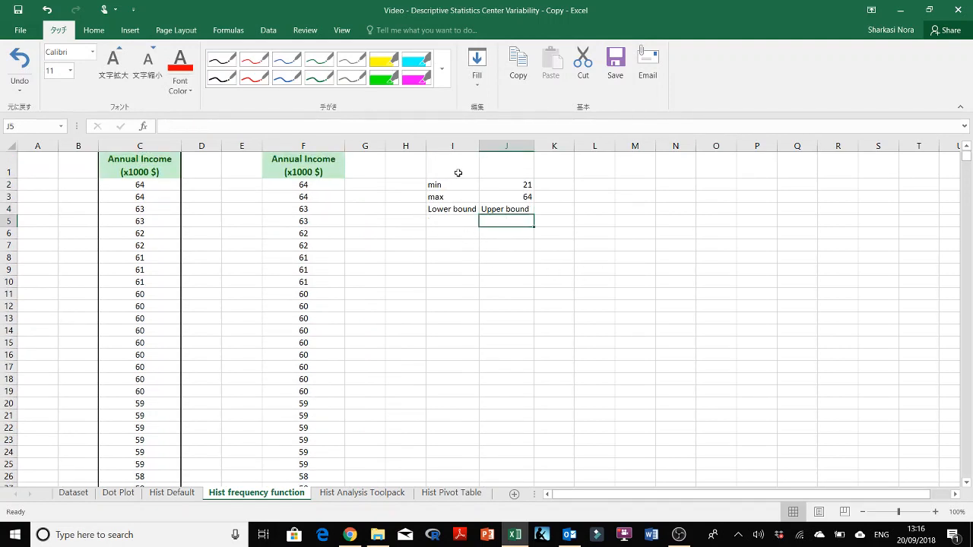
left_click_drag(531, 145, 543, 145)
left_click_drag(480, 144, 489, 145)
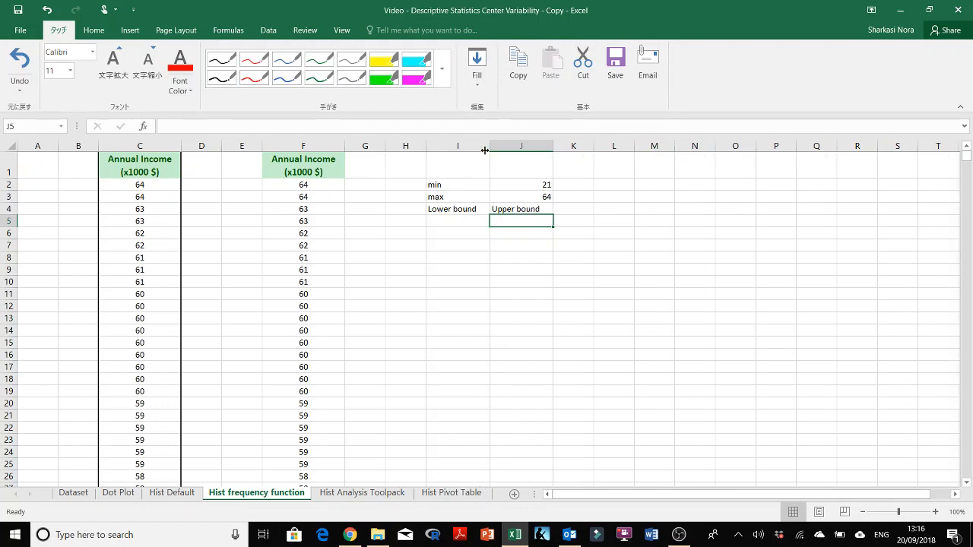
Step: Enter 20 as the first lower bound in I5
left_click(537, 182)
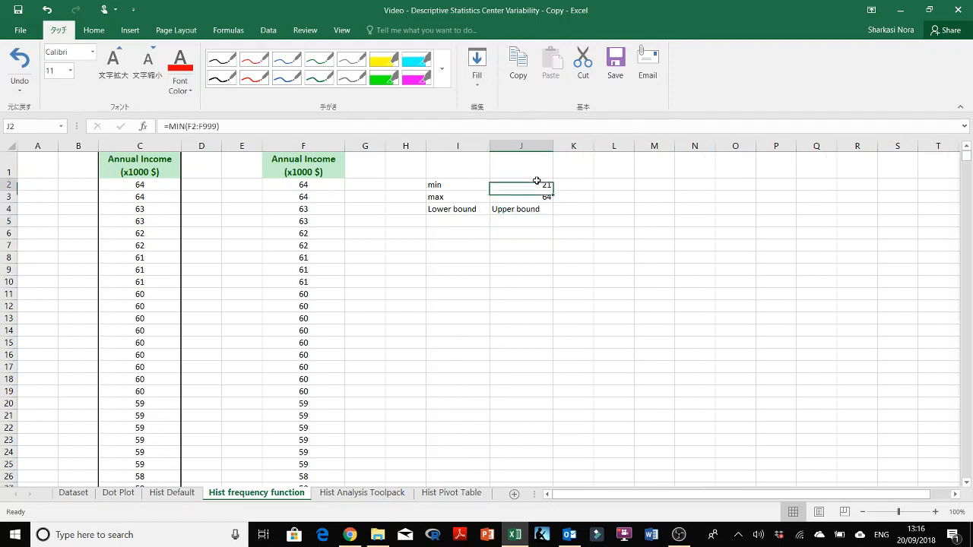
left_click(456, 221)
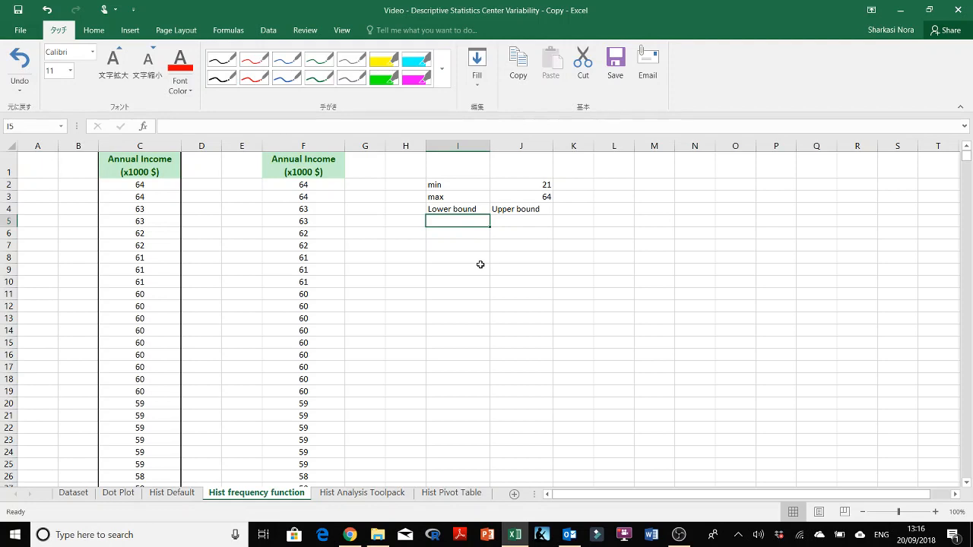
type("20")
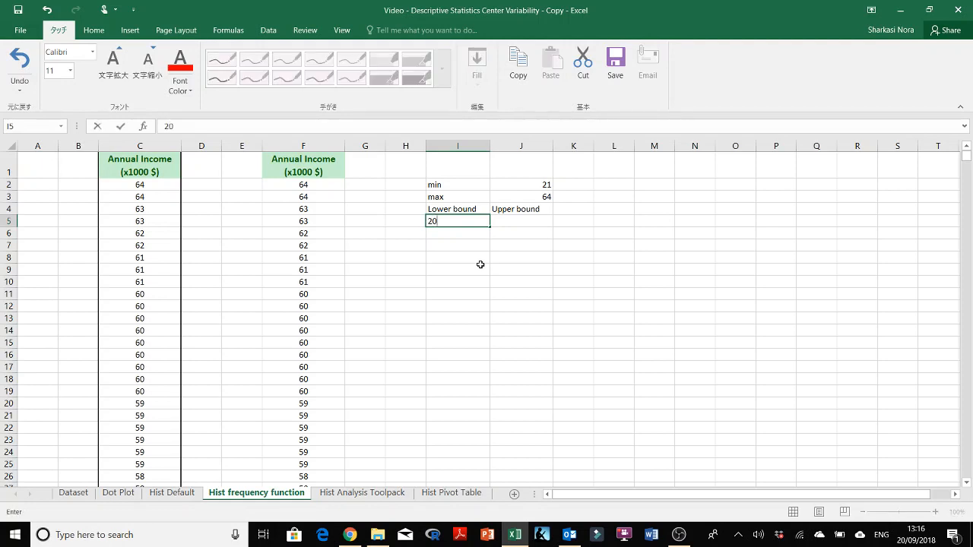
key("Tab")
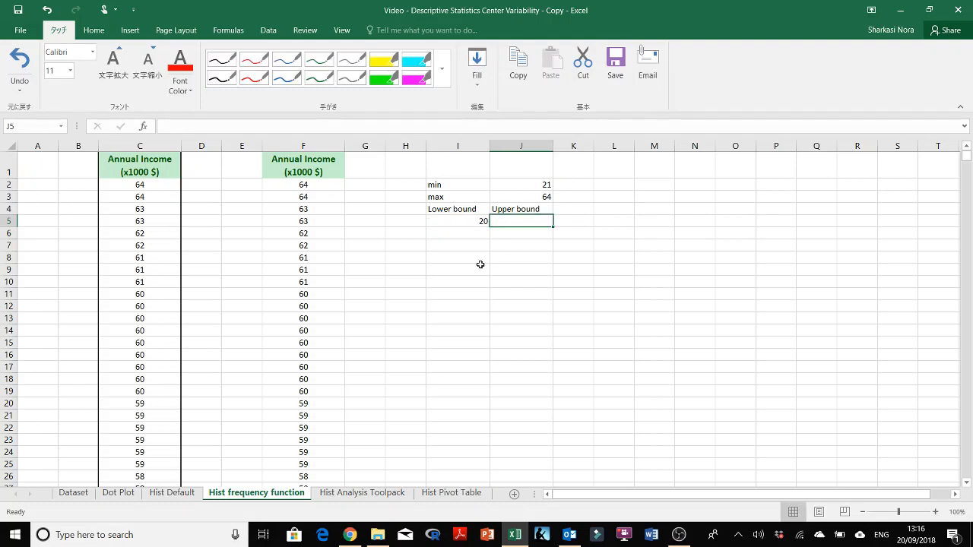
Step: Centre the contents of I5:J20 and calculate the first upper bound in J5 as I5+5
left_click_drag(460, 219, 532, 403)
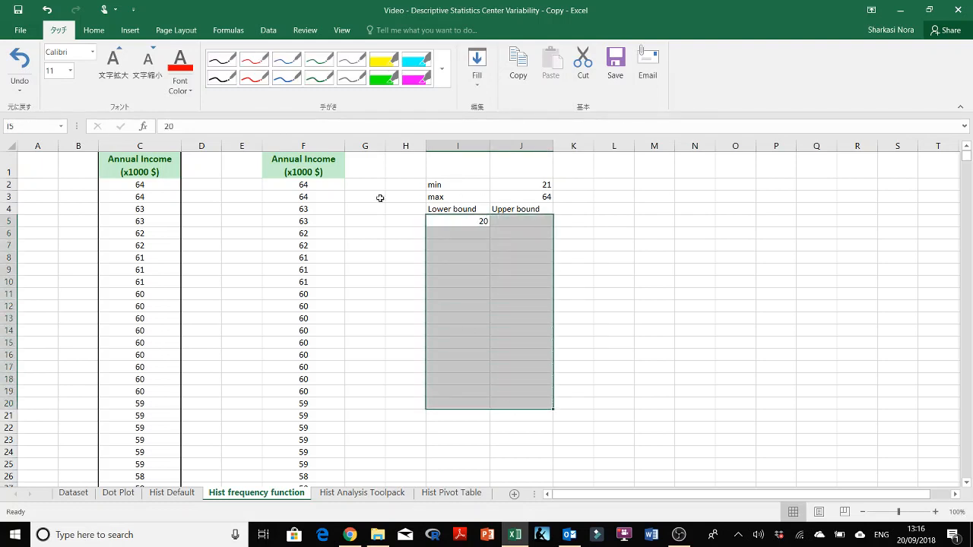
left_click(93, 30)
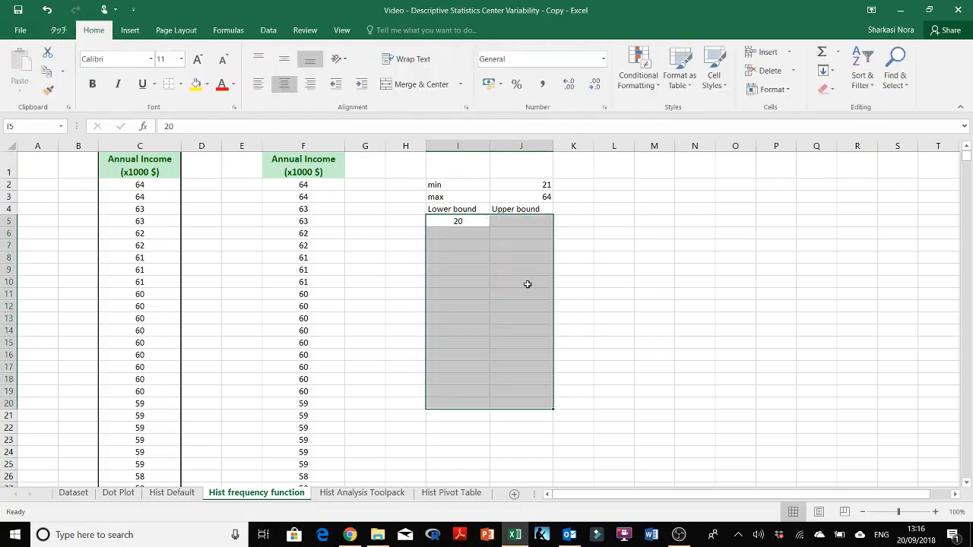
left_click(523, 223)
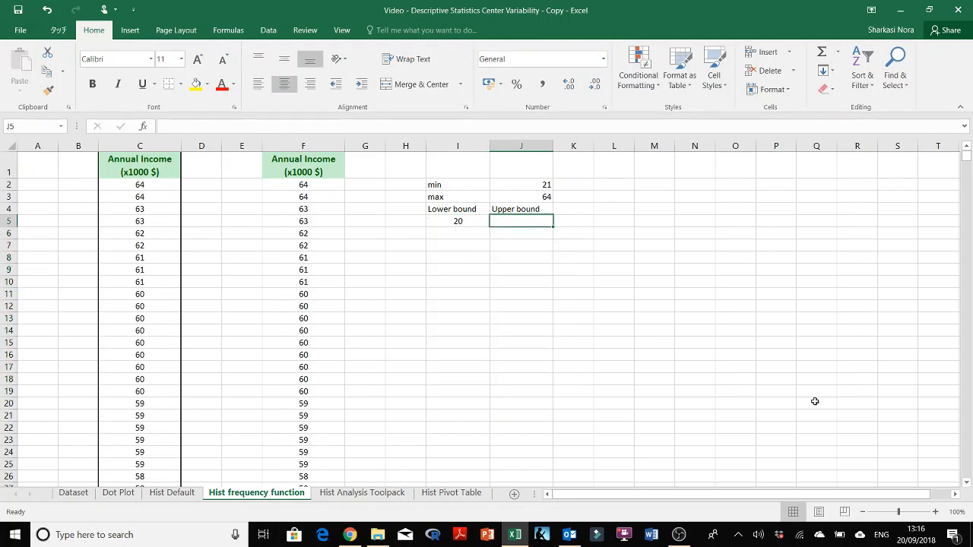
type("=")
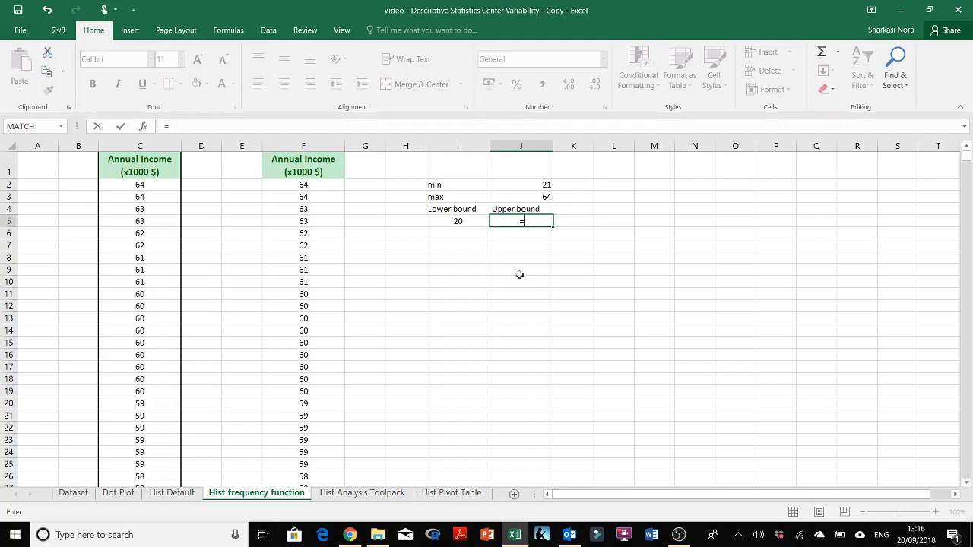
left_click(453, 222)
type("+")
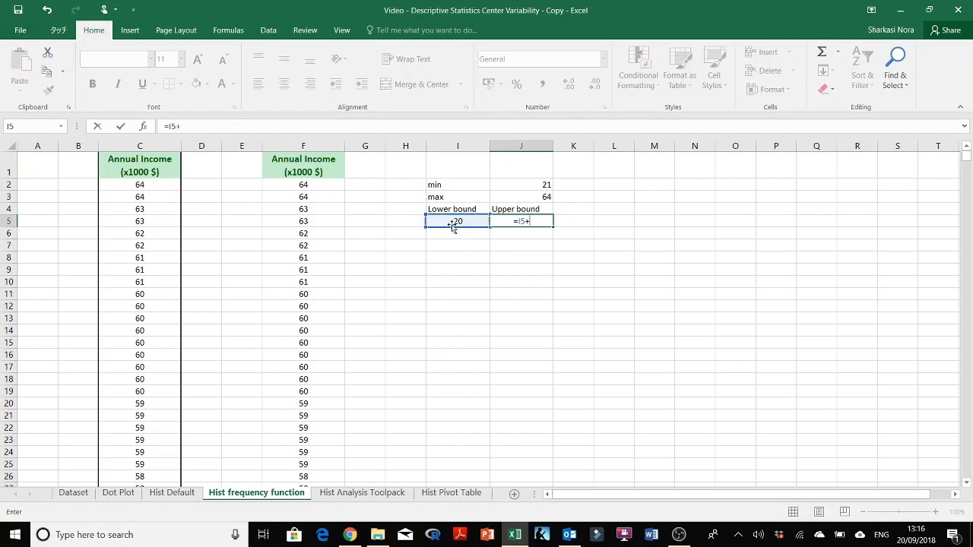
type("5")
key("Return")
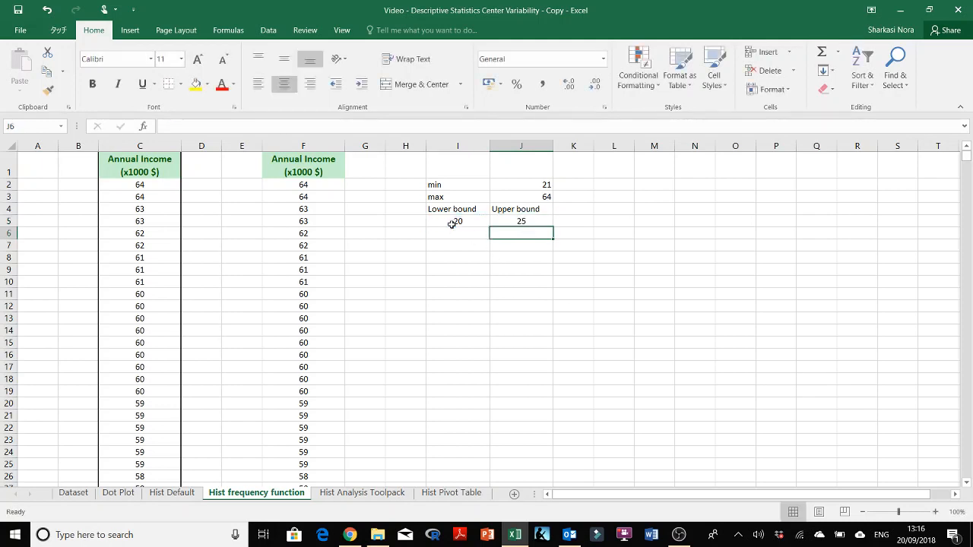
Step: Set the second lower bound in I6 equal to the upper bound in J5
left_click(458, 233)
type("=")
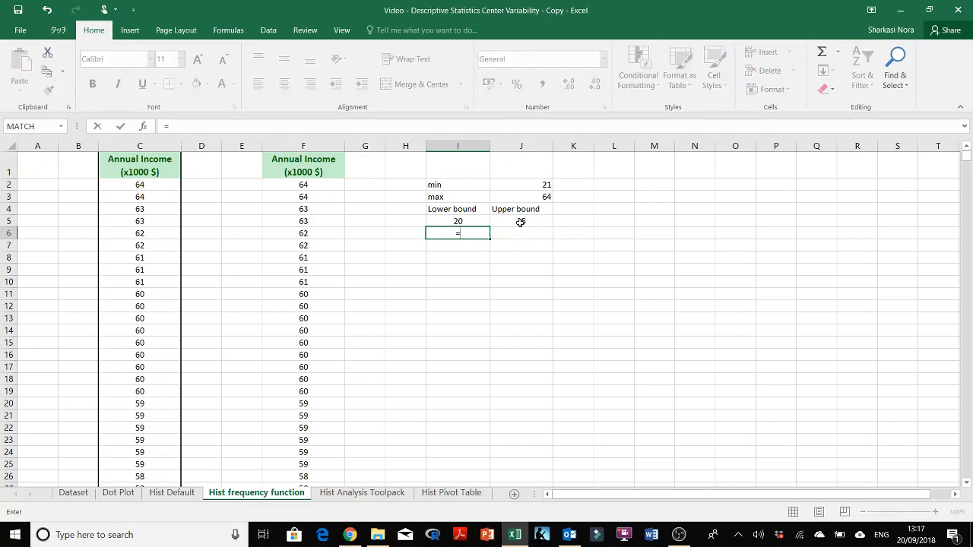
left_click(521, 221)
key("Return")
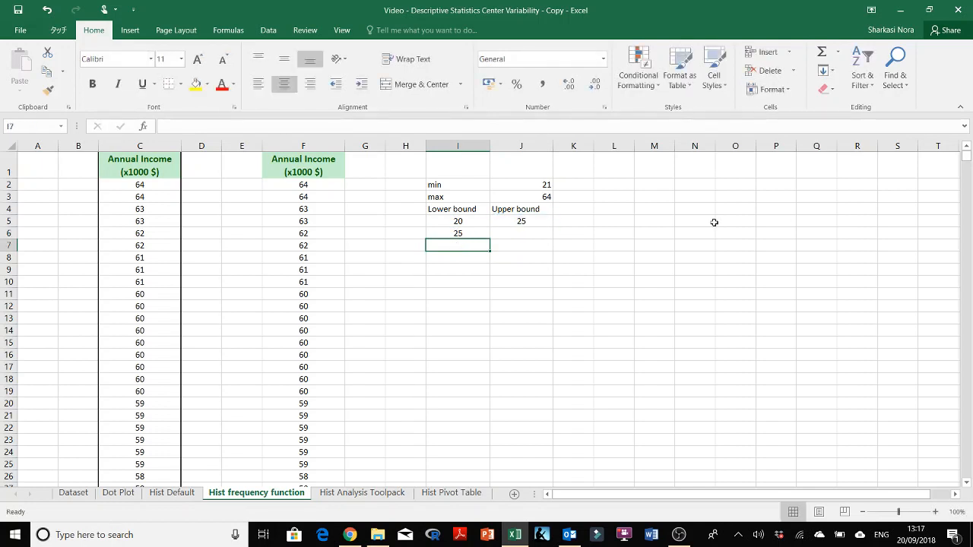
Step: Copy the upper-bound formula from J5 to J6 and fill the I6:J6 formulas down to row 13
left_click(521, 221)
left_click_drag(553, 228, 532, 251)
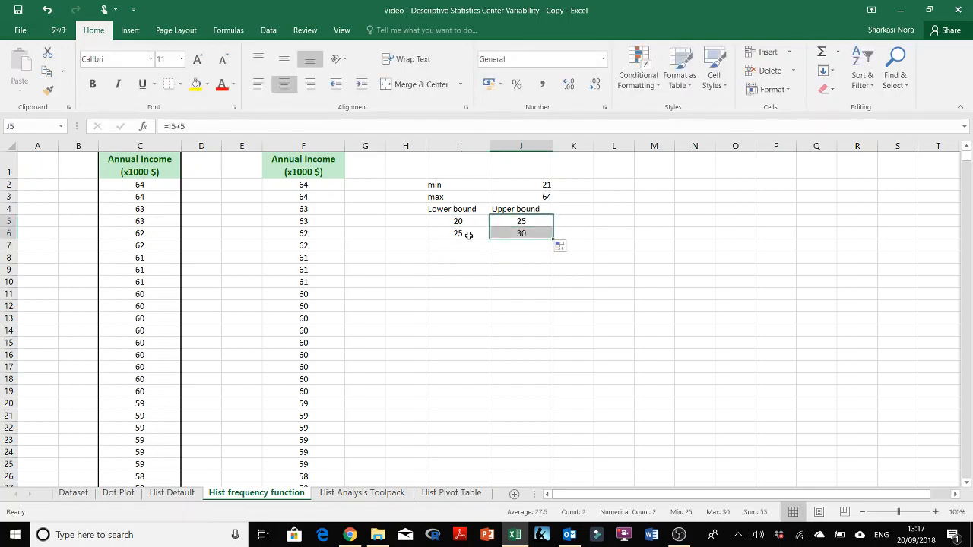
left_click_drag(467, 234, 557, 237)
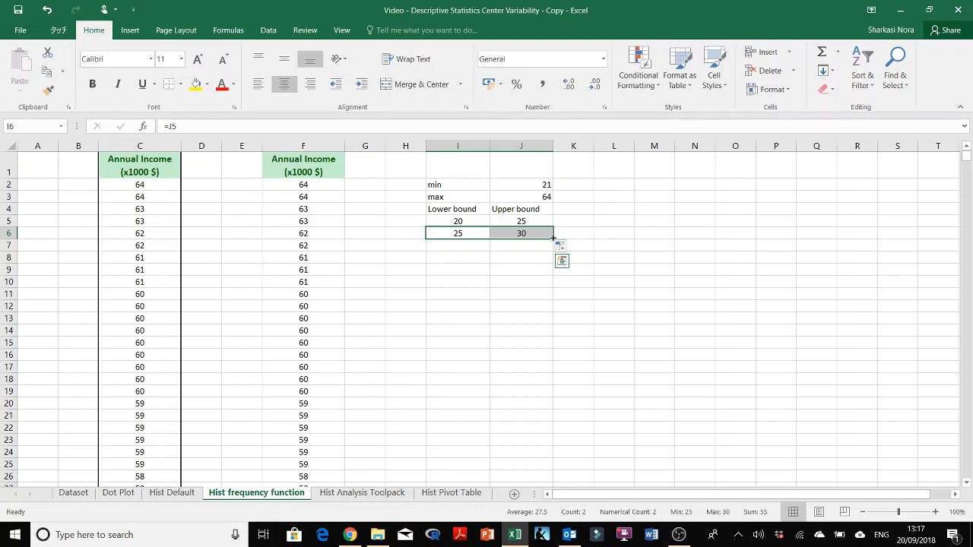
left_click_drag(551, 236, 554, 325)
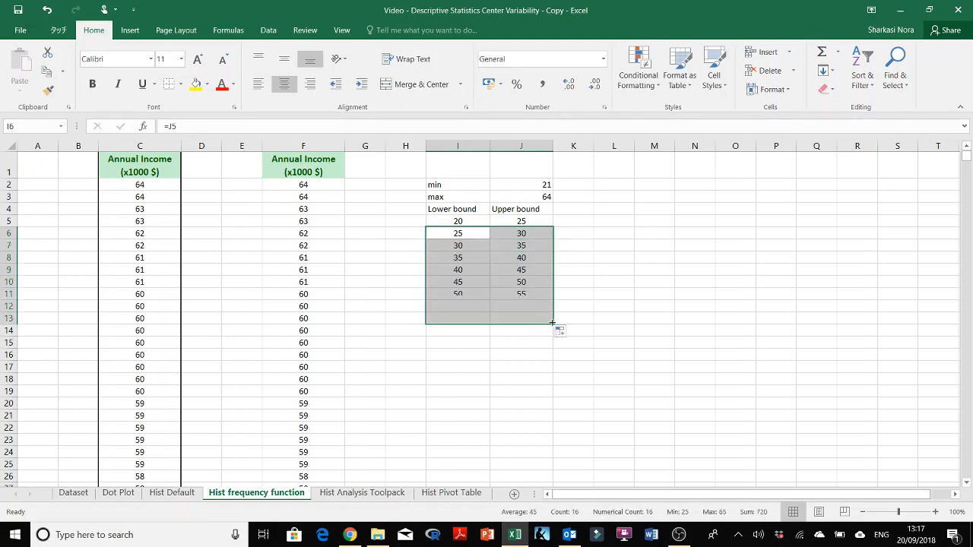
left_click(506, 335)
left_click(438, 195)
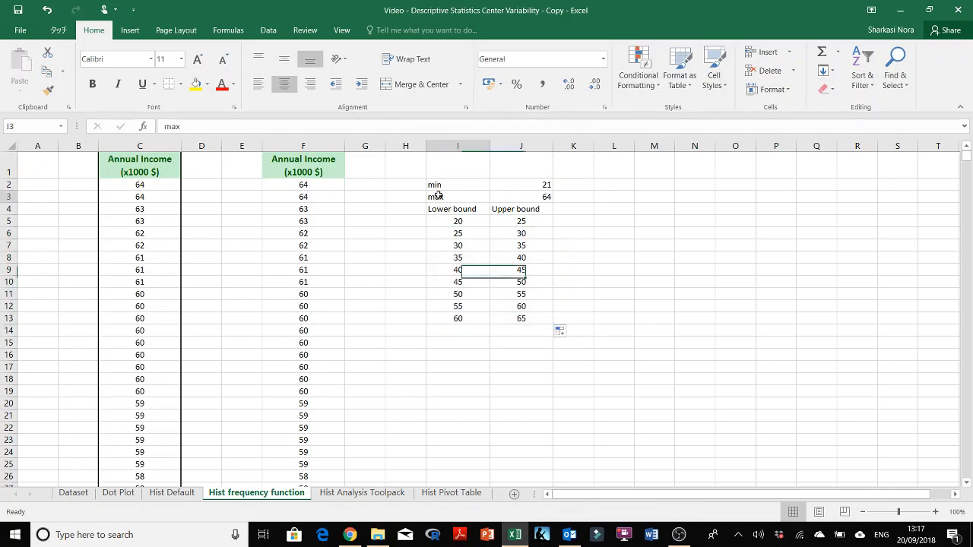
left_click_drag(437, 196, 546, 197)
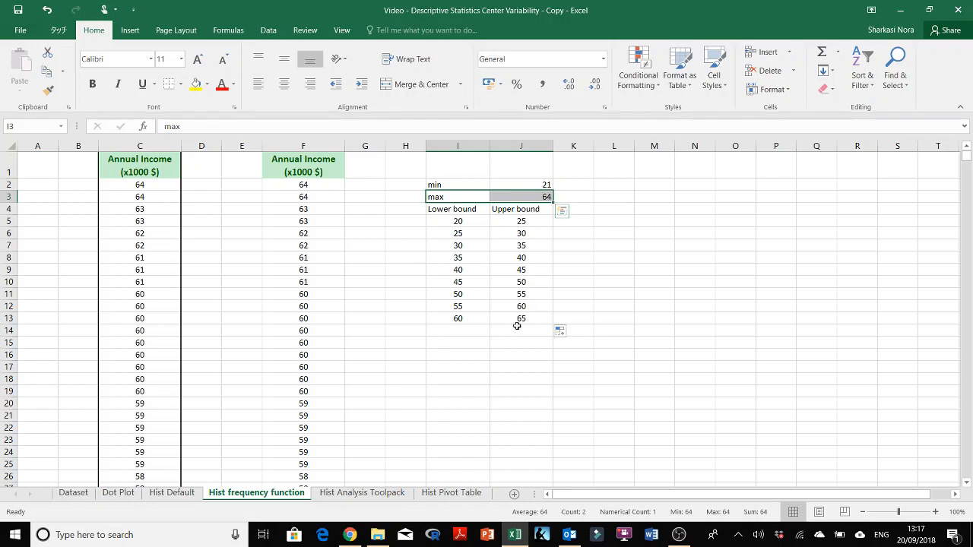
Step: Apply a thick outside border to the class-bounds table I4:J13 and widen columns K and L
left_click_drag(444, 211, 535, 324)
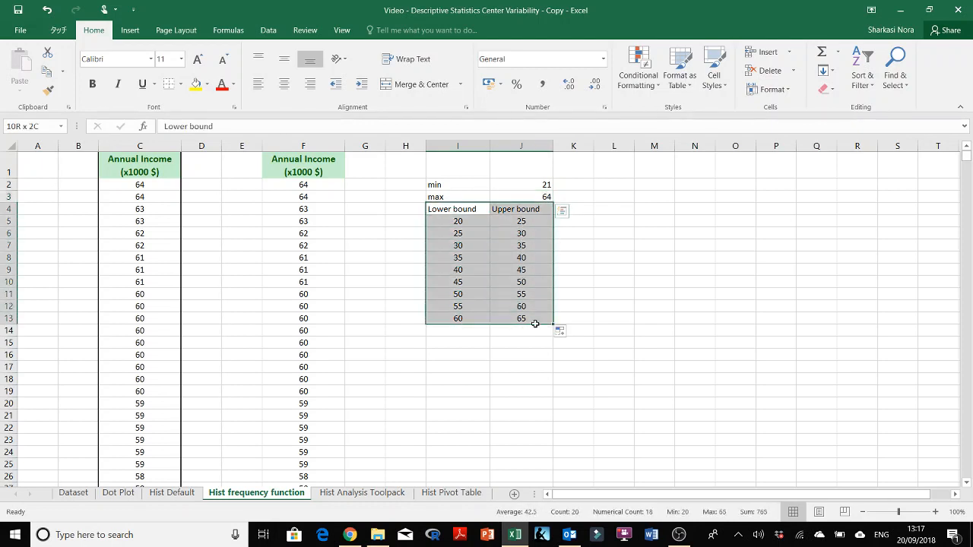
left_click(180, 84)
left_click(201, 225)
left_click(681, 292)
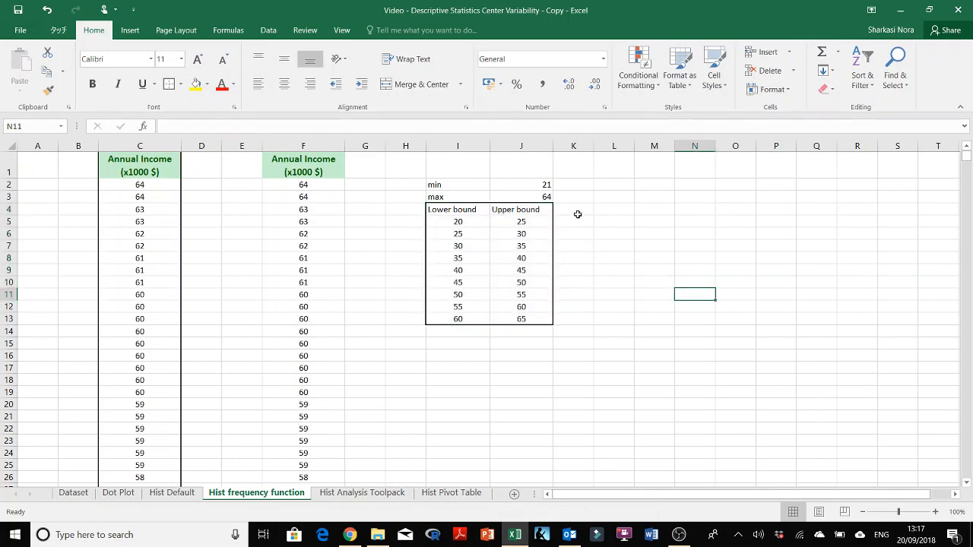
left_click_drag(593, 145, 624, 145)
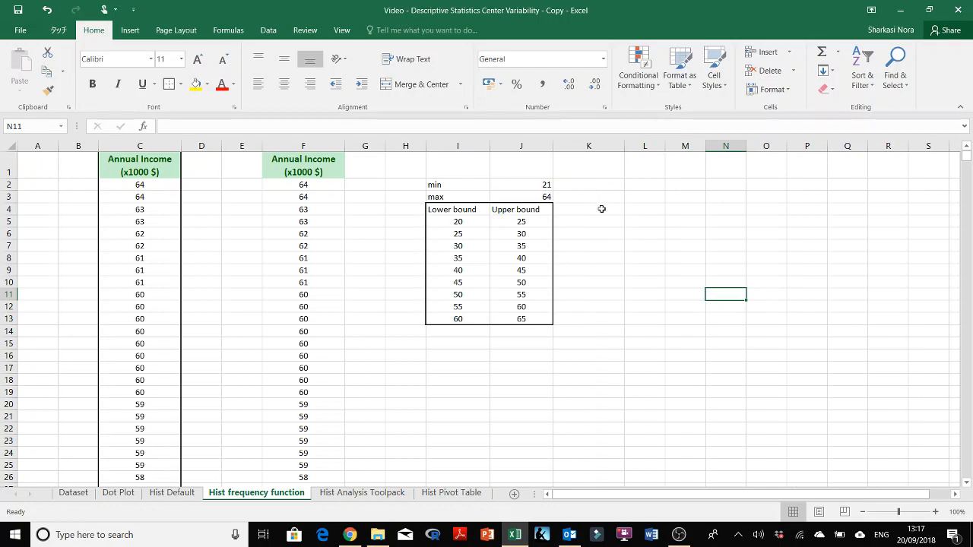
left_click_drag(665, 145, 698, 145)
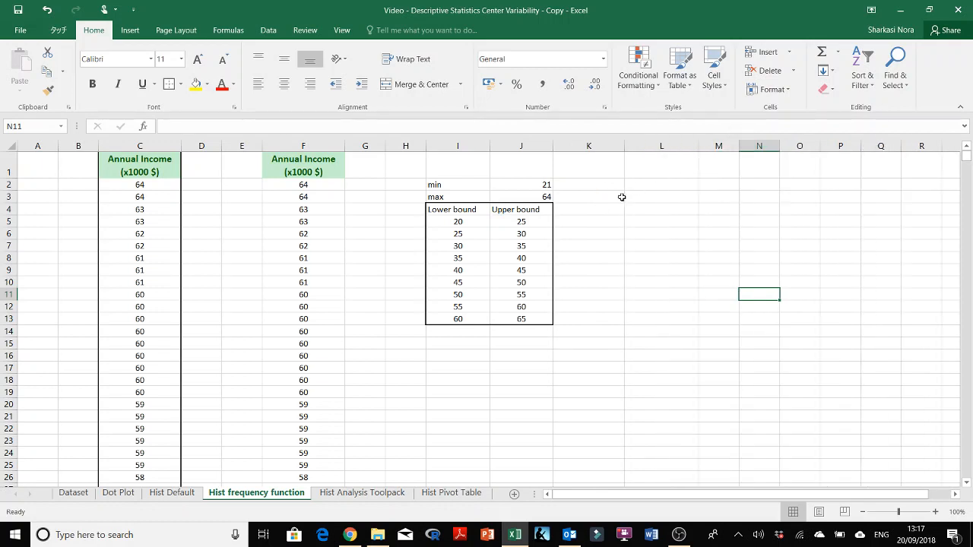
Step: Check the MIN formula in J2 and the MAX formula in J3 without changing them
left_click(597, 224)
double_click(597, 224)
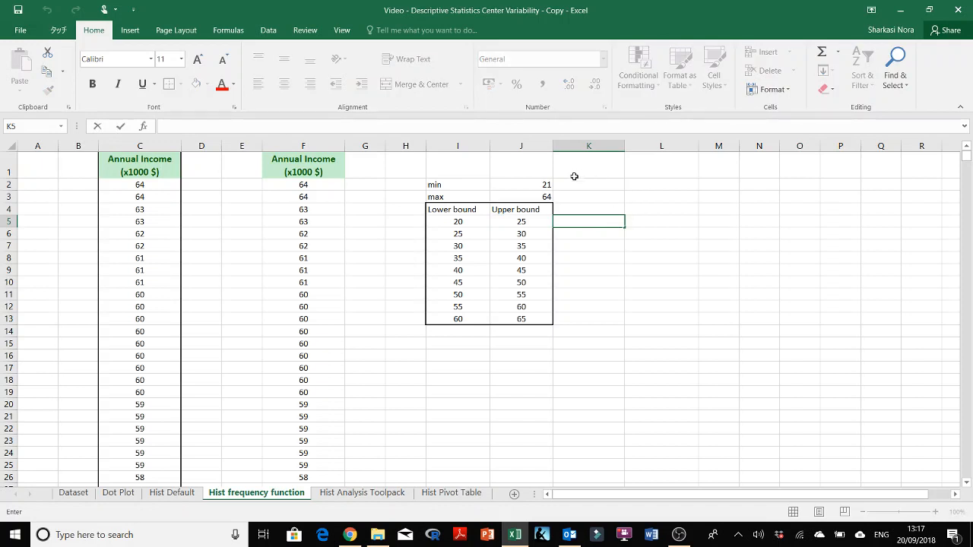
left_click(547, 185)
double_click(547, 184)
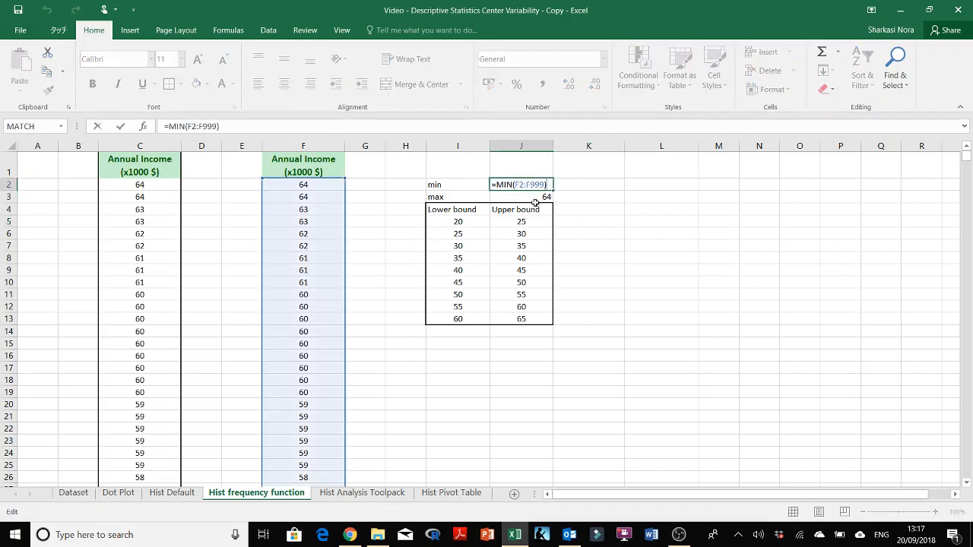
left_click(534, 195)
double_click(536, 195)
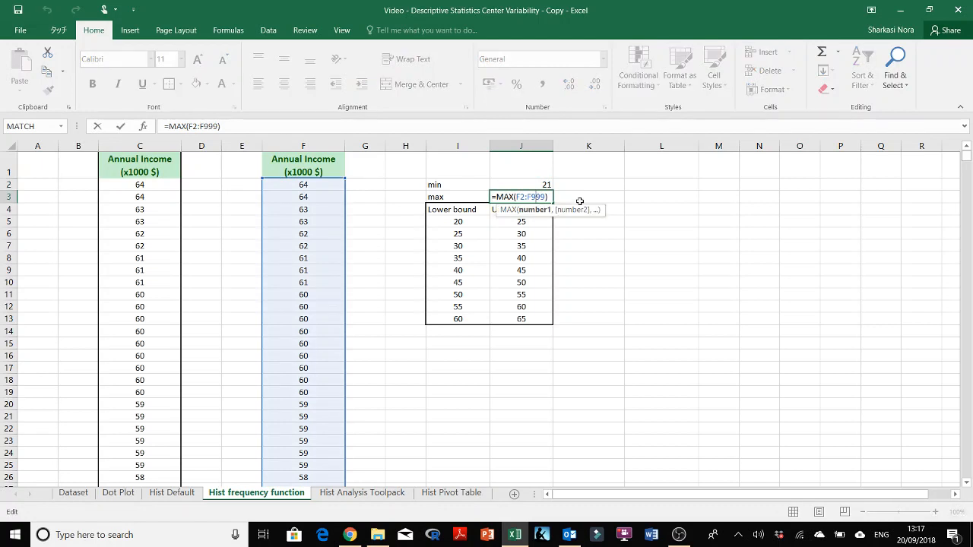
key("Escape")
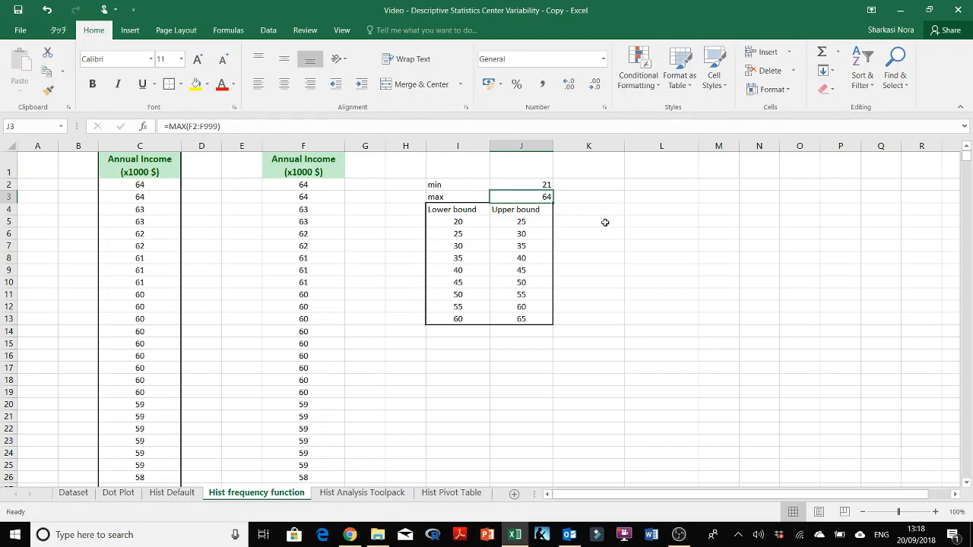
Step: Examine the default histogram on the Hist Default sheet and return to the Hist frequency function sheet
left_click(605, 222)
left_click_drag(605, 225, 599, 313)
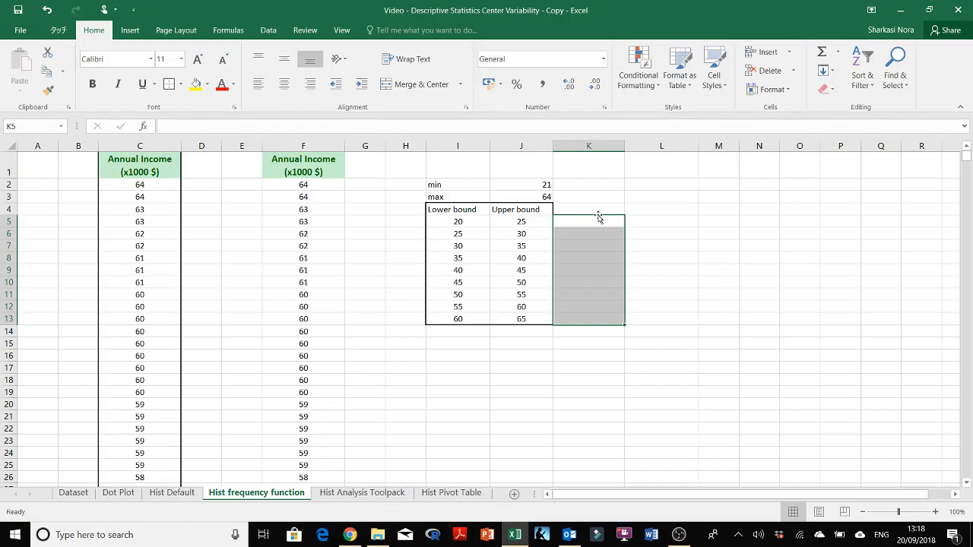
left_click(171, 494)
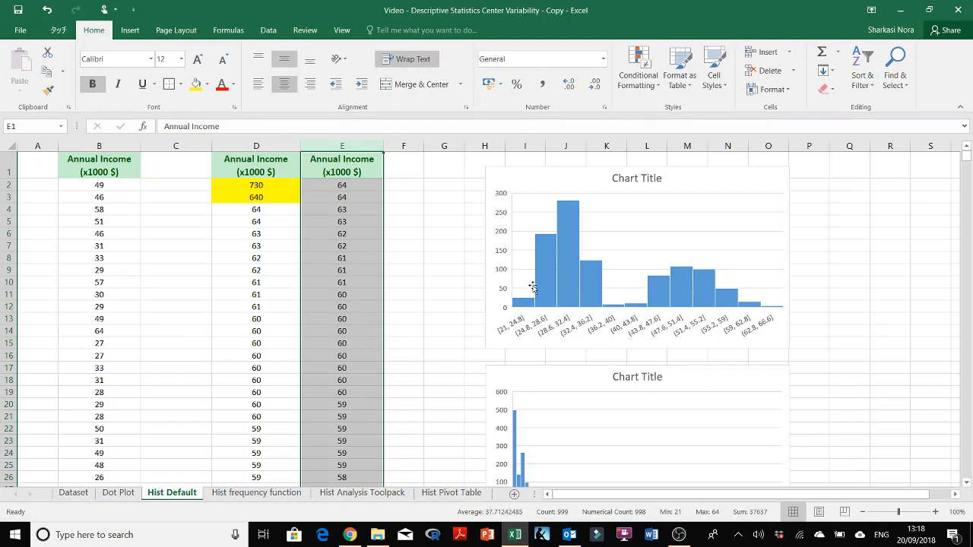
left_click(274, 495)
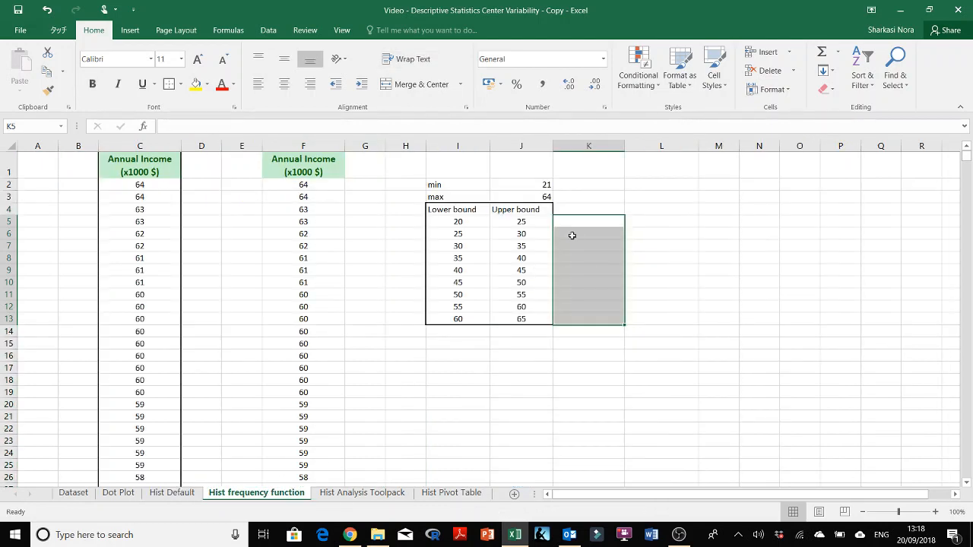
Step: Begin a FREQUENCY formula across K5:K13 with the income data F2:F999 as its data array
left_click_drag(588, 219, 571, 317)
left_click(164, 125)
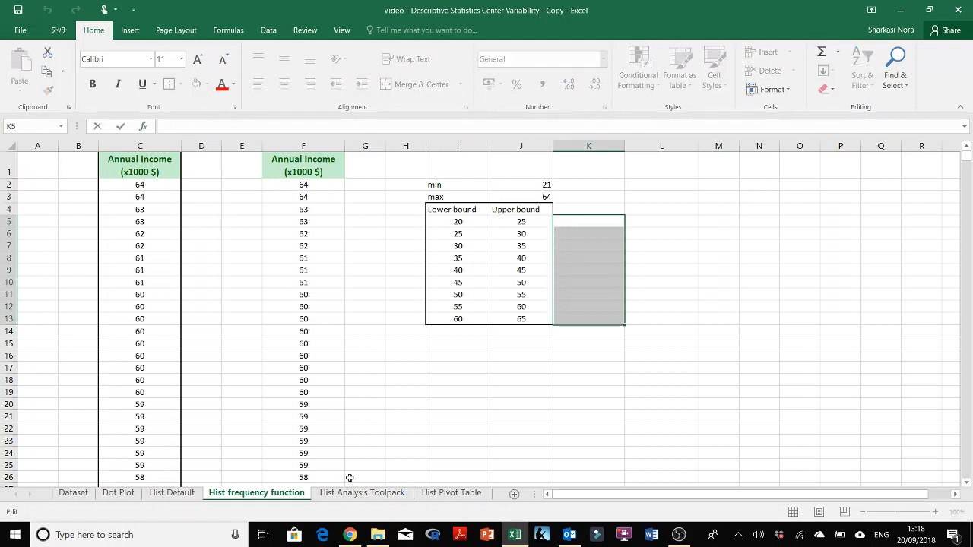
type("=fre")
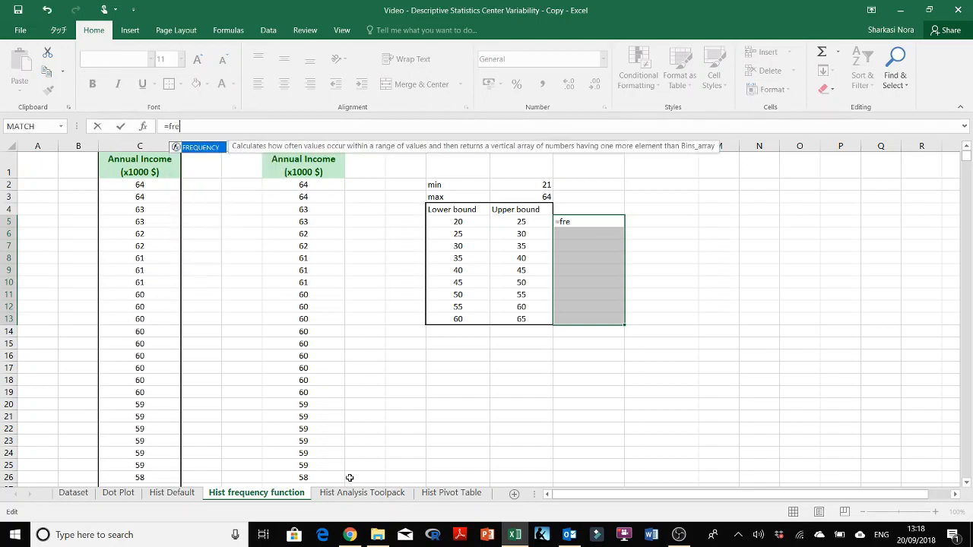
double_click(213, 149)
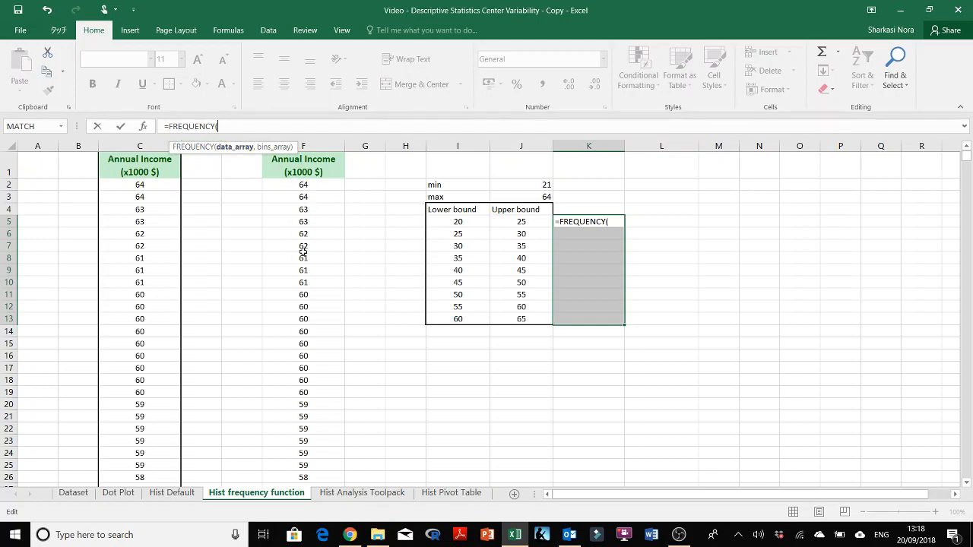
left_click(310, 186)
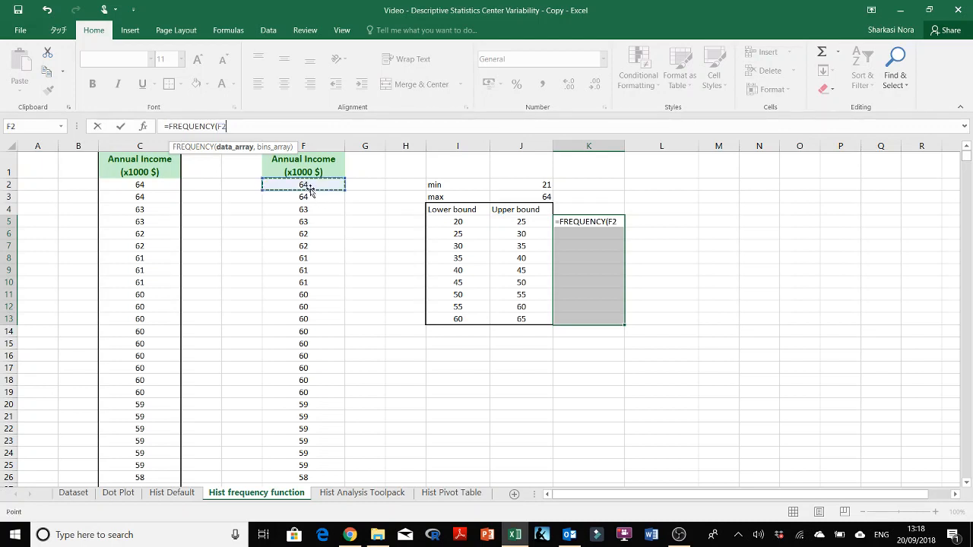
key("ctrl+shift+Down")
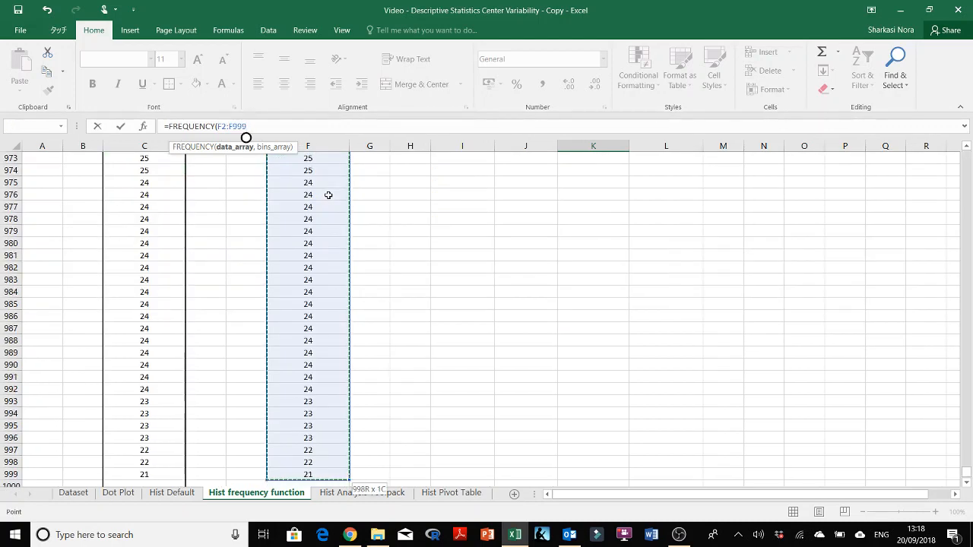
type(",")
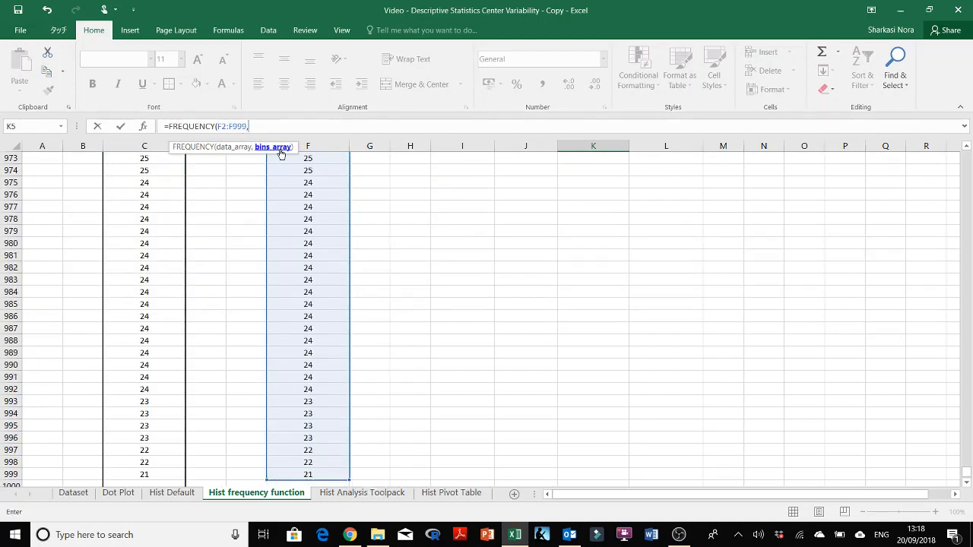
Step: Complete the FREQUENCY formula with the upper bounds J5:J13 as bins and enter it as an array formula
left_click_drag(967, 471, 967, 149)
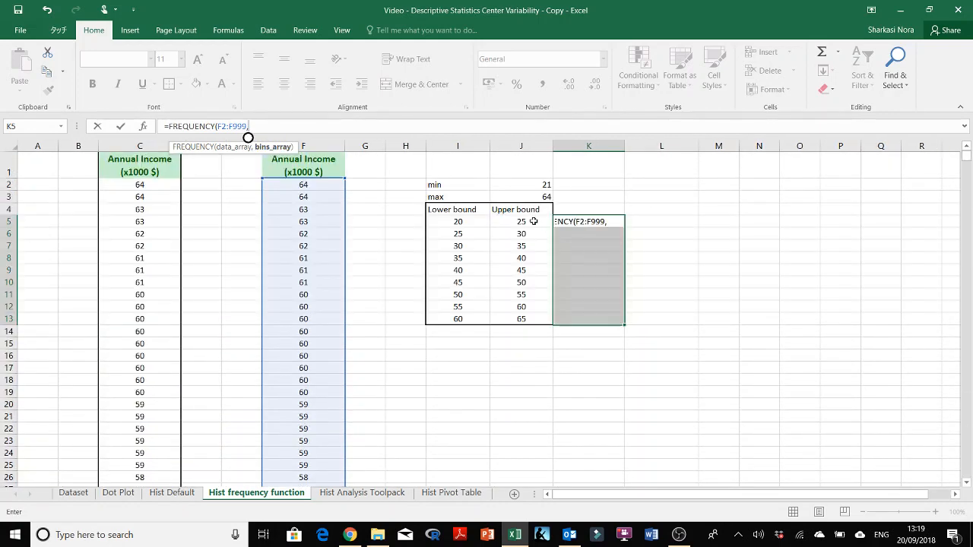
left_click_drag(532, 222, 519, 328)
left_click(518, 328)
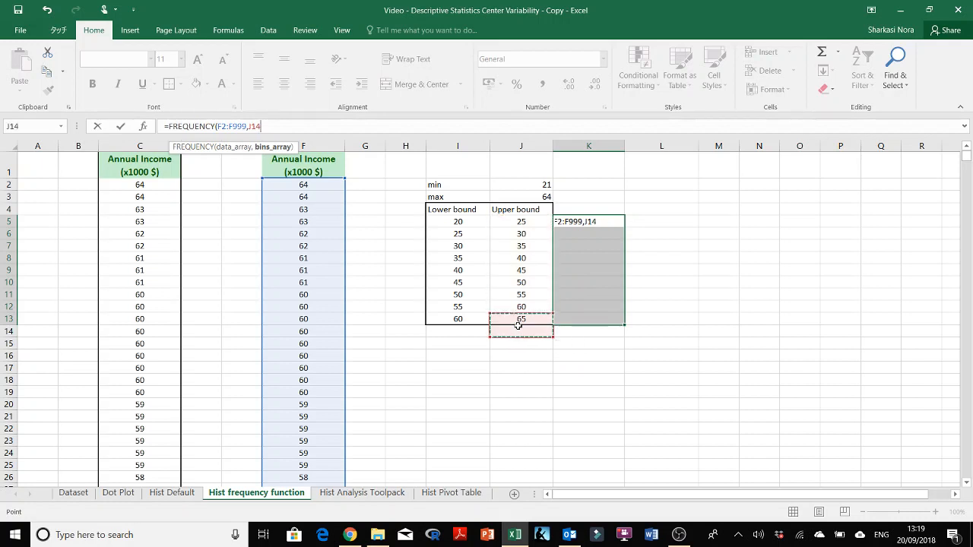
left_click_drag(518, 222, 521, 319)
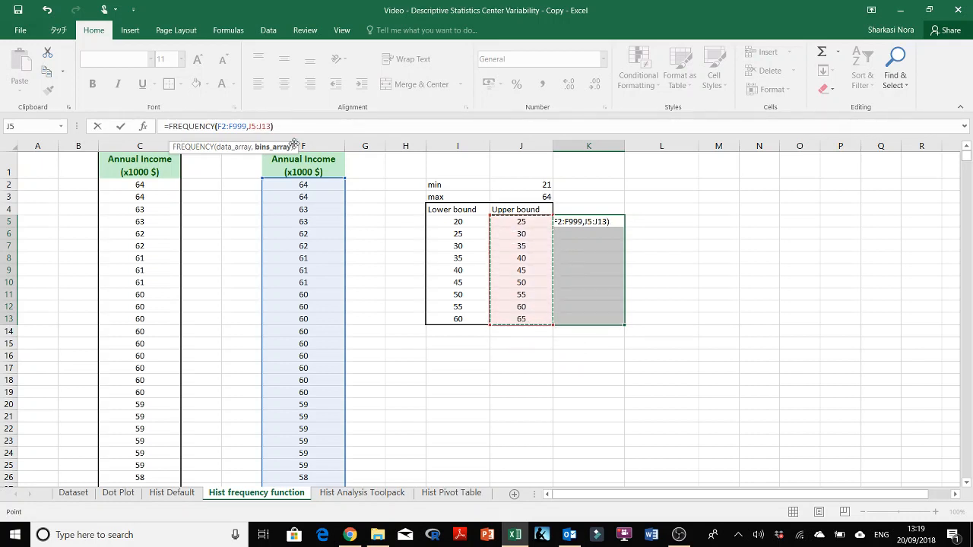
type(")")
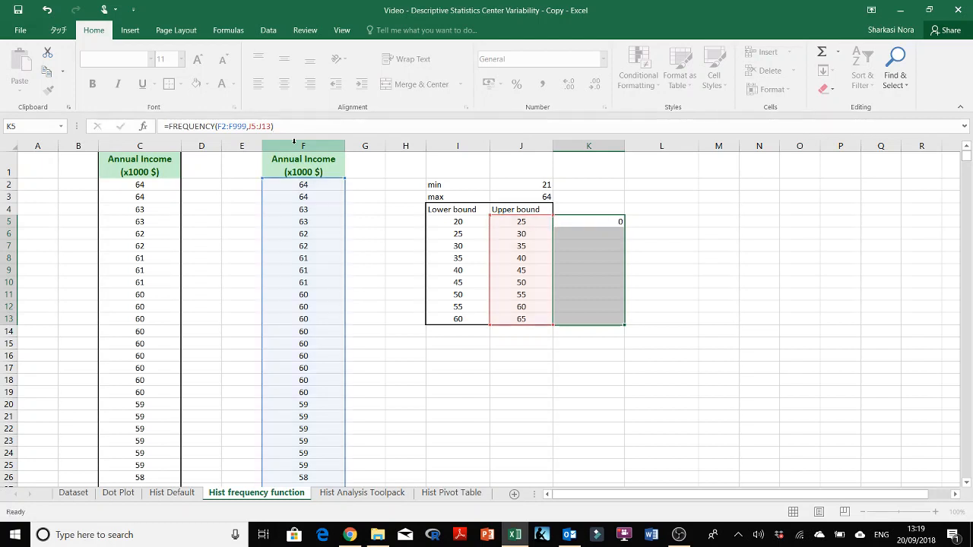
key("ctrl+shift+Return")
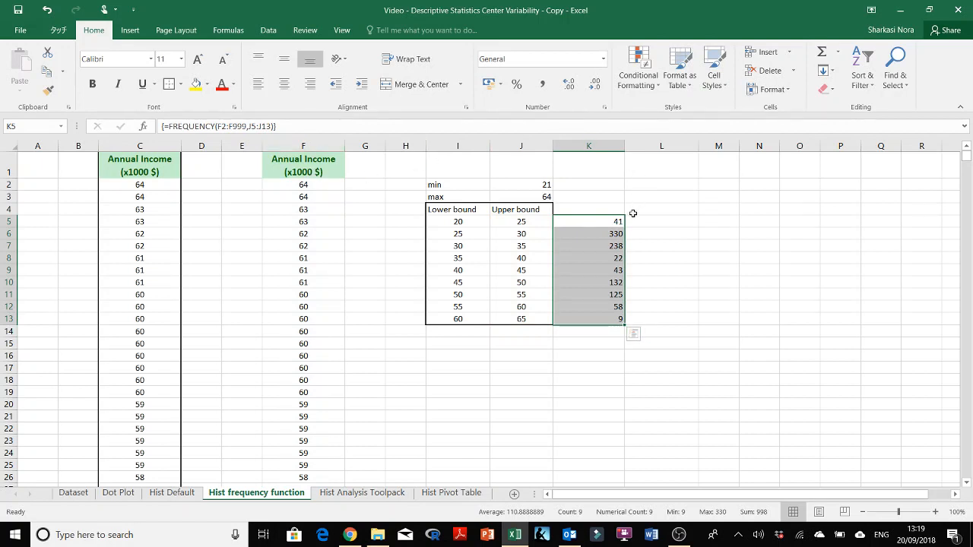
Step: Enter the header Frequncies in K4 above the computed class frequencies
left_click(605, 209)
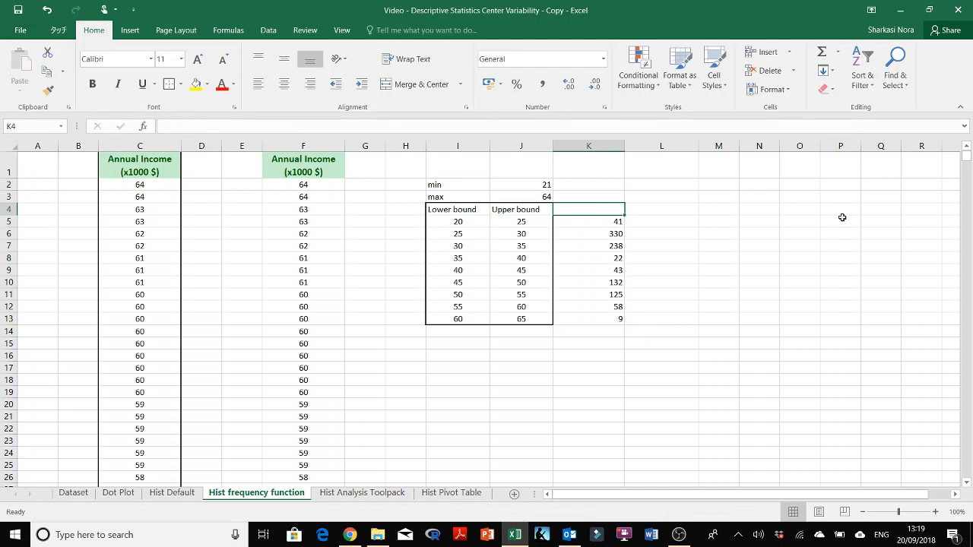
type("Frequnc")
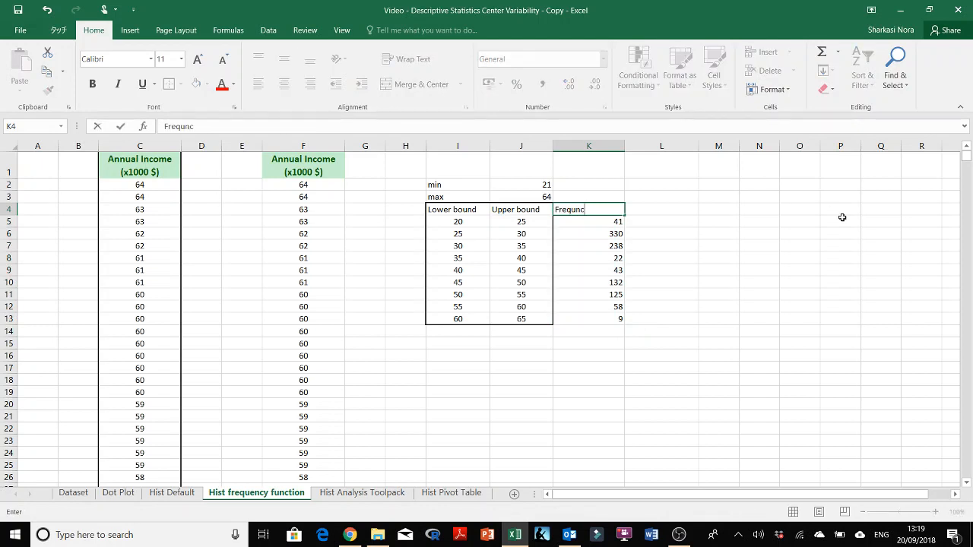
type("ies")
left_click(716, 346)
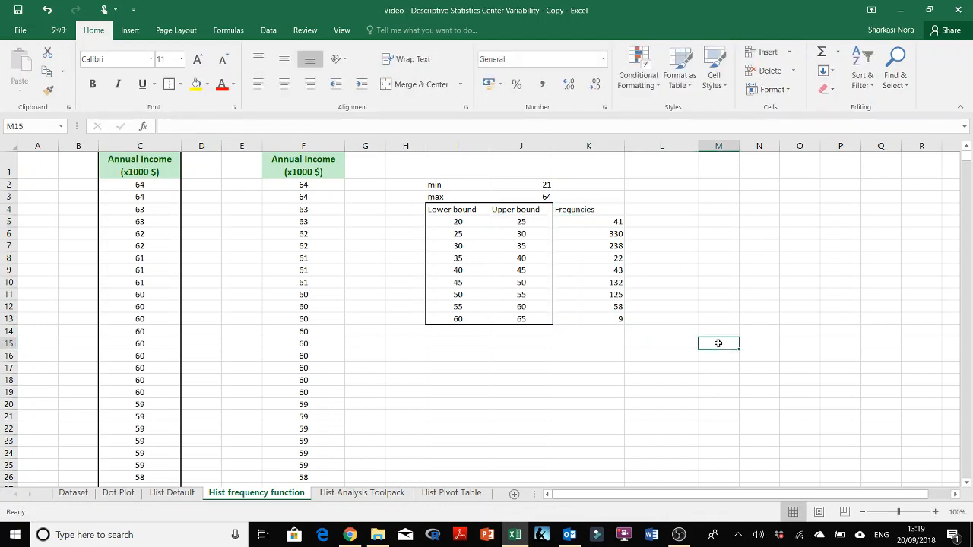
Step: Make the table headers in I4:K4 bold
left_click(589, 208)
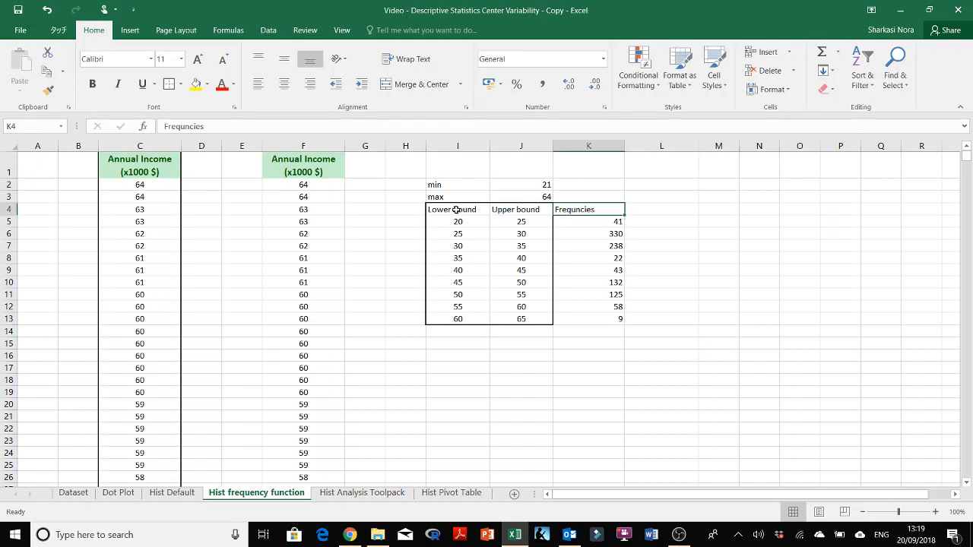
left_click_drag(454, 210, 602, 209)
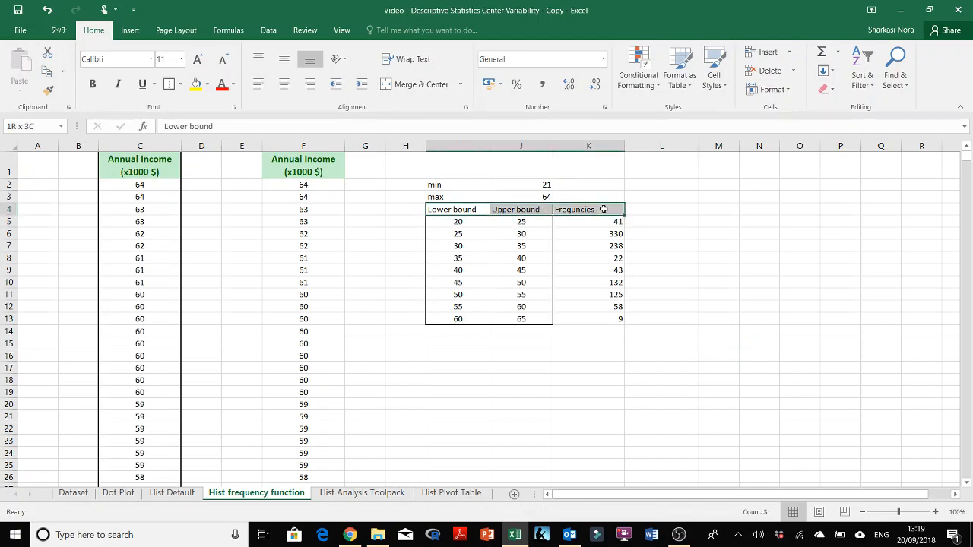
left_click(93, 84)
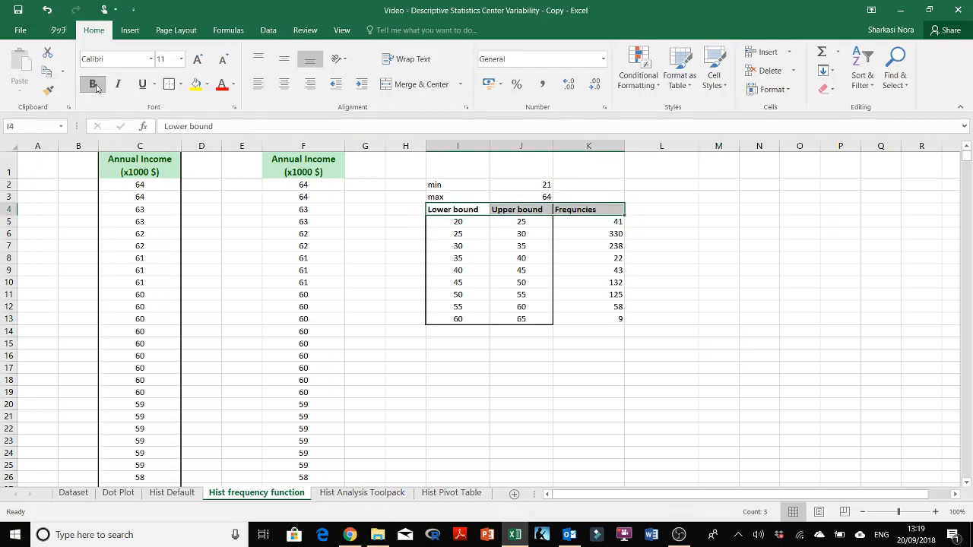
Step: Center the header and frequency values in K4:K13 horizontally
left_click(599, 209)
left_click_drag(599, 209, 600, 320)
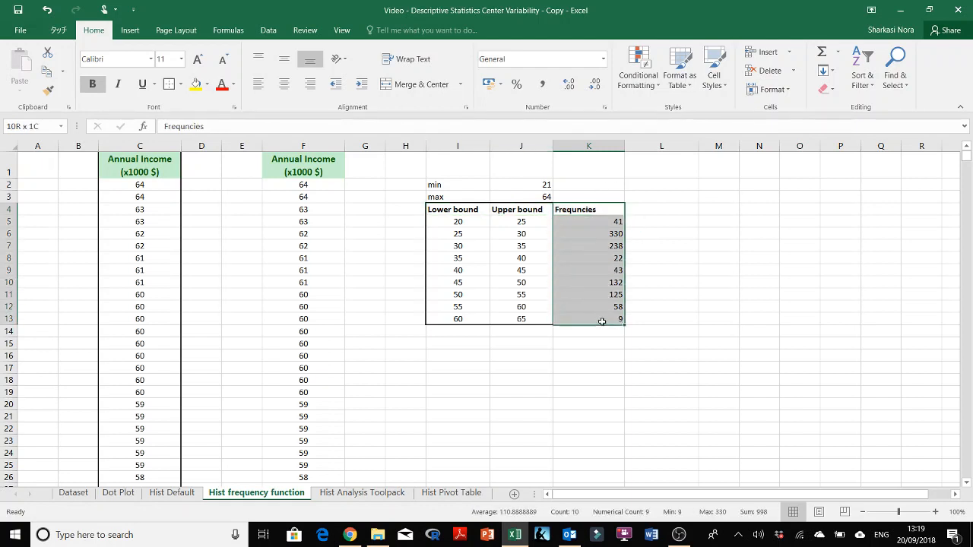
left_click(291, 84)
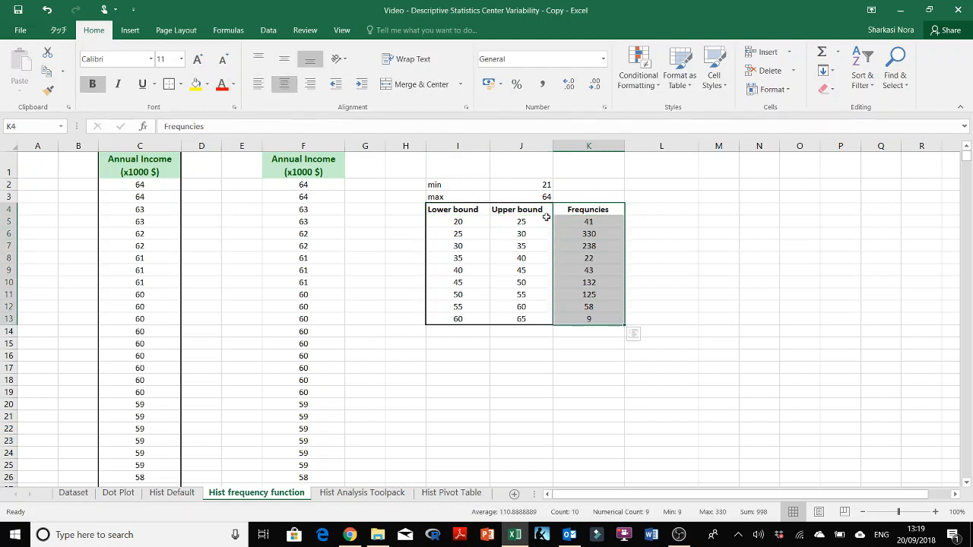
Step: Select the frequency header and values in K4:K13 as the data for a new chart
left_click(657, 207)
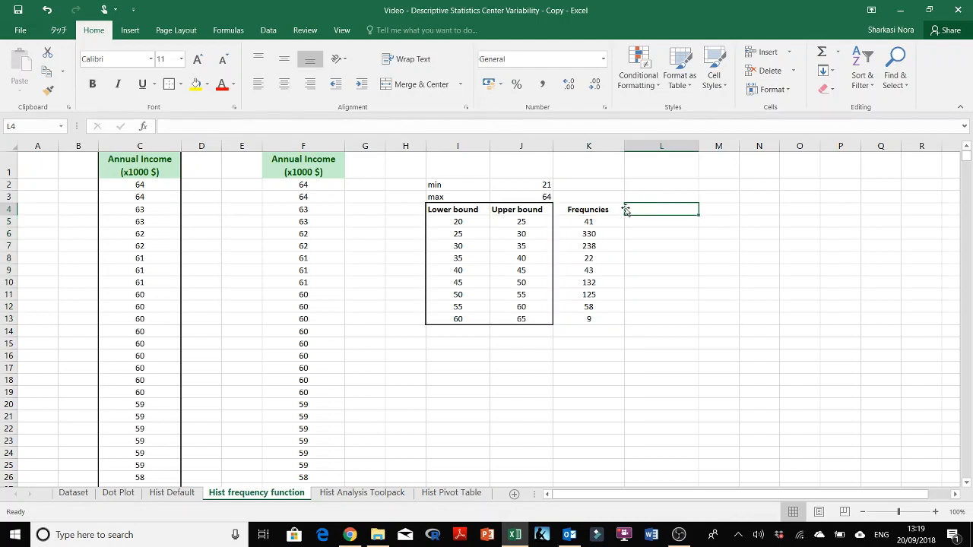
left_click_drag(618, 207, 618, 324)
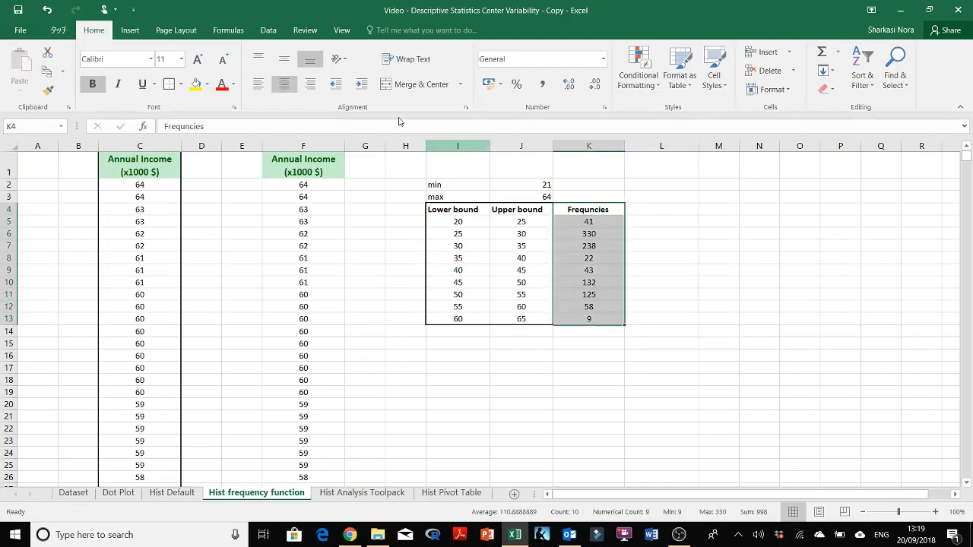
left_click(130, 32)
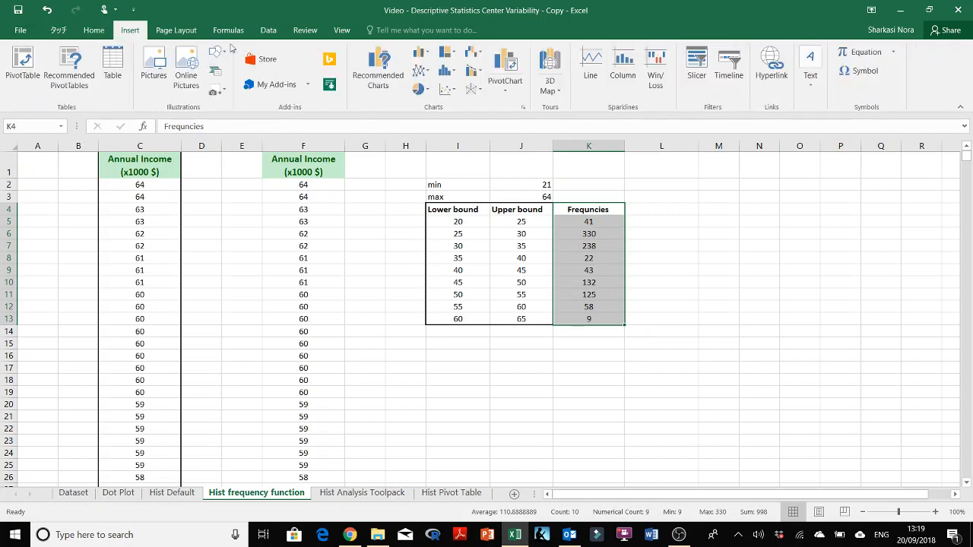
left_click(421, 53)
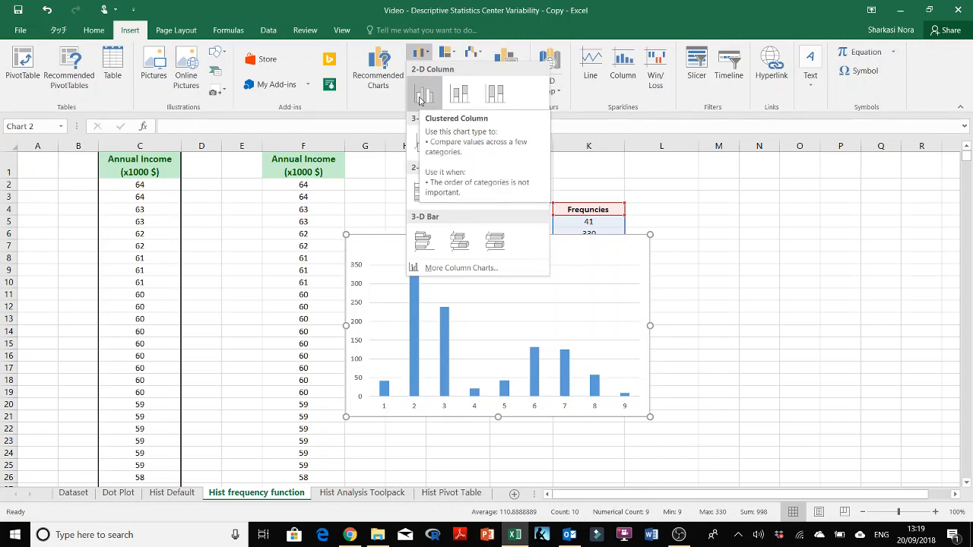
left_click(586, 123)
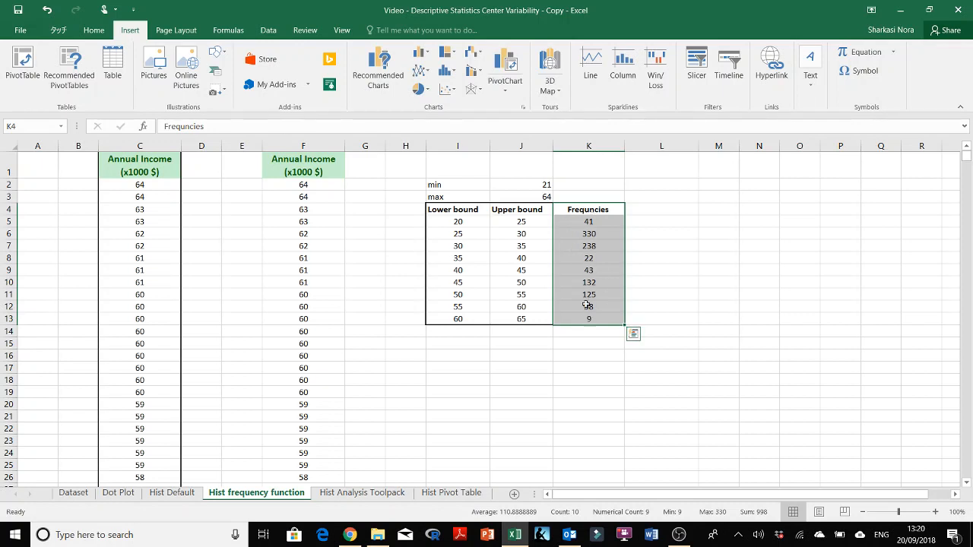
left_click(454, 73)
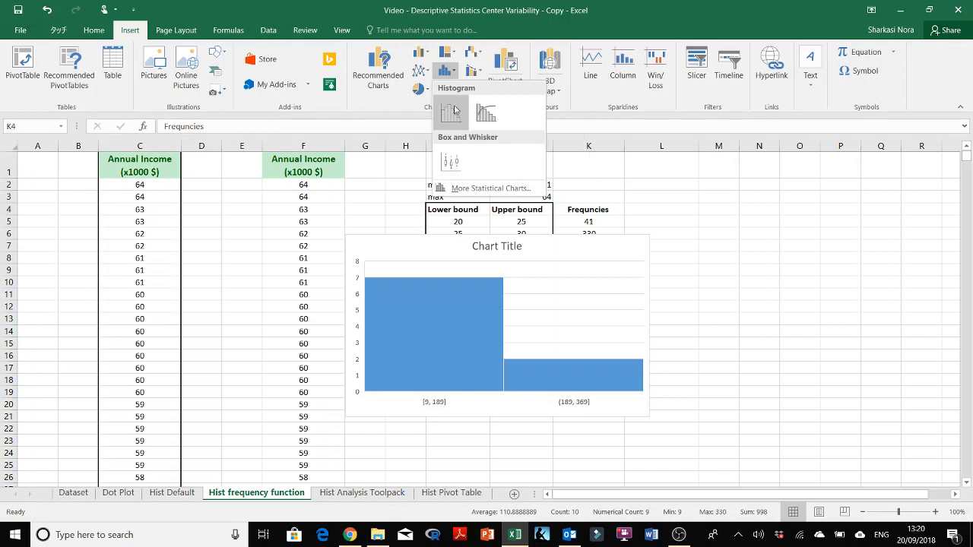
left_click(513, 66)
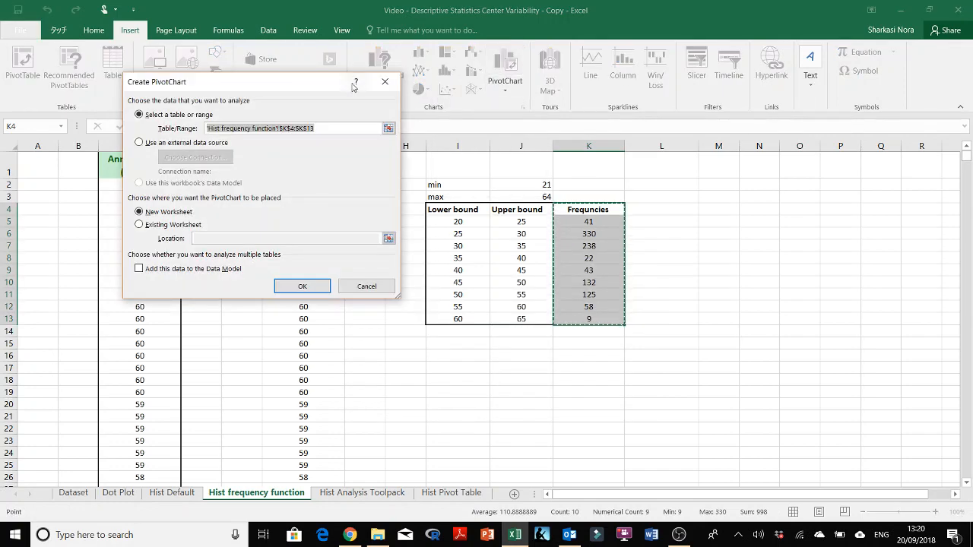
left_click(384, 81)
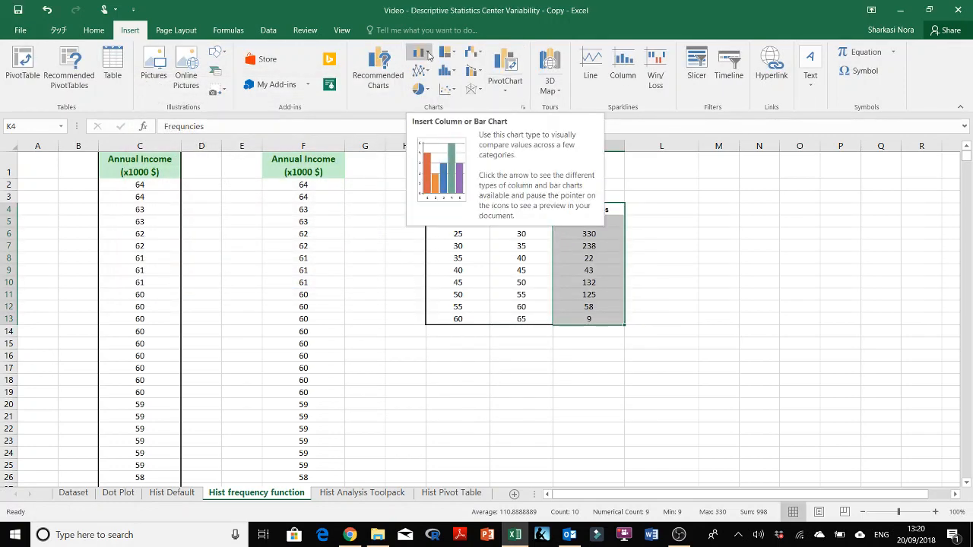
Step: Insert a 2-D clustered column chart of the frequencies and move it beside the table so it covers no data
left_click(427, 57)
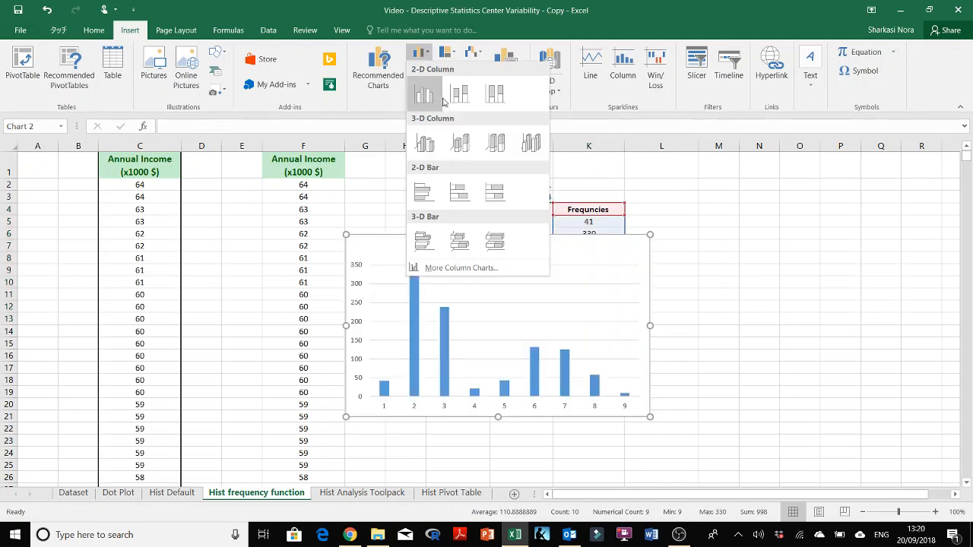
left_click(424, 94)
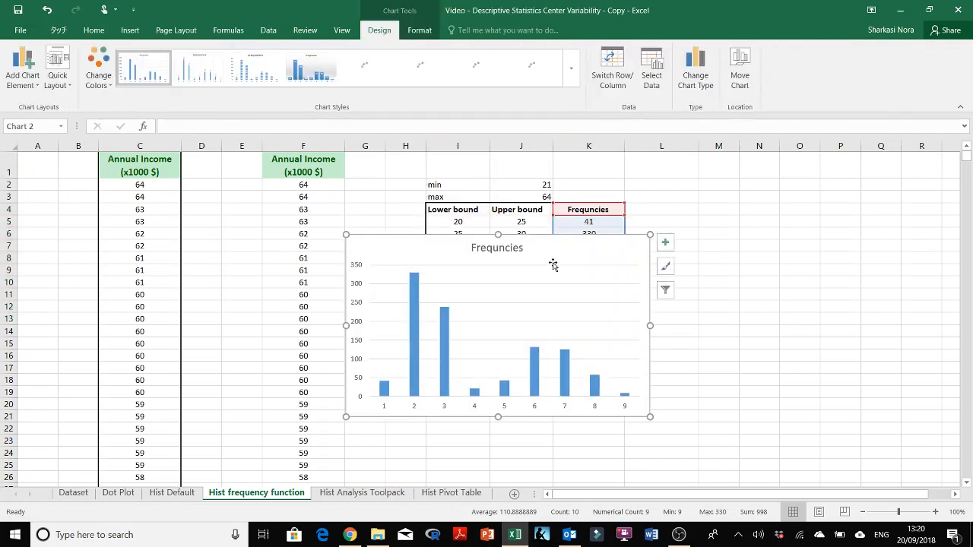
left_click_drag(538, 238, 821, 221)
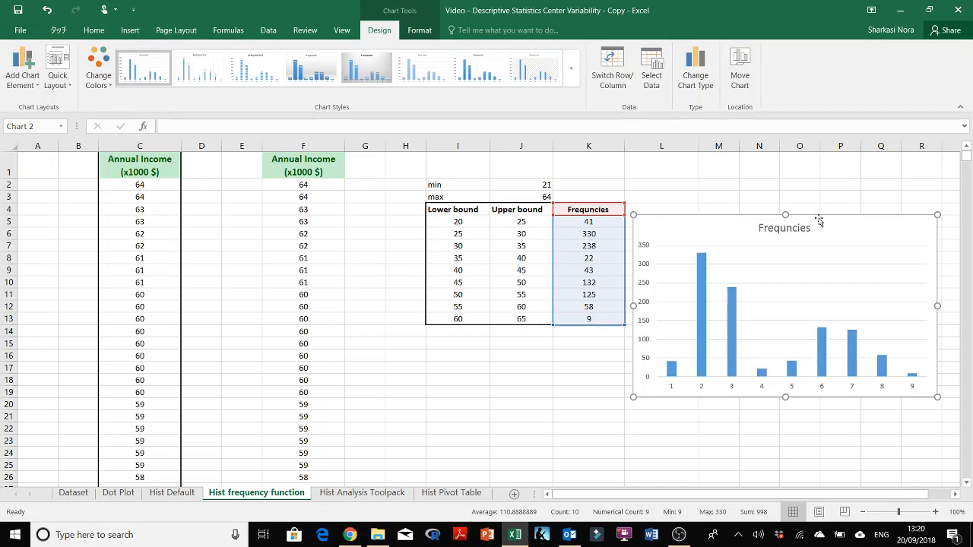
Step: Reposition the frequency chart to start near L14, below and to the right of the table, and check its category axis
left_click(685, 378)
left_click(701, 345)
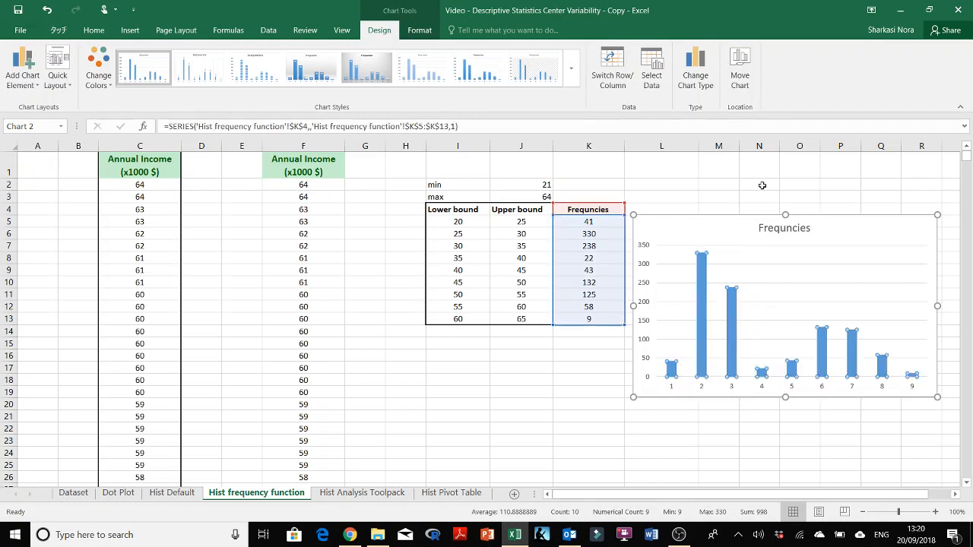
left_click_drag(746, 218, 496, 331)
scroll(549, 331, "down", 1)
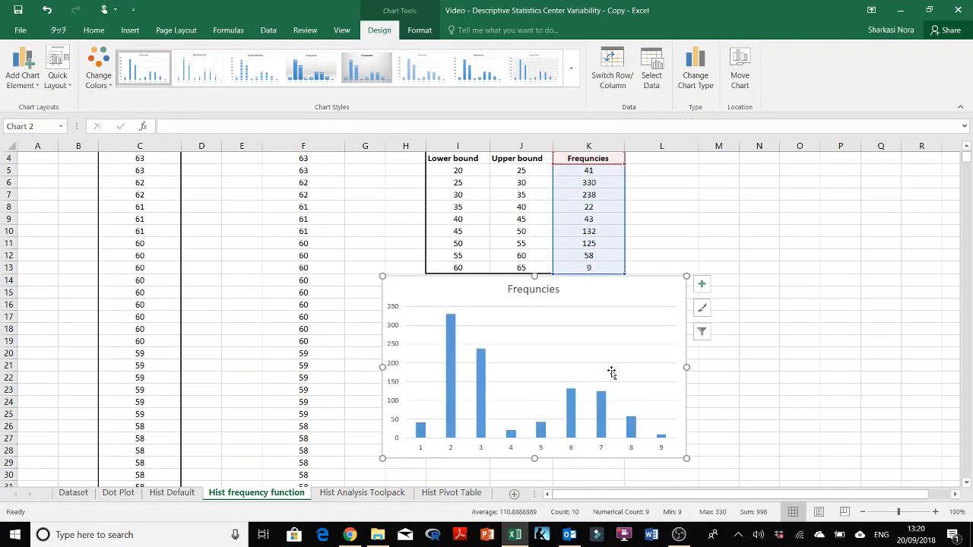
left_click_drag(562, 280, 828, 275)
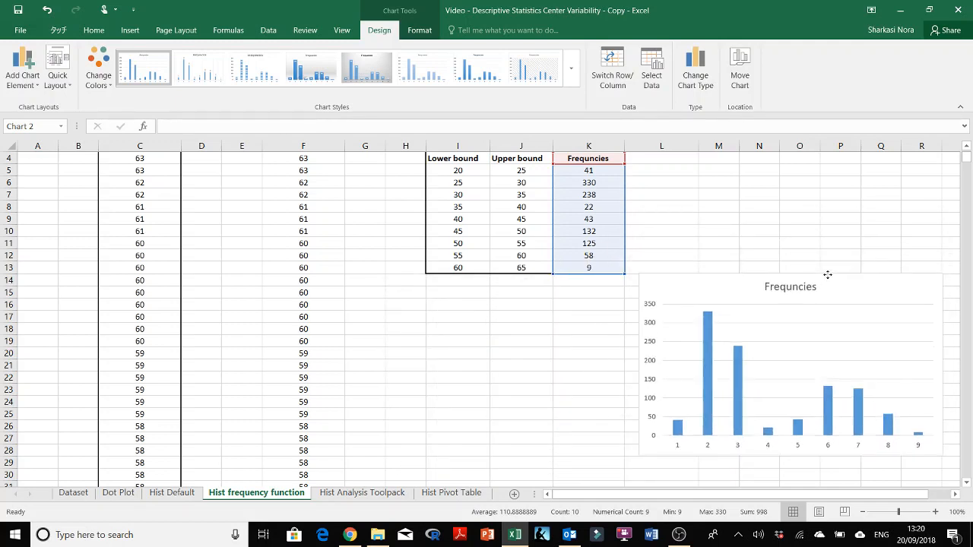
left_click(829, 454)
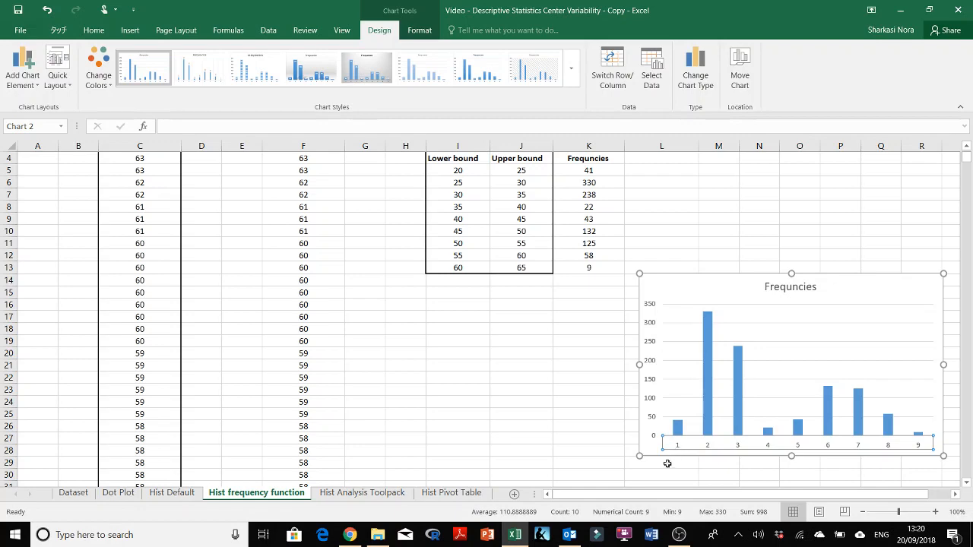
mouse_move(679, 432)
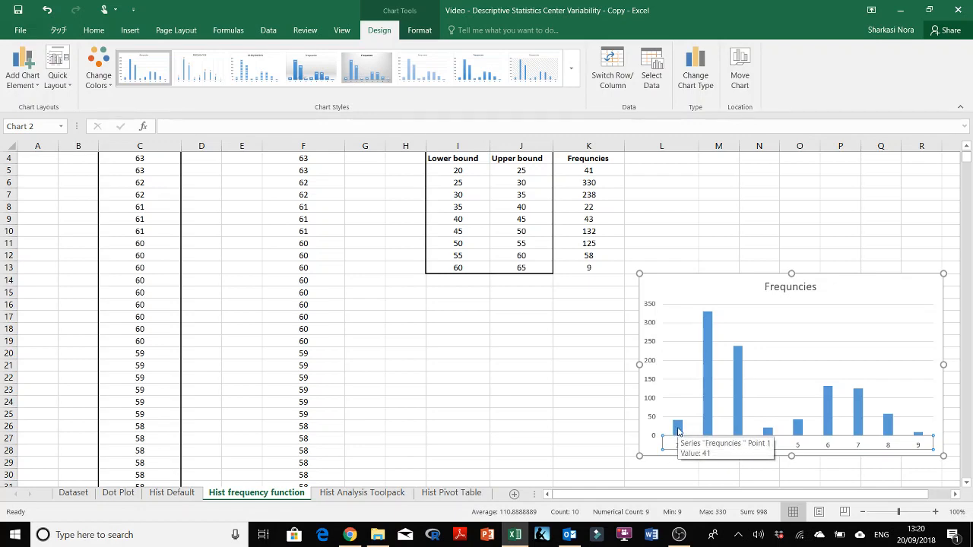
Step: Enter the header Bins in L4, next to the frequencies header
left_click(655, 232)
scroll(616, 209, "up", 1)
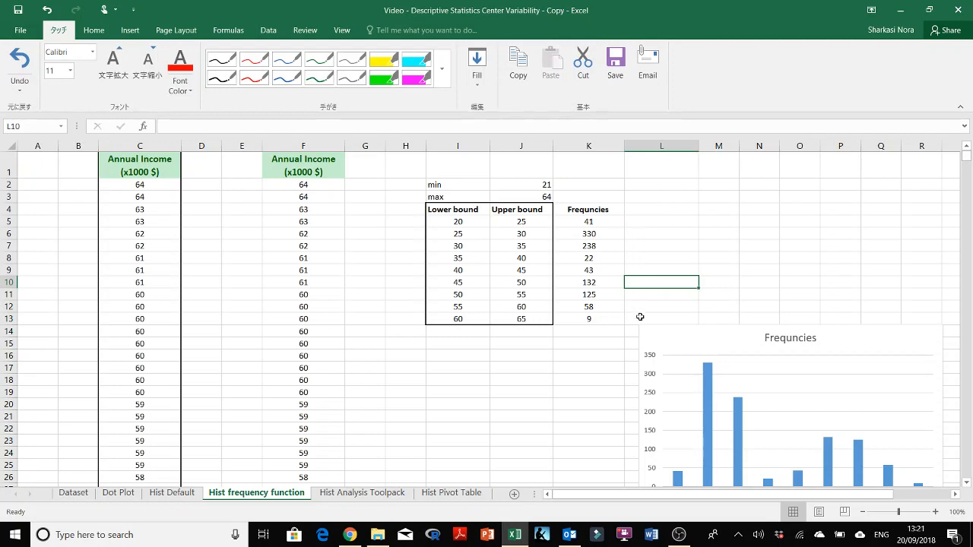
left_click(651, 210)
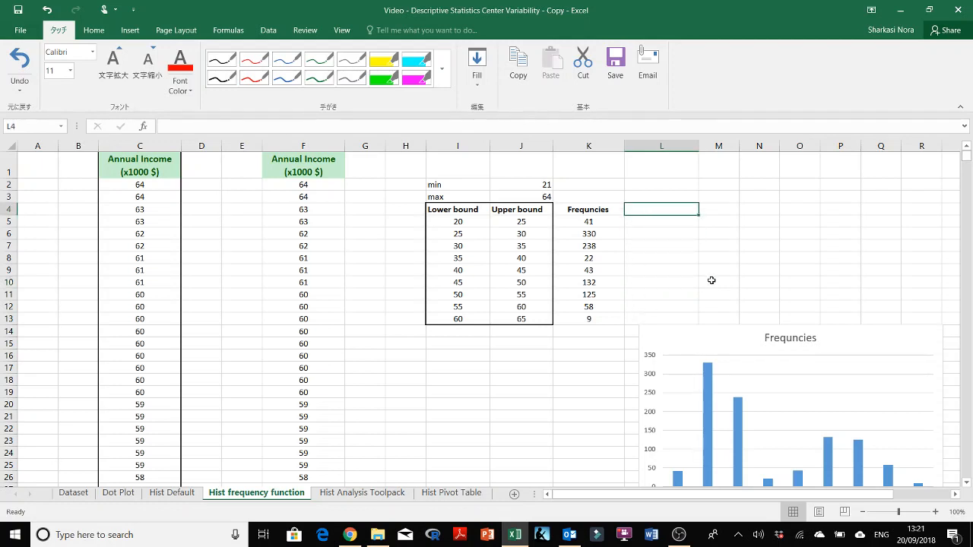
key("Down")
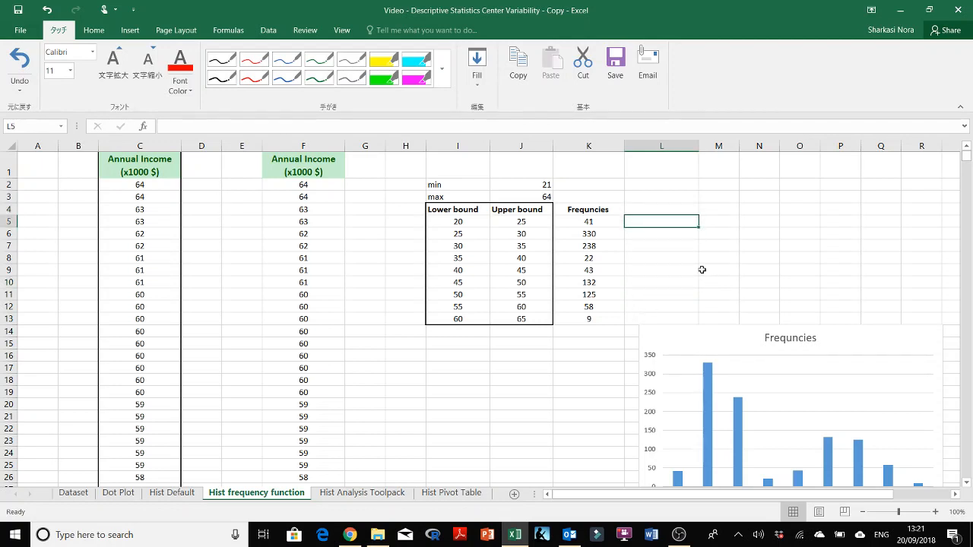
key("Up")
type("Bi")
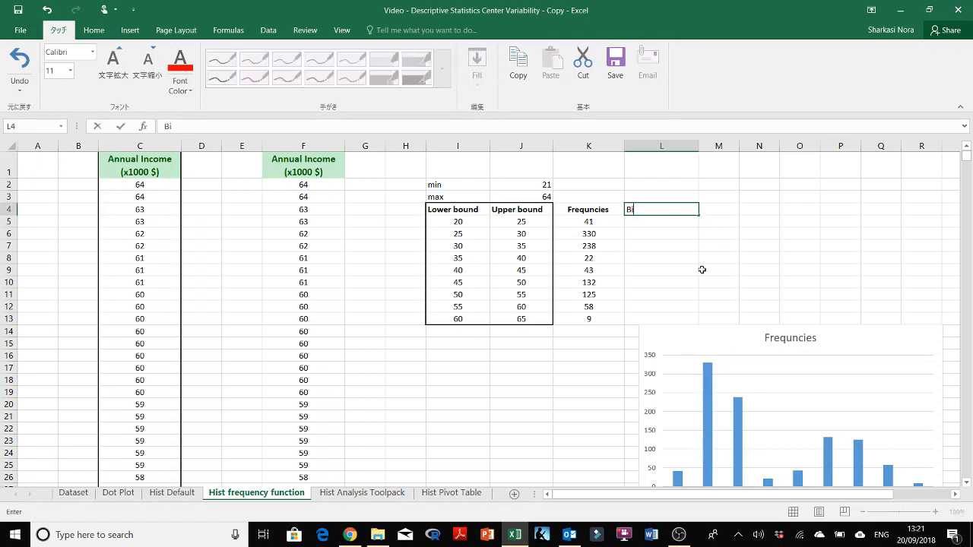
key("Return")
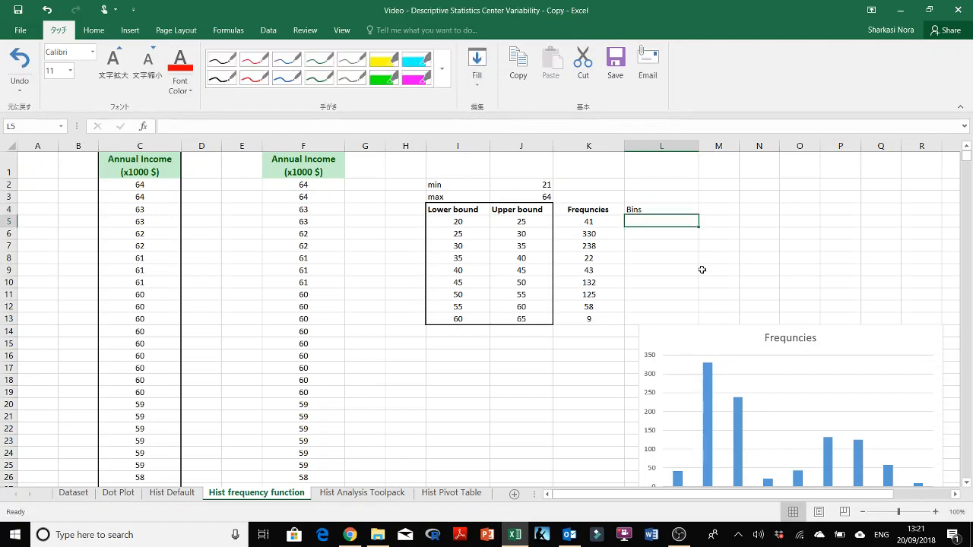
Step: Enter =CONCATENATE(I5,"-",J5) in L5 to build the first bin label from its lower and upper bounds
type("=con")
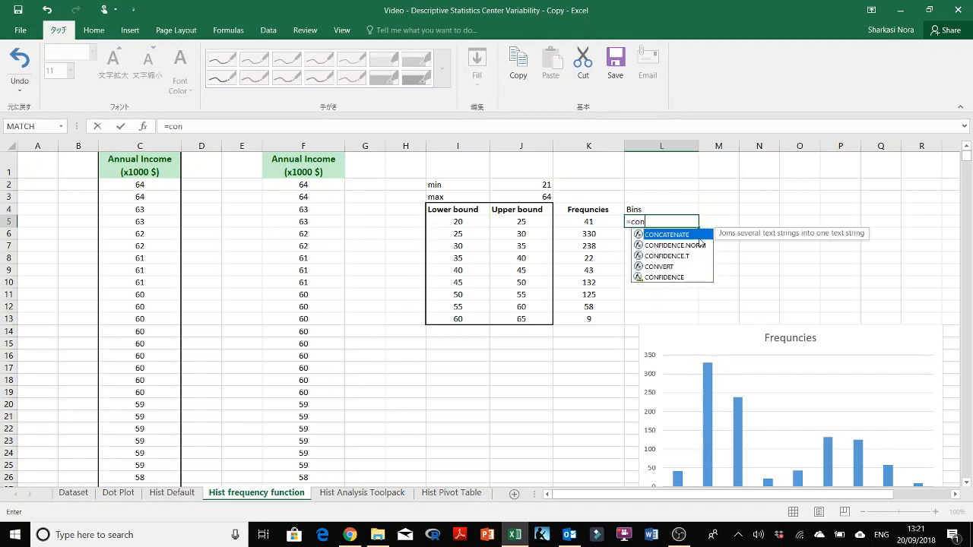
double_click(694, 234)
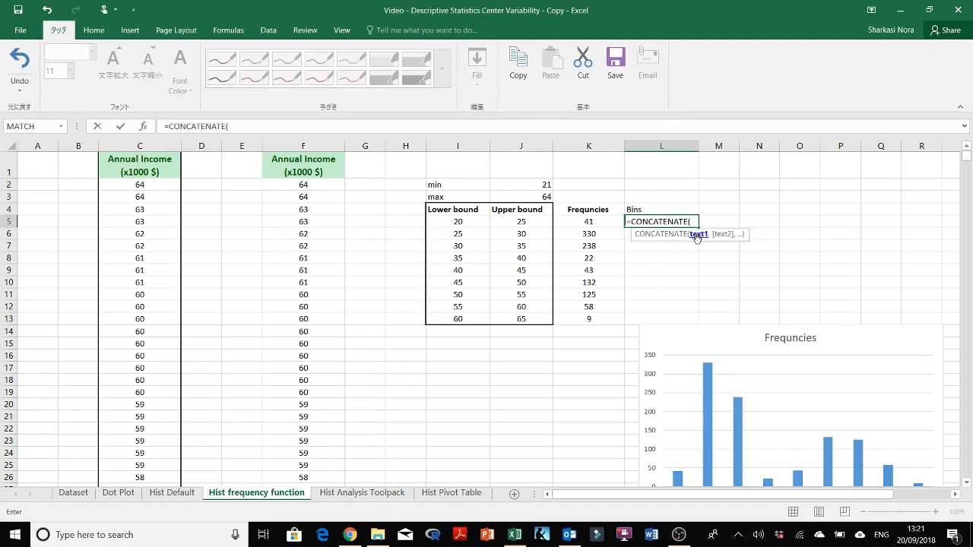
left_click(472, 226)
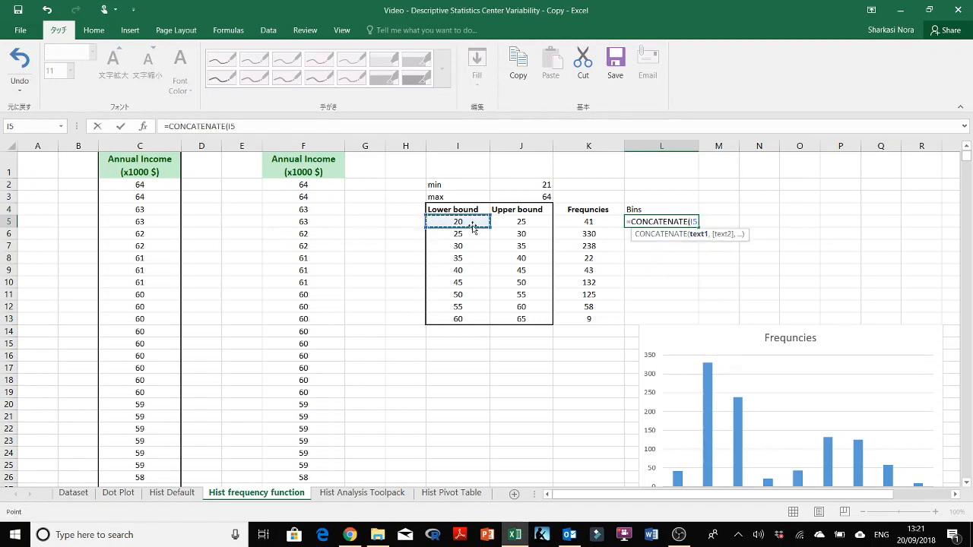
type(",")
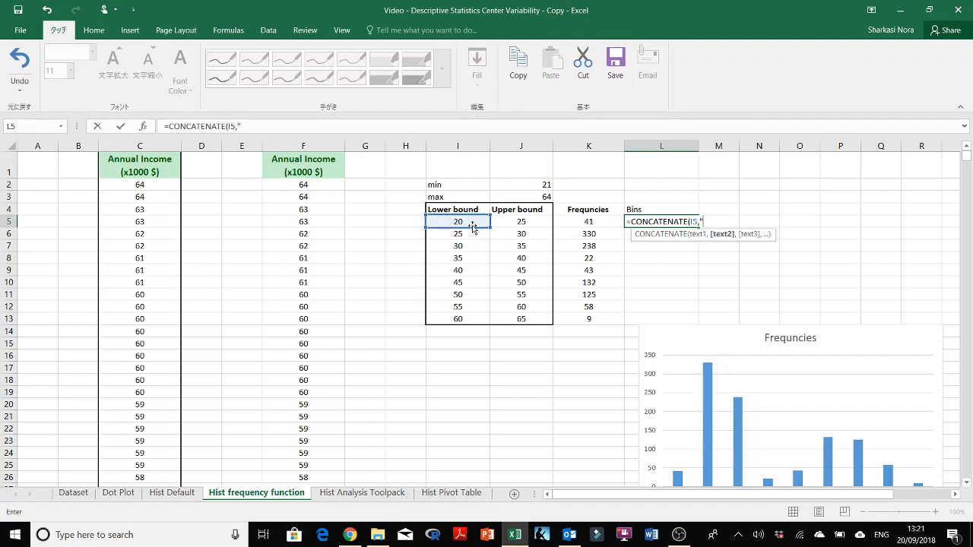
type("\"-\",")
left_click(526, 221)
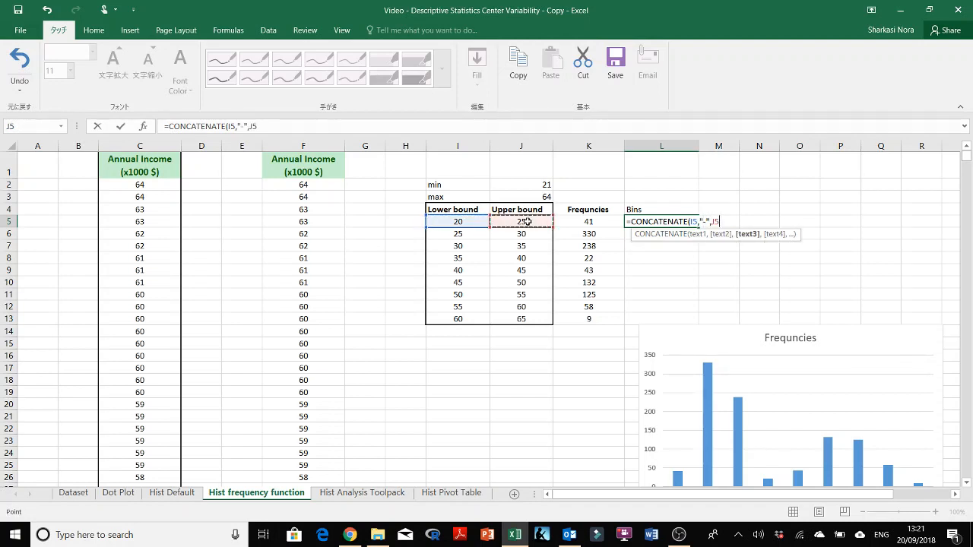
type(")")
key("Return")
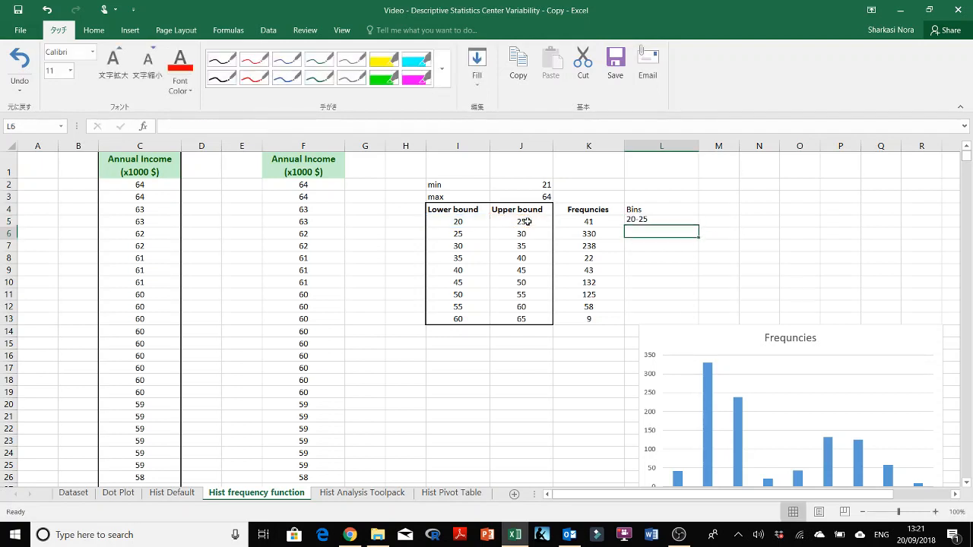
Step: Make the Bins header in L4 bold and centre the contents of L4:L13
left_click(652, 218)
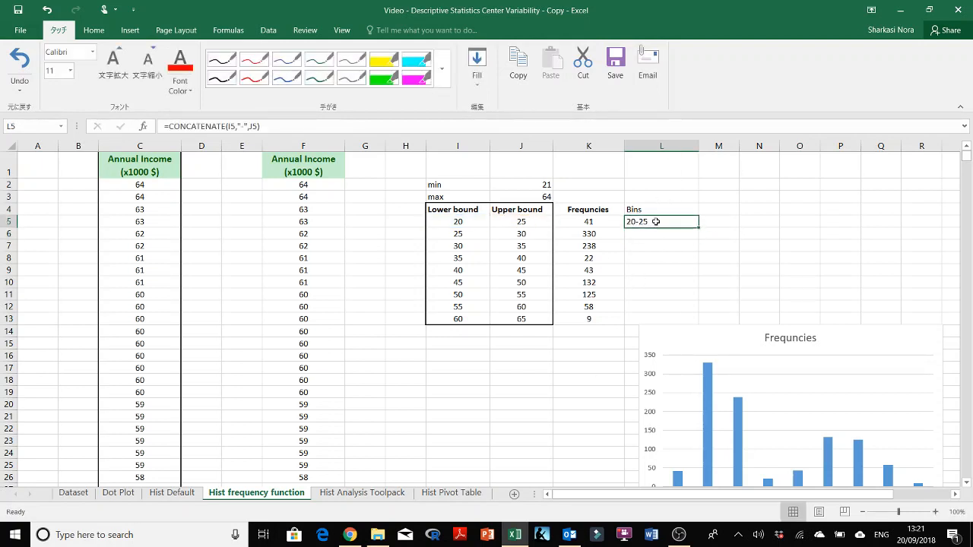
left_click(647, 209)
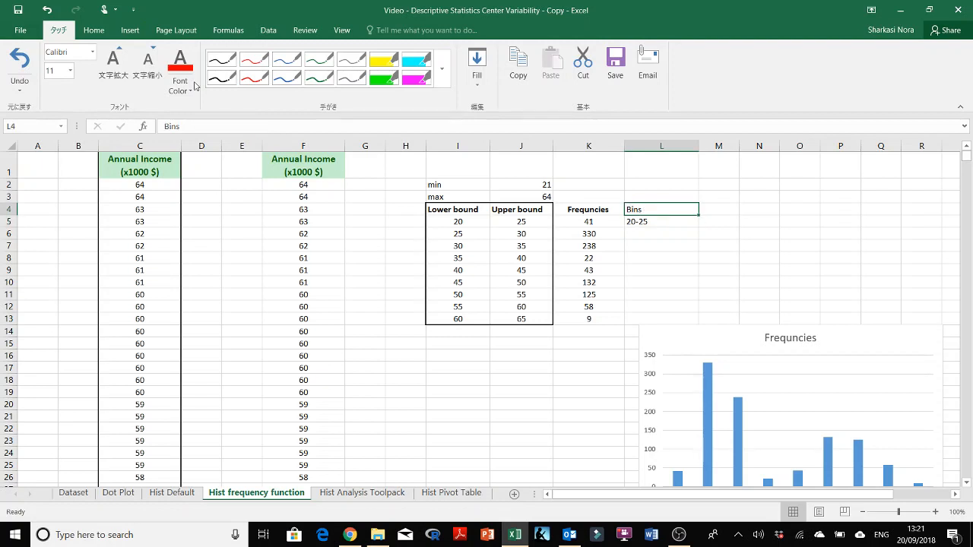
left_click(94, 30)
left_click(93, 88)
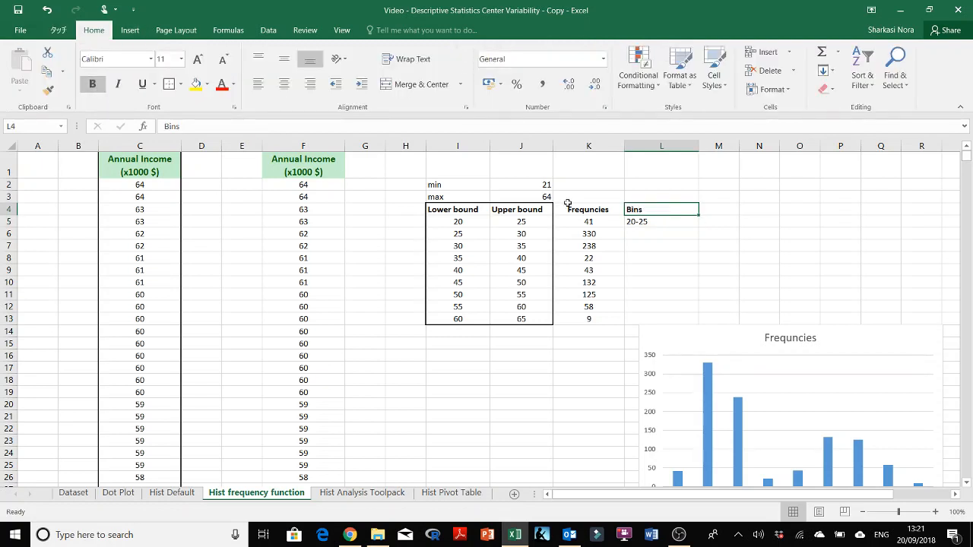
left_click(648, 221)
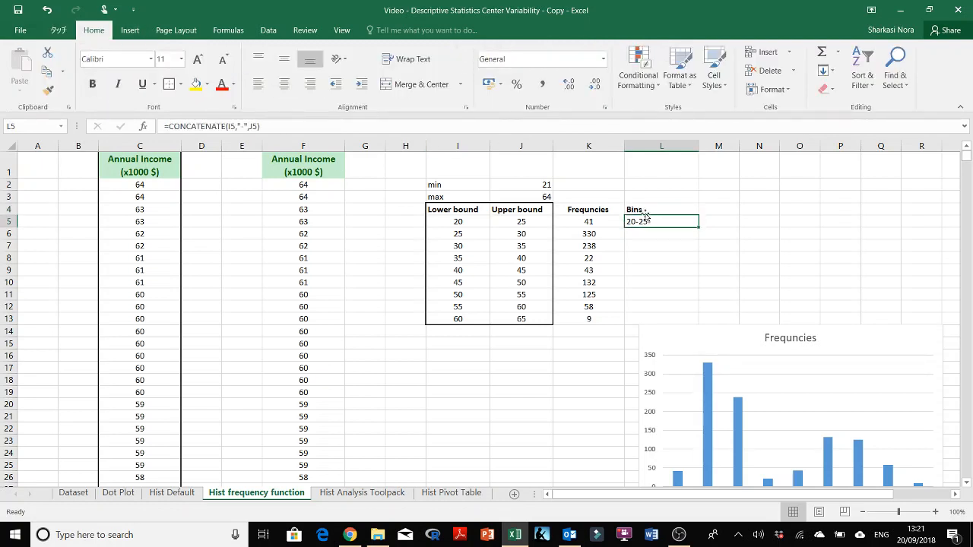
left_click_drag(646, 212, 650, 320)
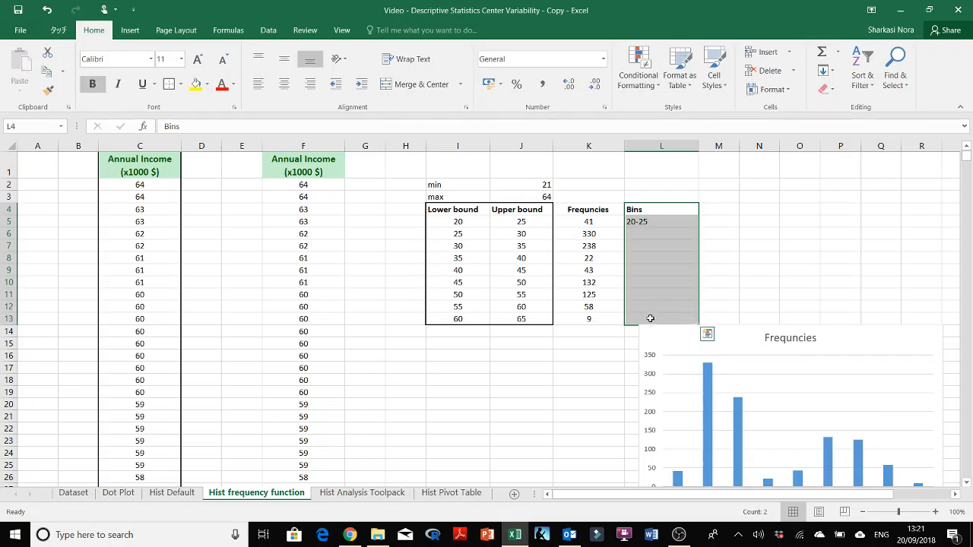
left_click(288, 89)
Step: Fill the bin label formula from L5 down to L13 and move the frequency chart away from it, over columns C to F
left_click(679, 227)
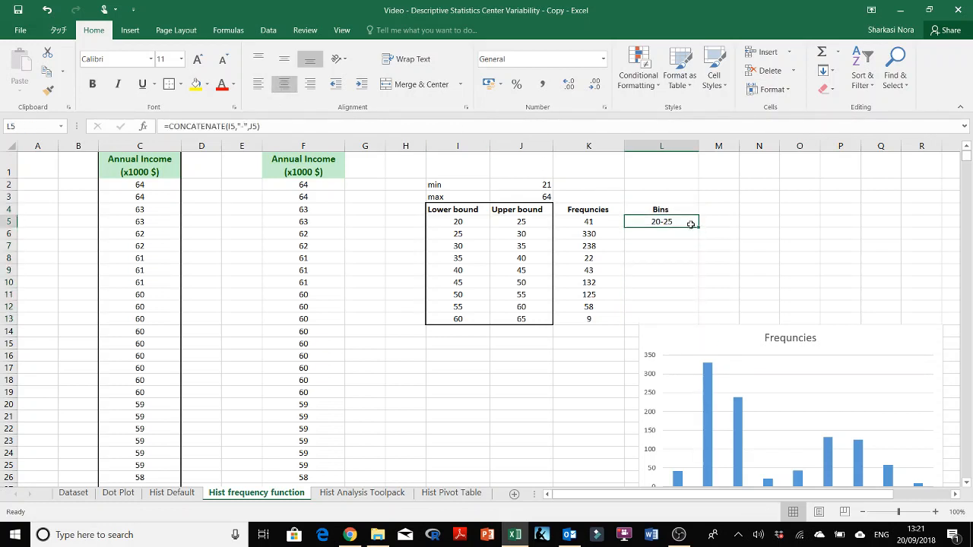
left_click_drag(699, 227, 697, 324)
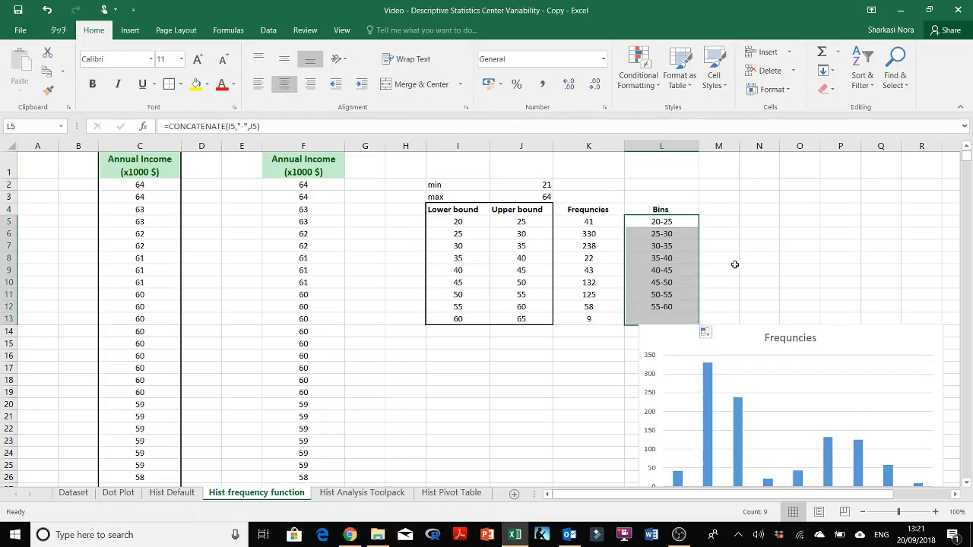
left_click_drag(764, 329, 223, 180)
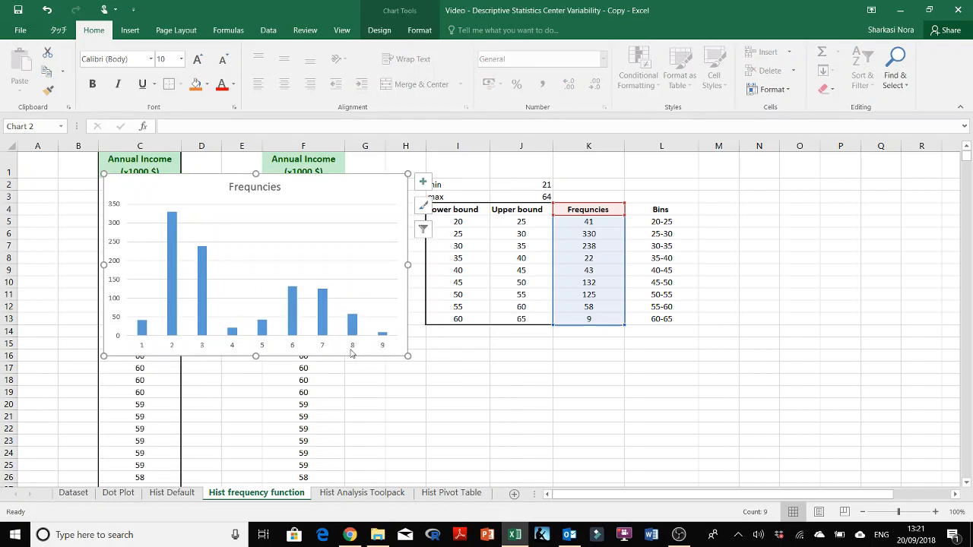
Step: Set the frequency chart's horizontal axis labels to the bin labels in L5:L13
left_click(378, 32)
left_click(658, 89)
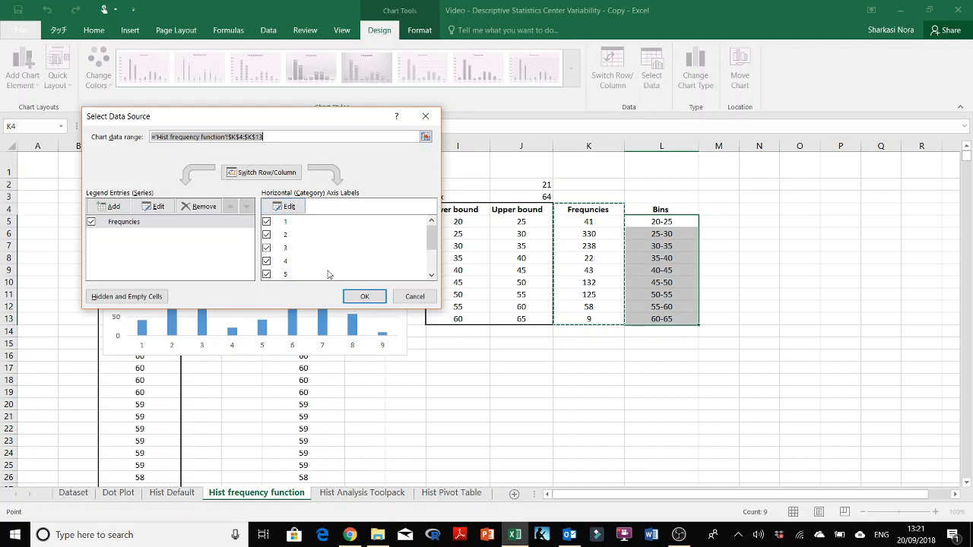
left_click(285, 206)
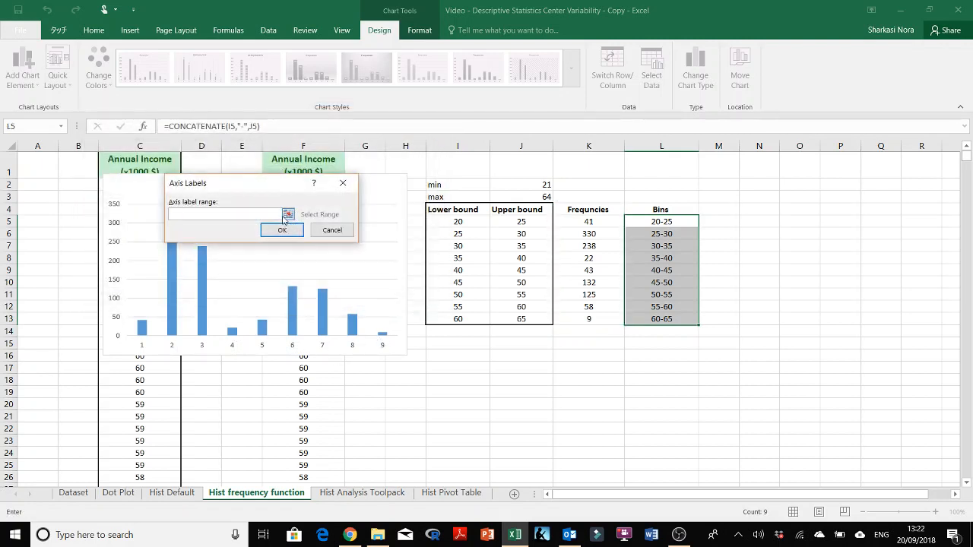
key("BackSpace")
left_click_drag(669, 216, 674, 318)
left_click(347, 205)
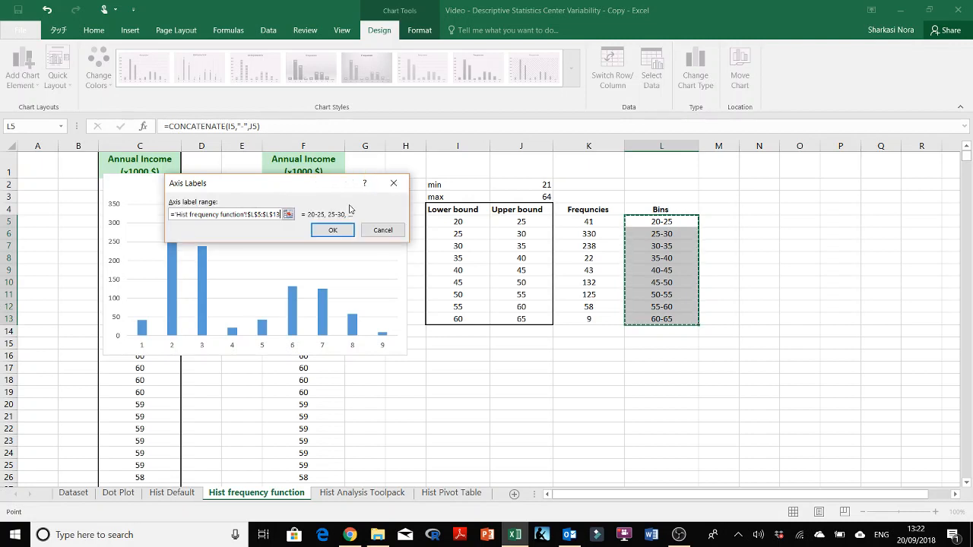
left_click(329, 230)
left_click(365, 296)
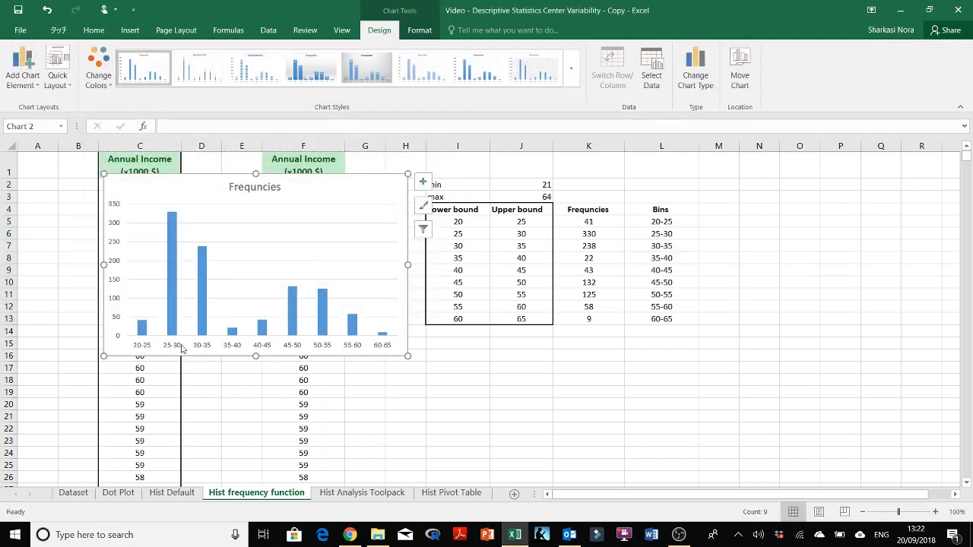
Step: Set the gap width of the frequency columns to 0% so the bars touch like a histogram
right_click(202, 322)
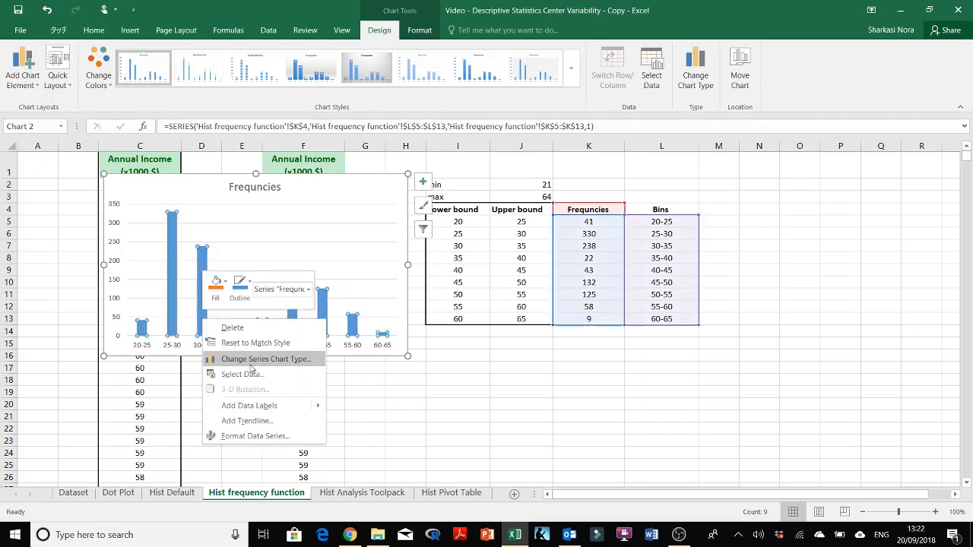
mouse_move(276, 406)
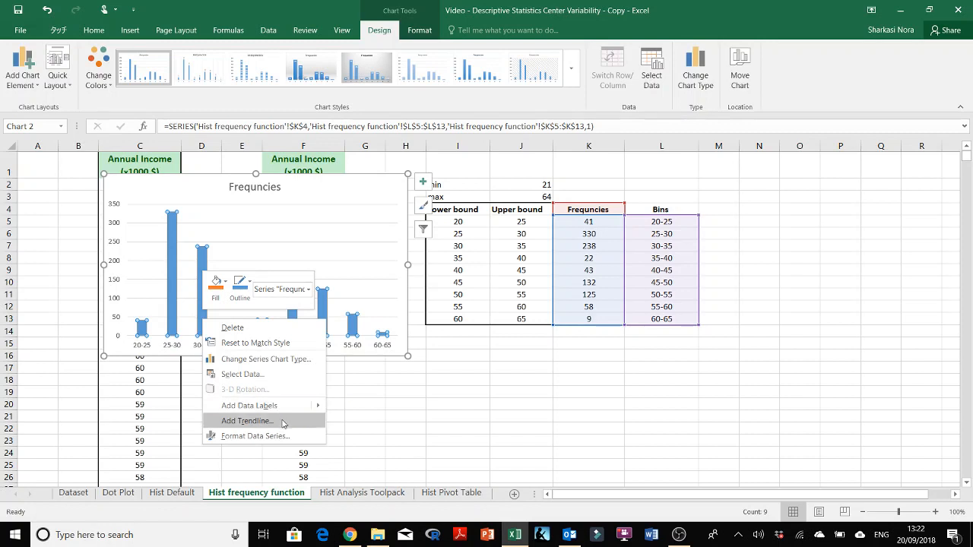
left_click(254, 437)
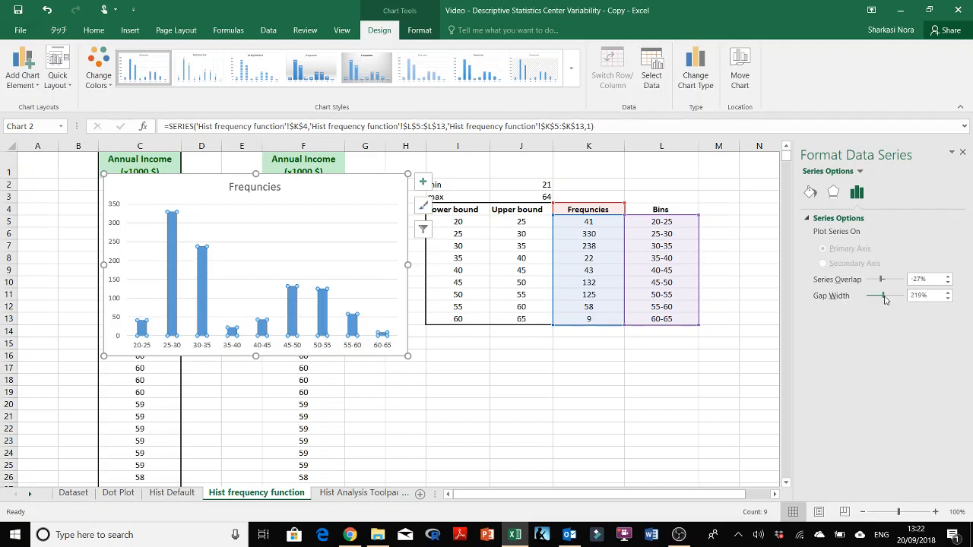
left_click_drag(883, 298, 861, 297)
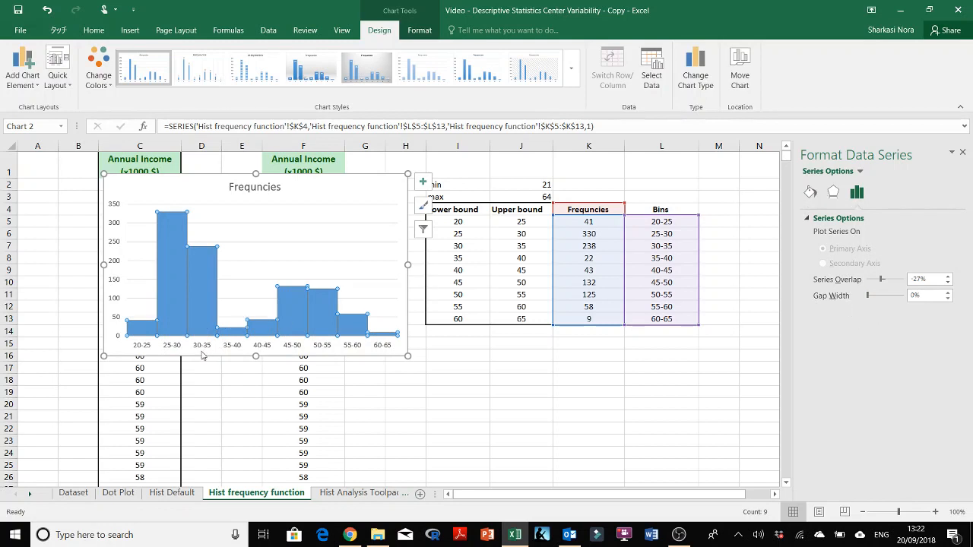
left_click(535, 404)
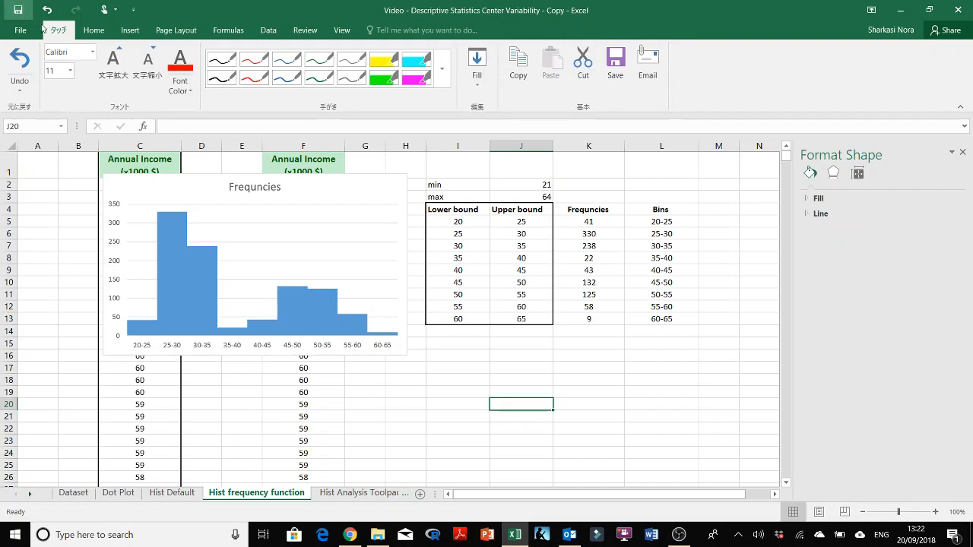
Step: Give the histogram columns a solid black border
left_click(202, 283)
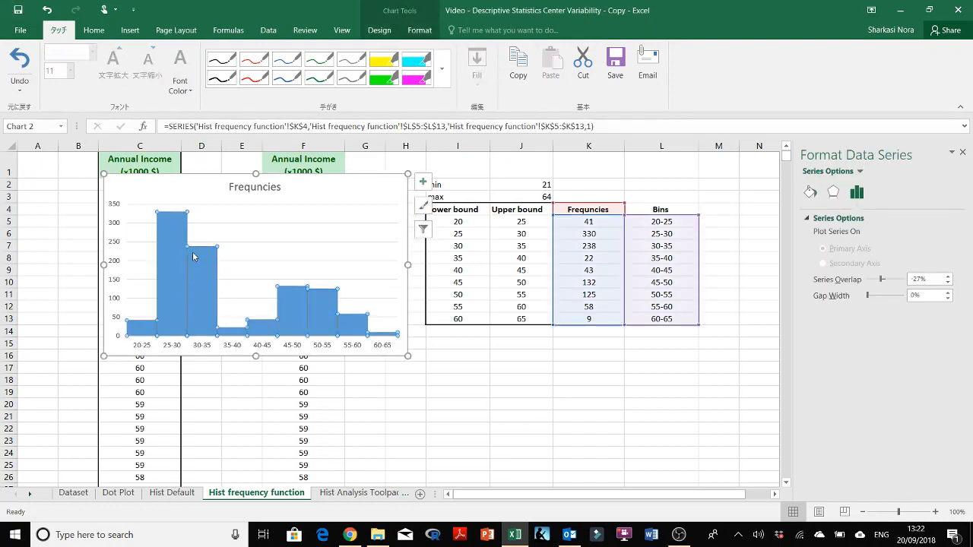
left_click(811, 195)
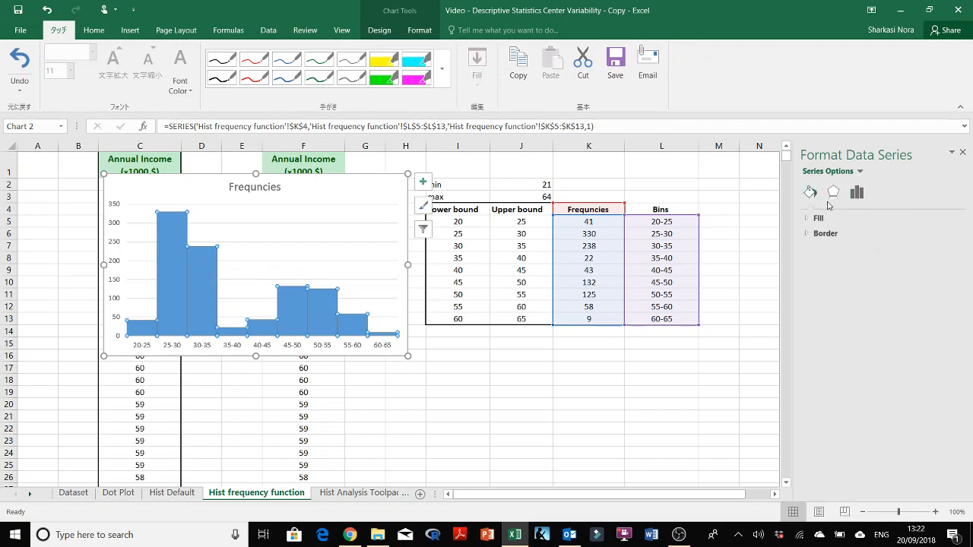
left_click(825, 234)
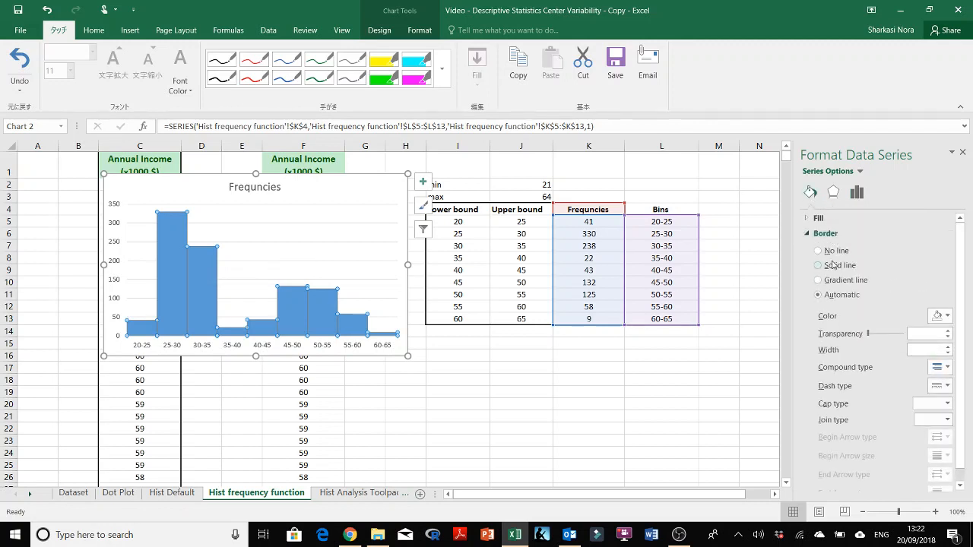
left_click(946, 316)
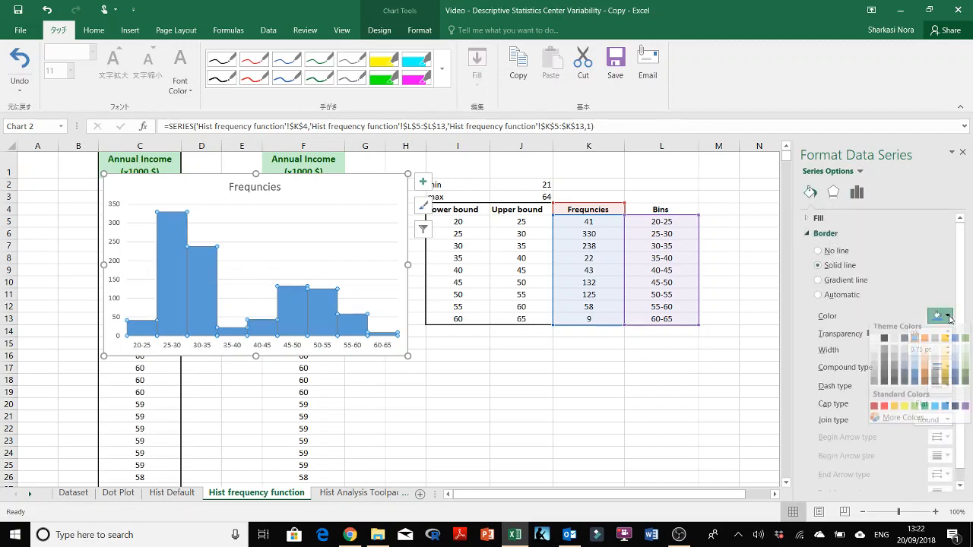
left_click(883, 345)
left_click(412, 438)
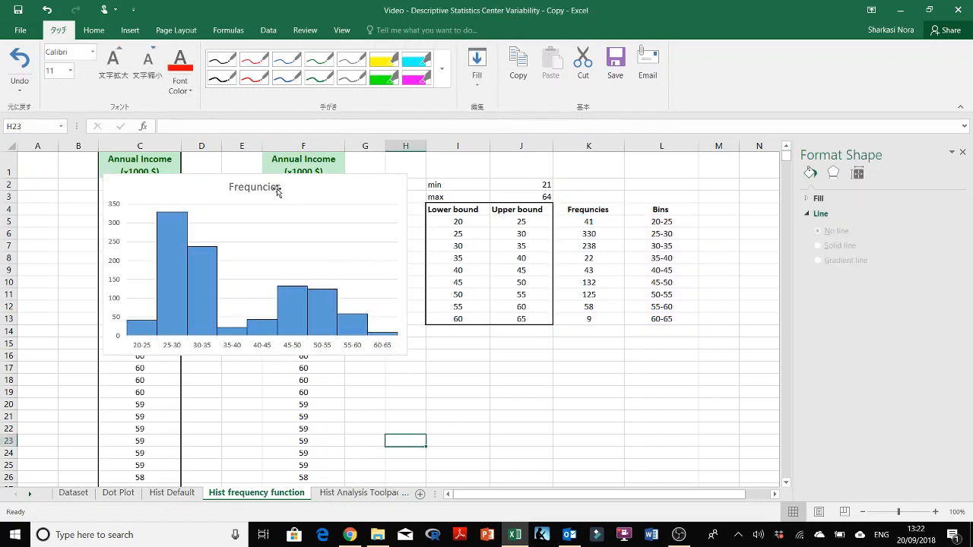
Step: Change the chart title to "Annual Income (x1000$)" and move the chart off the income columns, below row 8 across columns H to L
left_click(253, 187)
double_click(253, 187)
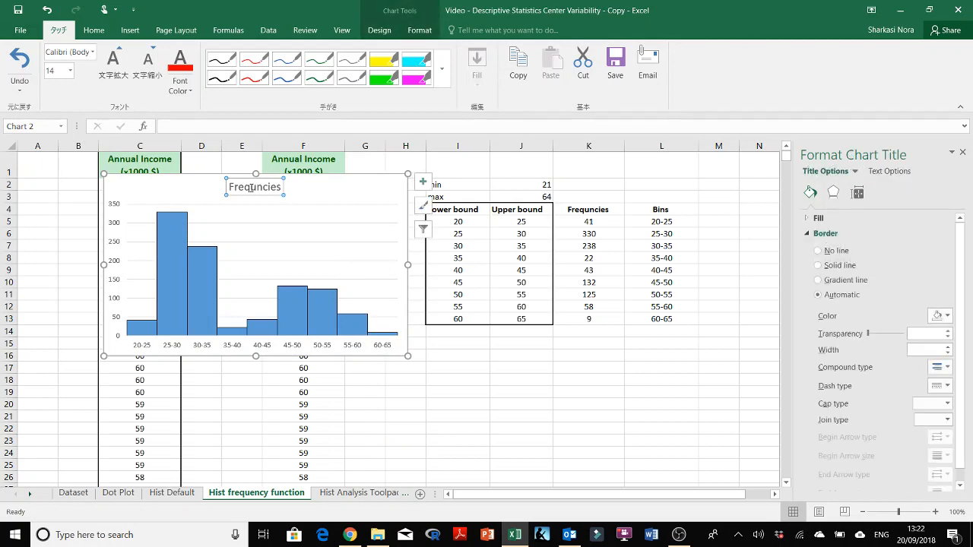
type("A")
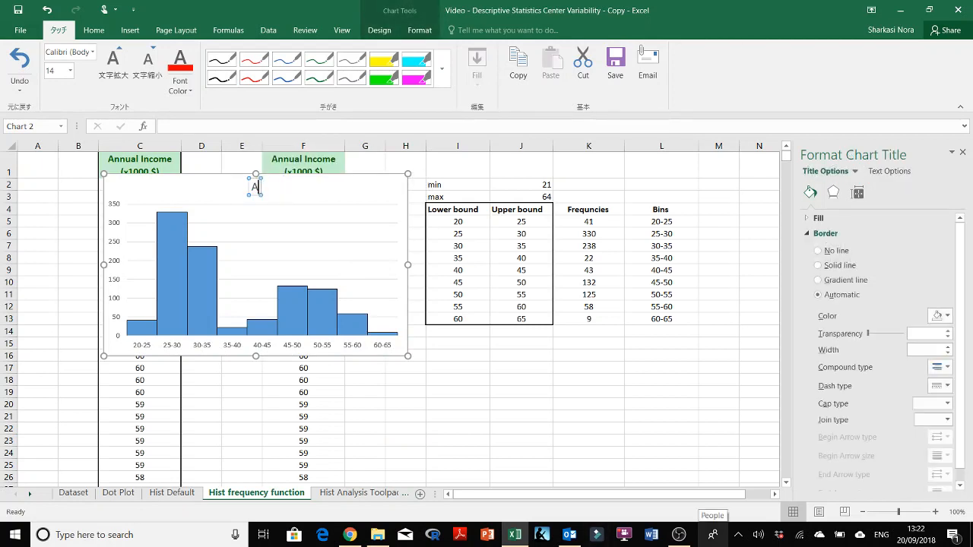
type("nnual In")
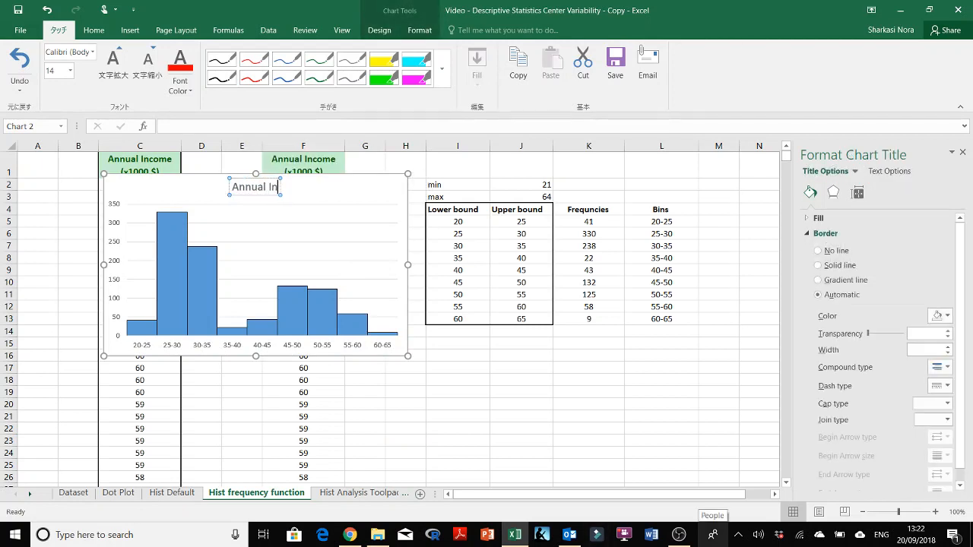
type("come (x")
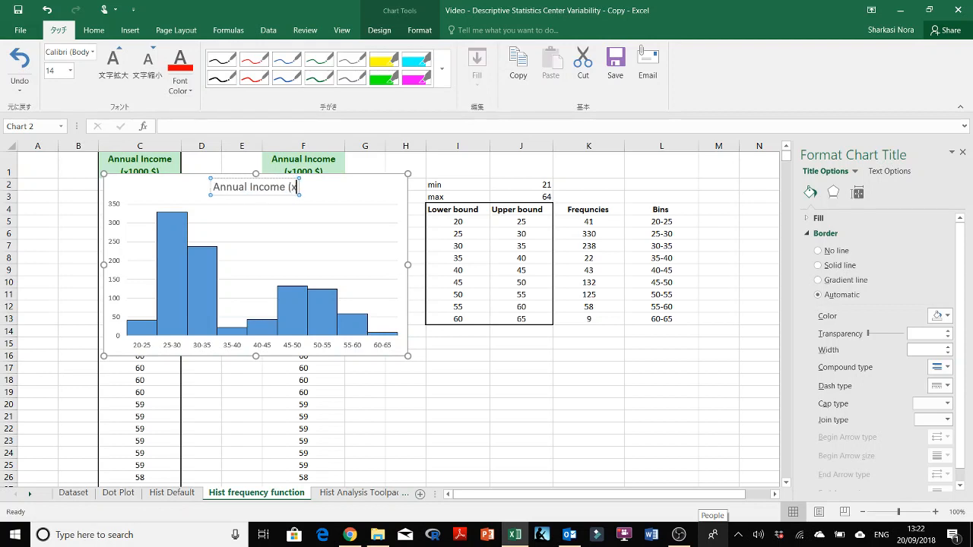
type("1000")
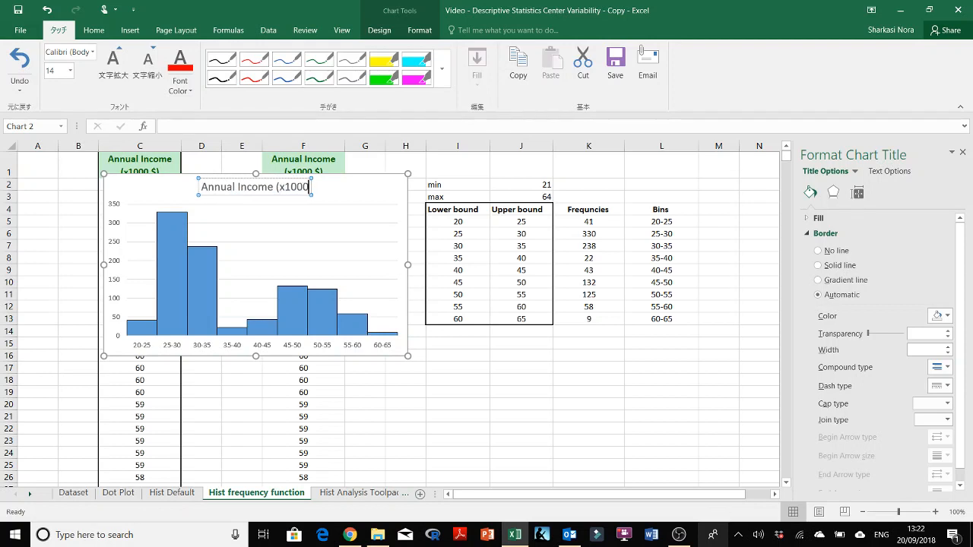
type("$)")
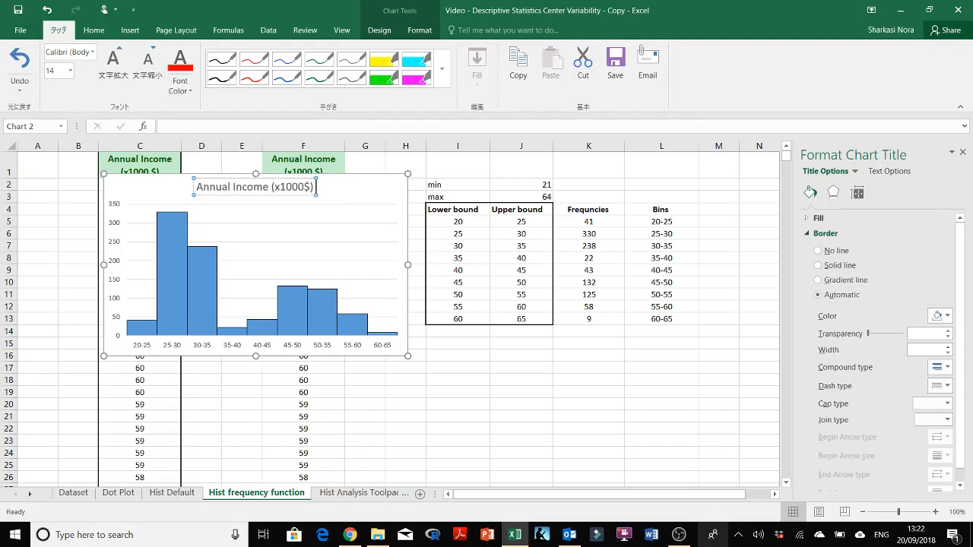
left_click(514, 406)
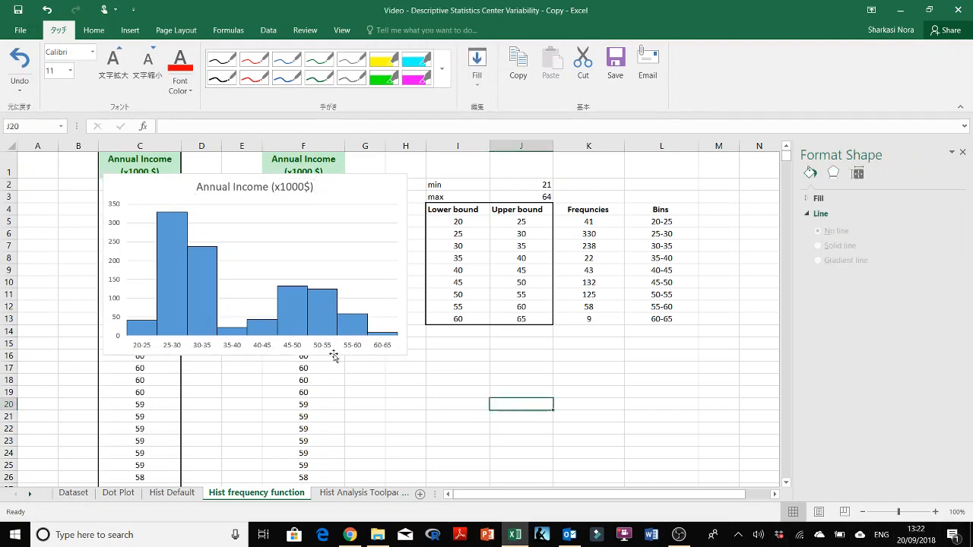
mouse_move(333, 357)
left_mouse_down()
mouse_move(527, 401)
mouse_move(639, 448)
left_mouse_up()
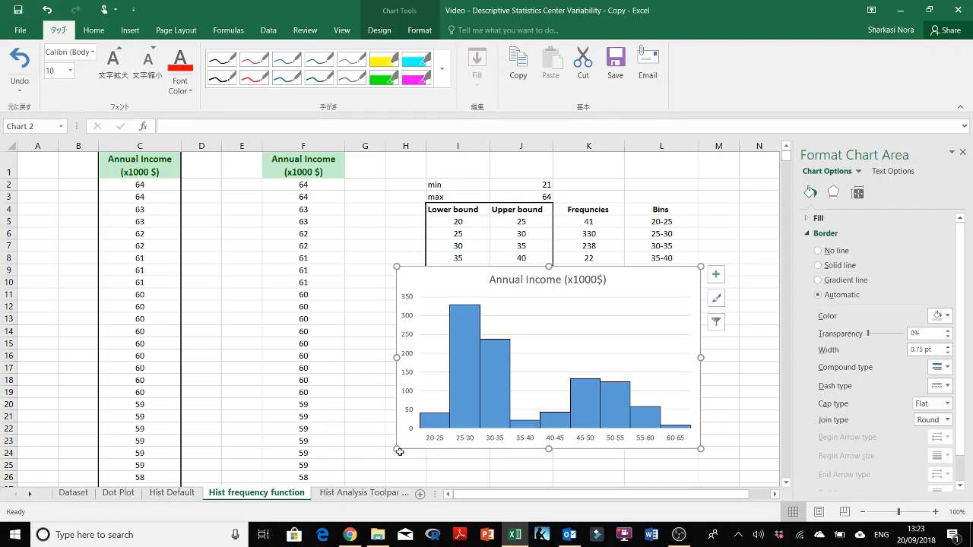
Step: Copy the Annual Income column F from the Hist frequency function sheet into column D of the Hist Analysis Toolpack sheet
left_click_drag(437, 493, 589, 496)
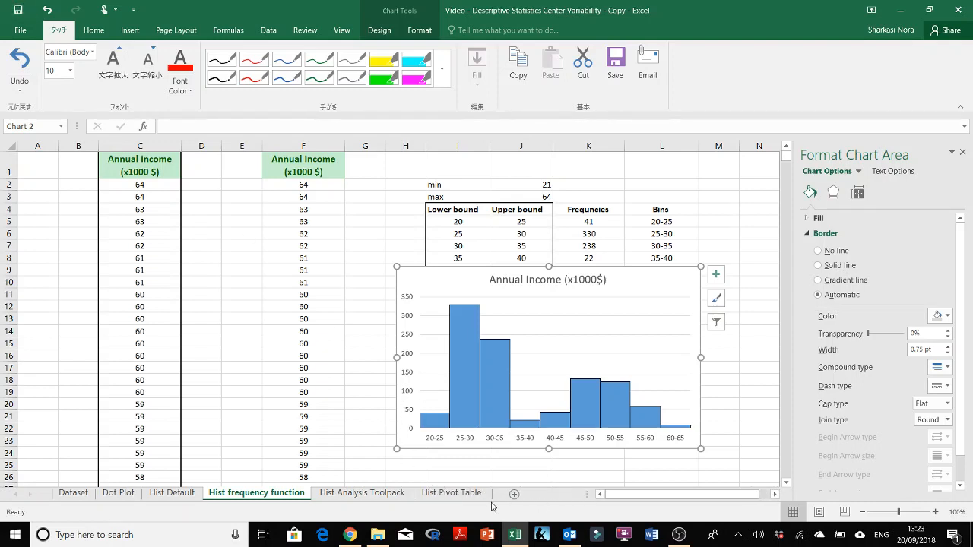
left_click(372, 493)
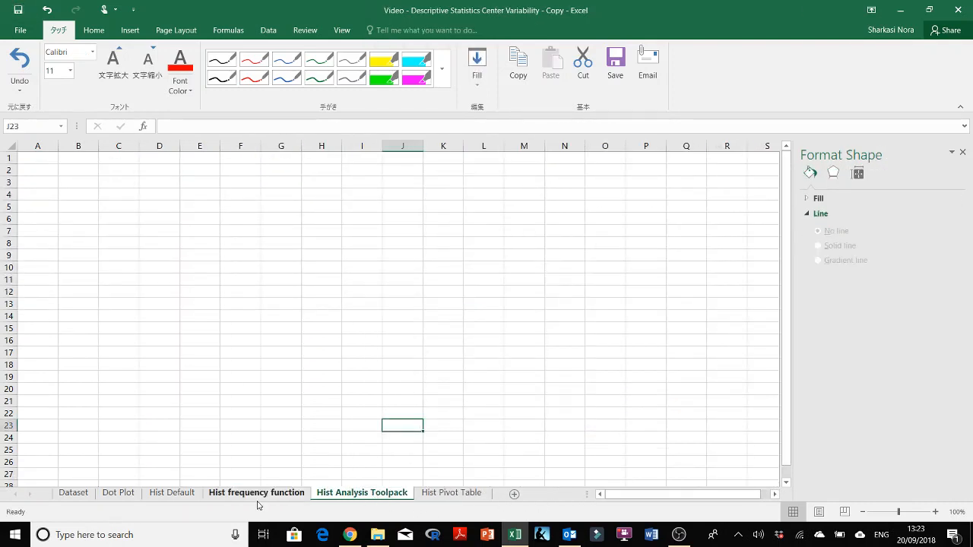
left_click(256, 494)
left_click(303, 145)
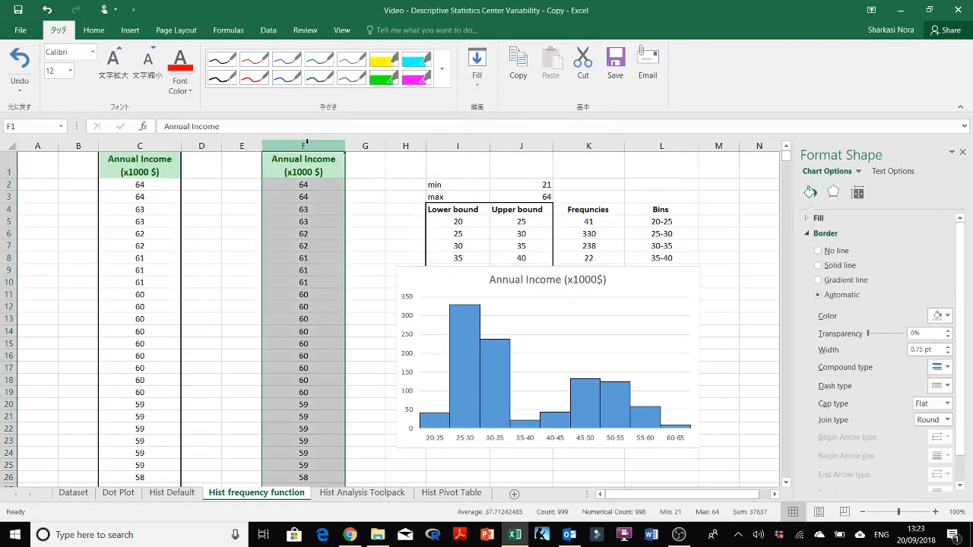
key("ctrl+c")
left_click(344, 495)
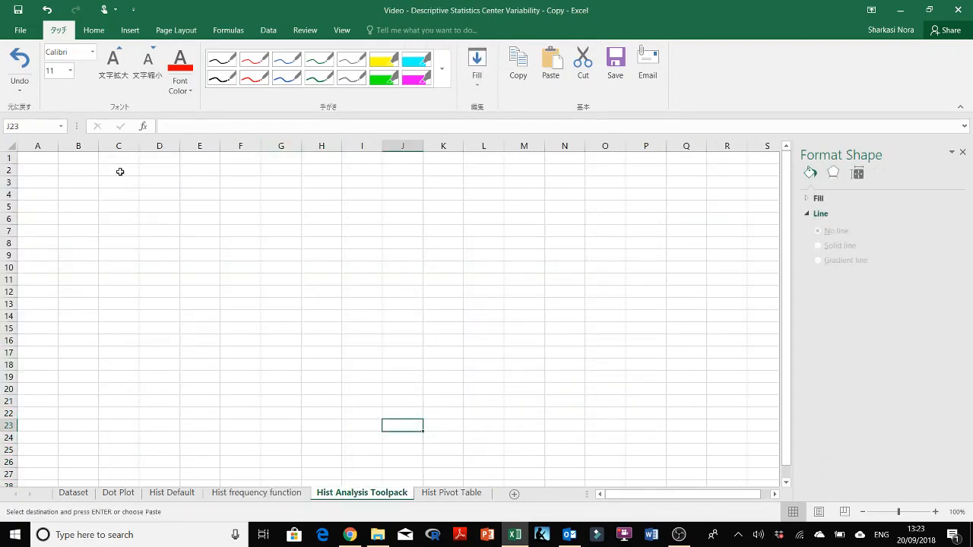
left_click(158, 141)
key("ctrl+v")
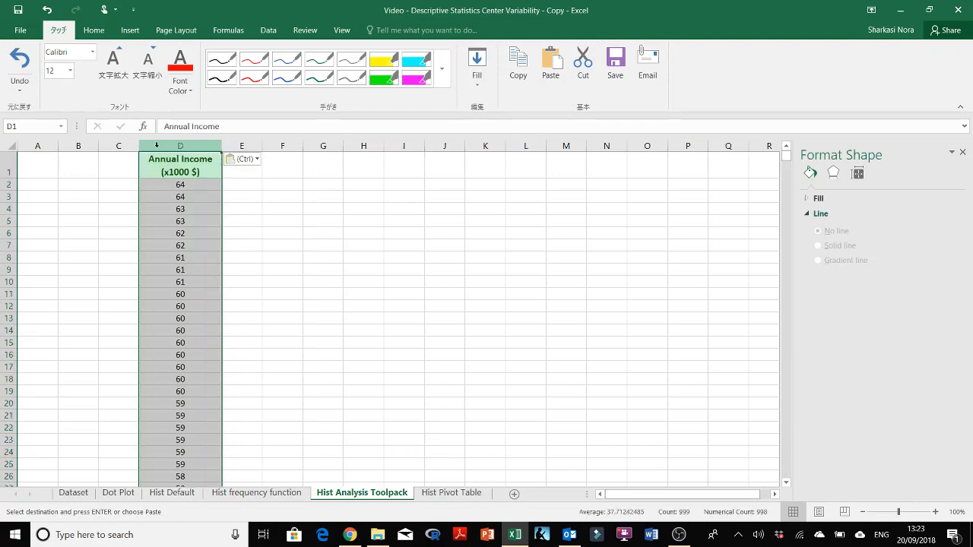
Step: Check in the Excel add-ins list that the Analysis ToolPak add-in is enabled
left_click(236, 220)
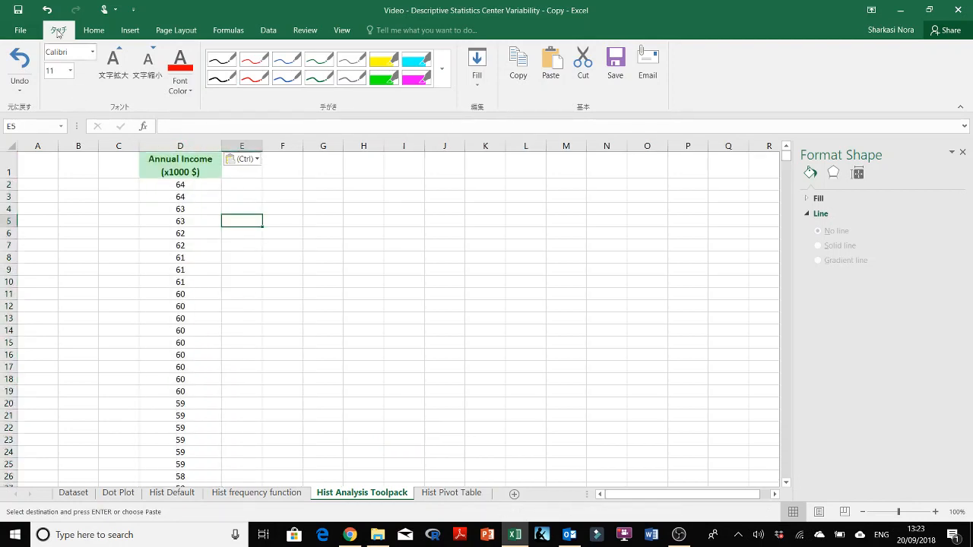
key("Escape")
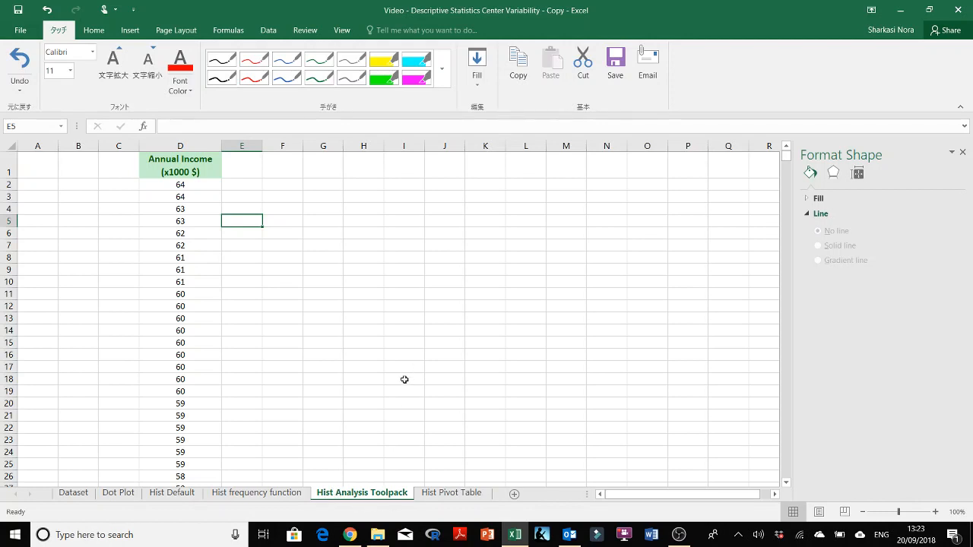
left_click(267, 30)
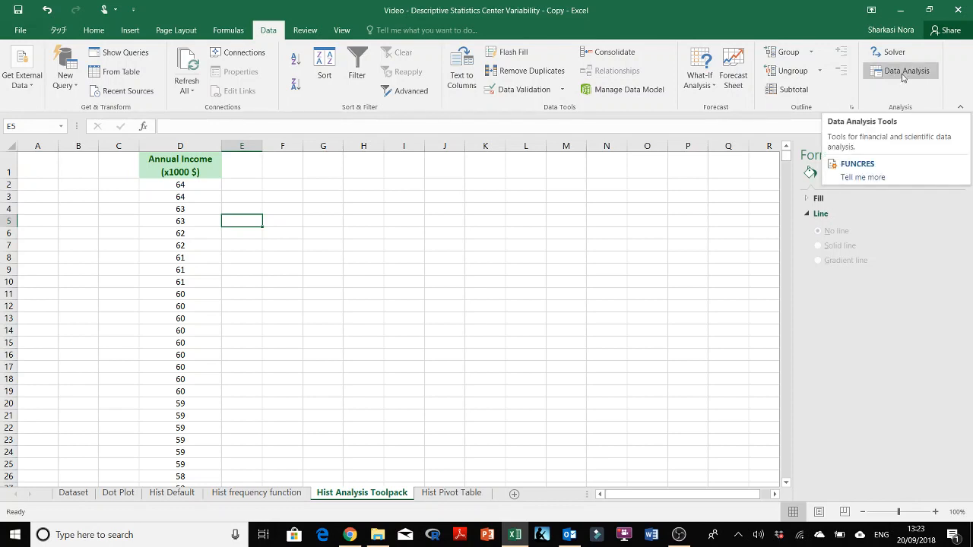
left_click(264, 271)
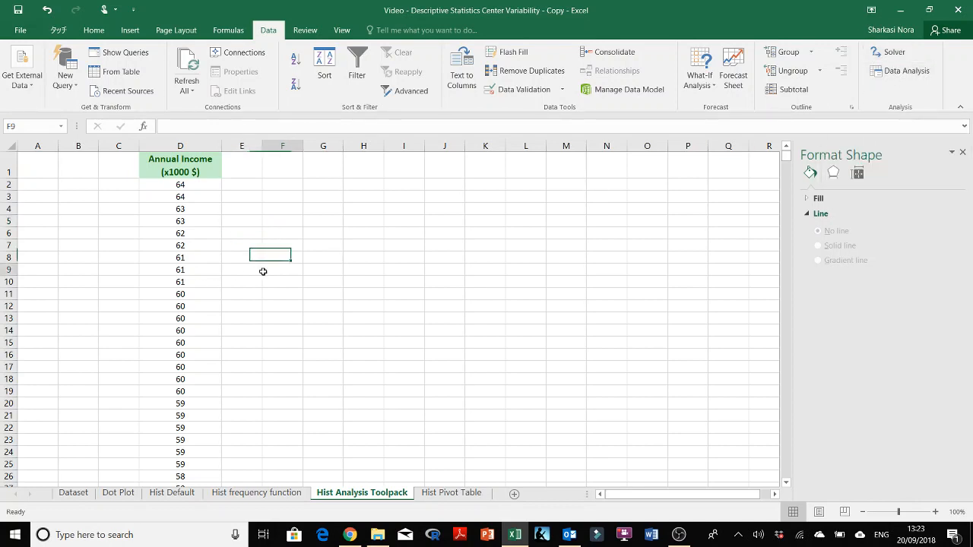
left_click(20, 31)
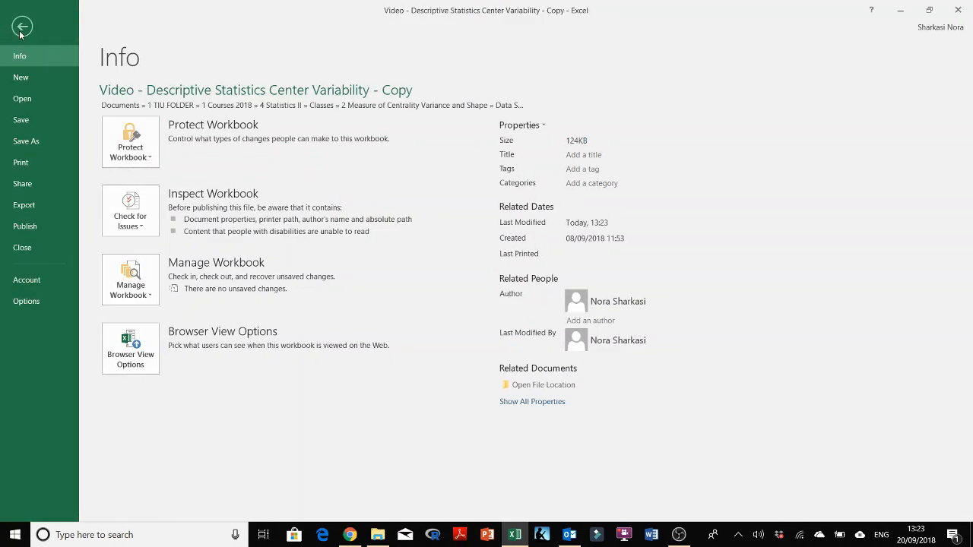
left_click(41, 303)
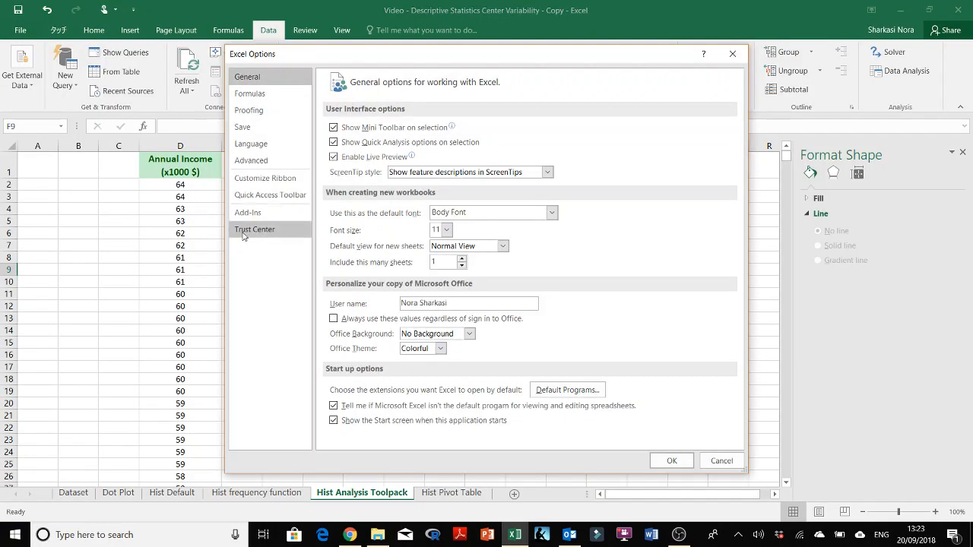
left_click(247, 213)
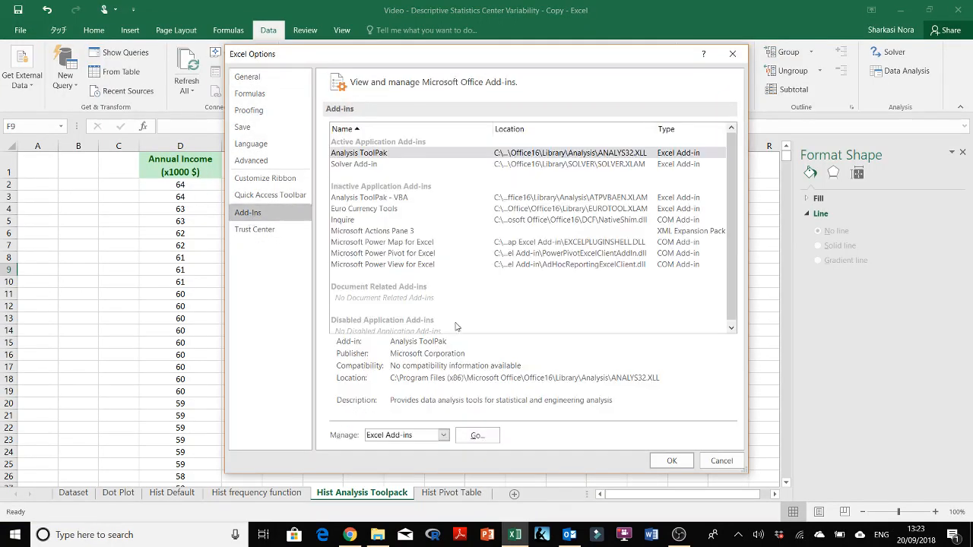
left_click(477, 435)
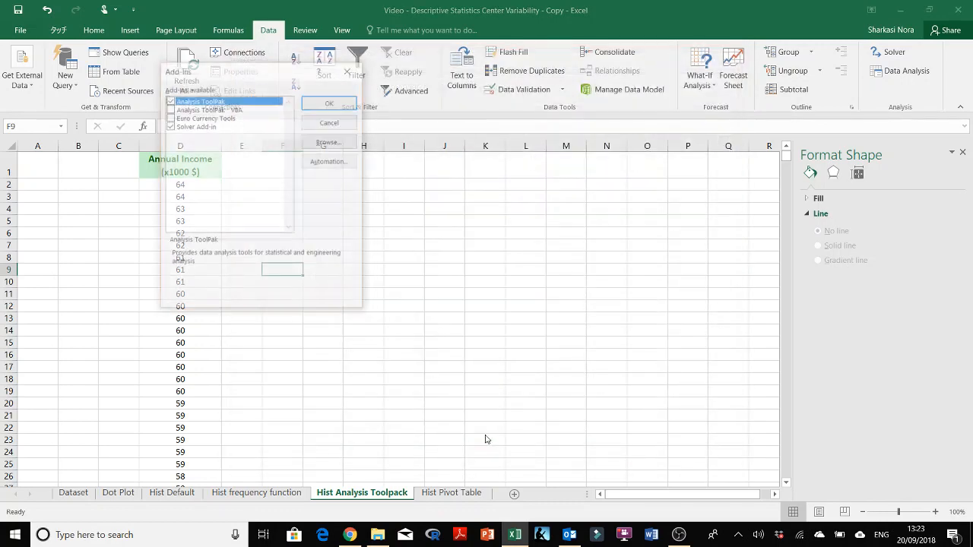
left_click(169, 100)
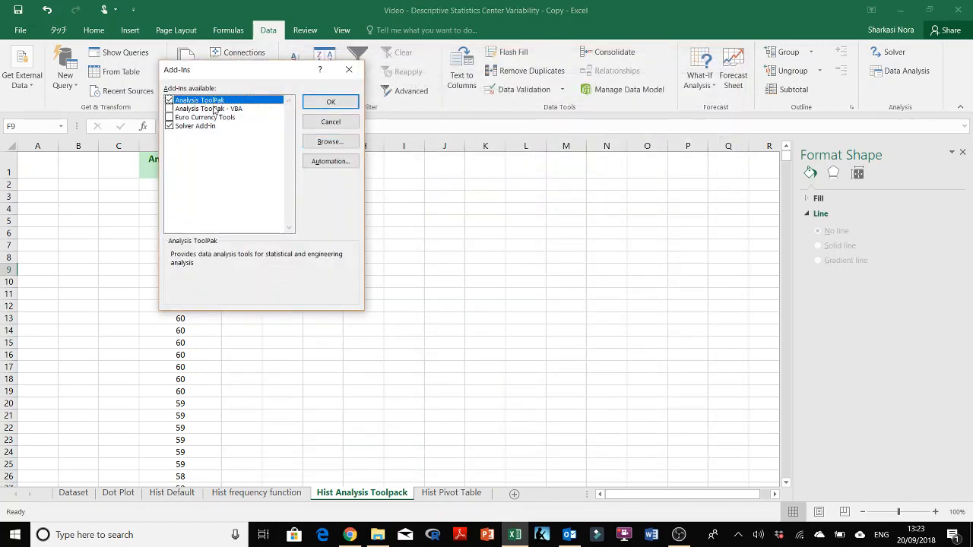
left_click(353, 103)
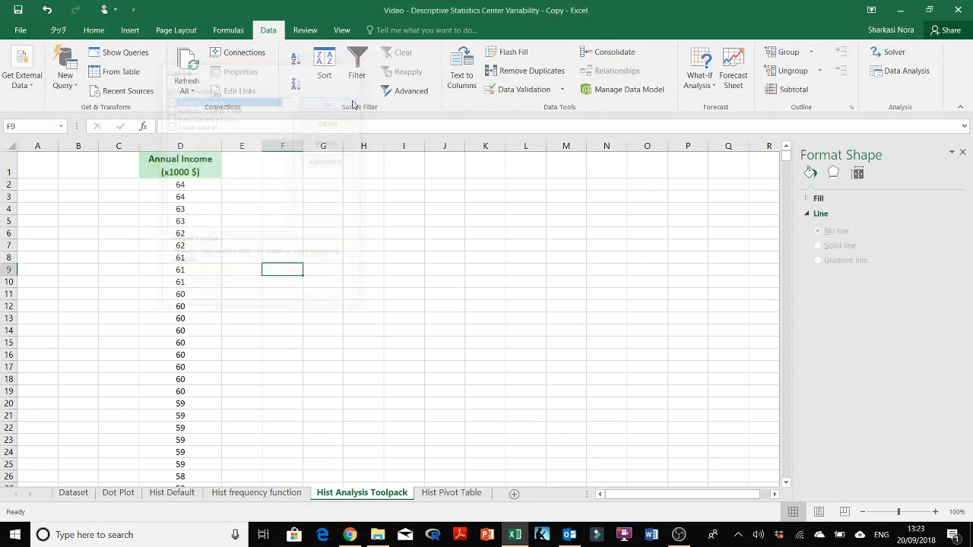
Step: Rename the Hist Analysis Toolpack sheet as "Hist Analysis Toolpak"
double_click(404, 493)
left_click(404, 493)
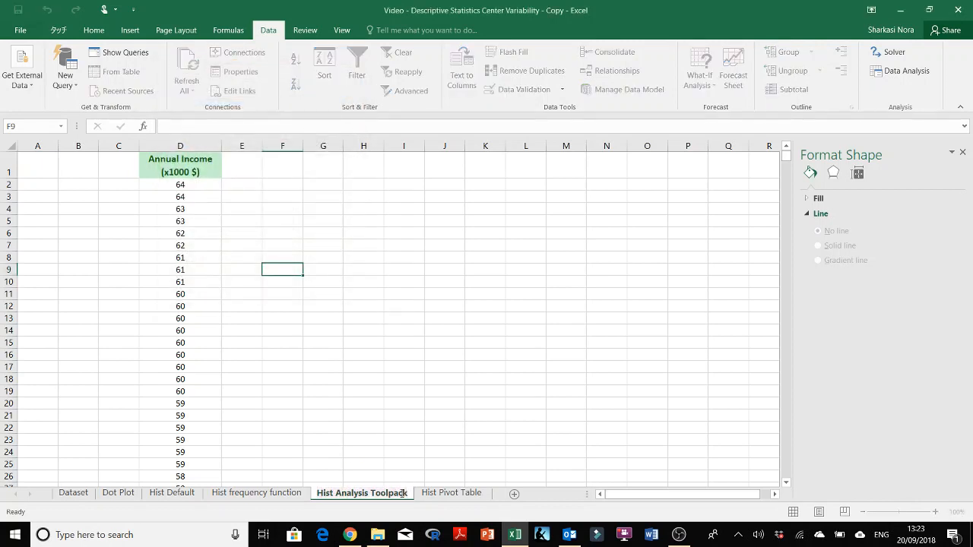
key("BackSpace")
left_click(441, 455)
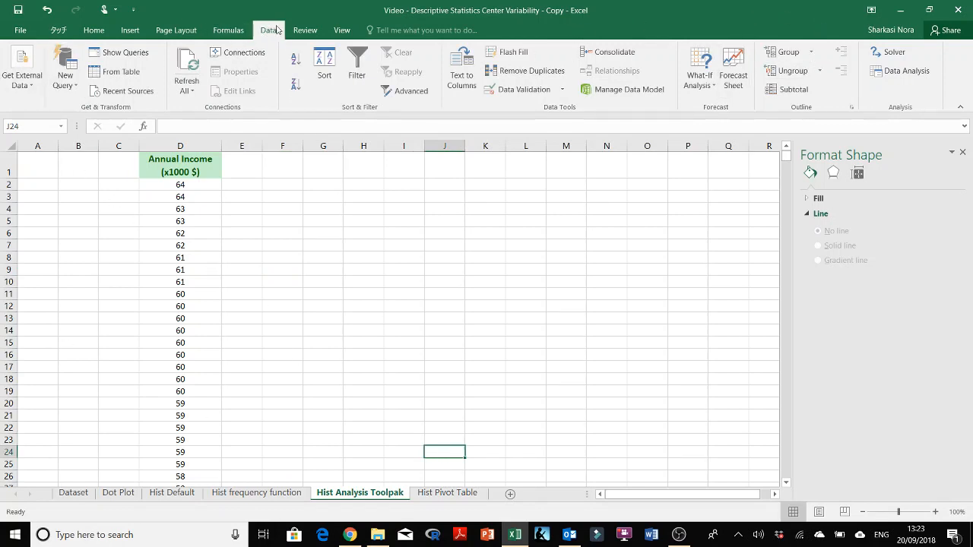
Step: Start the Histogram tool from Data Analysis and turn on Labels for its input
left_click(906, 71)
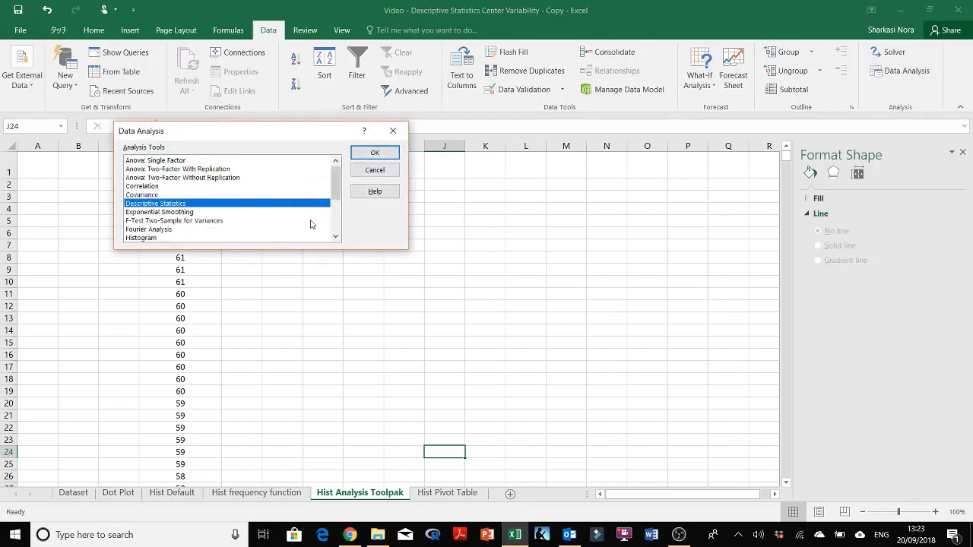
left_click(170, 238)
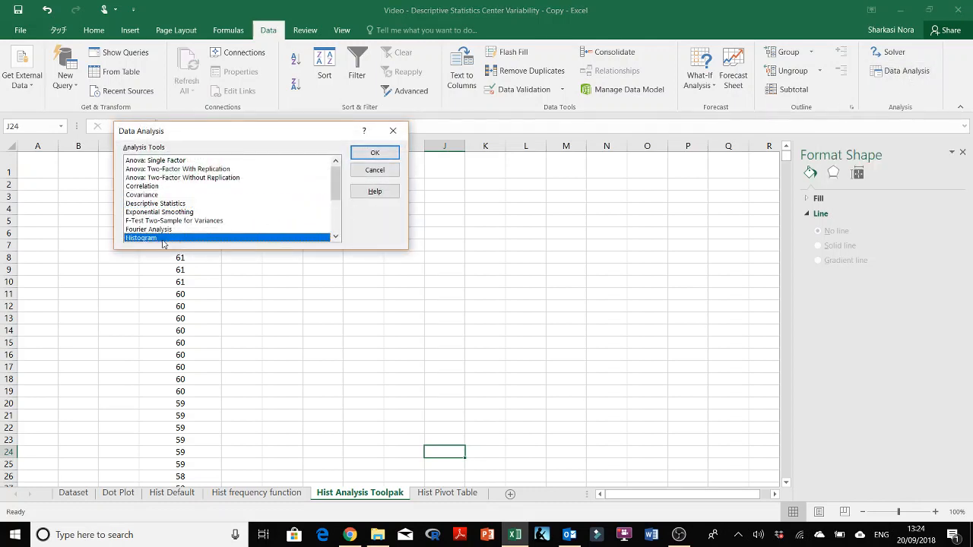
left_click(380, 155)
left_click_drag(289, 104, 680, 127)
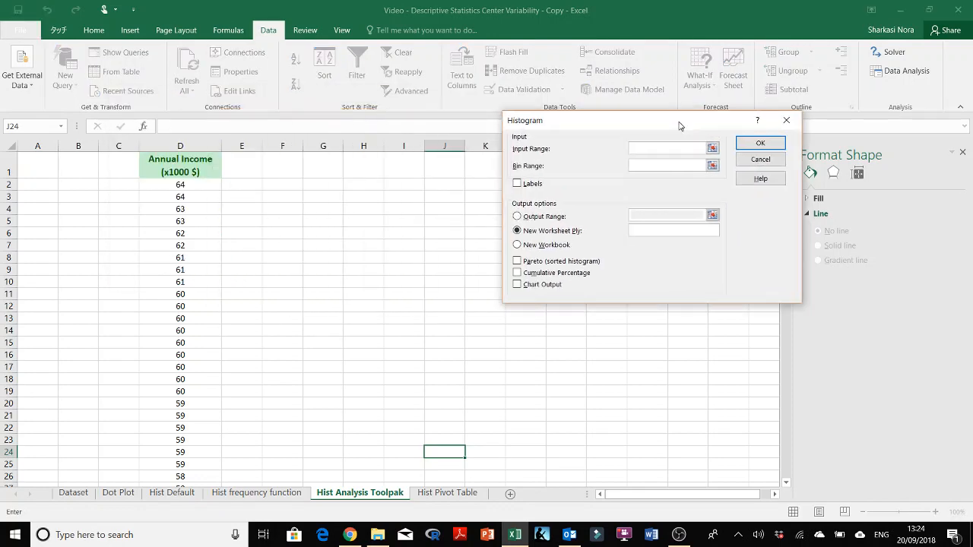
left_click(712, 148)
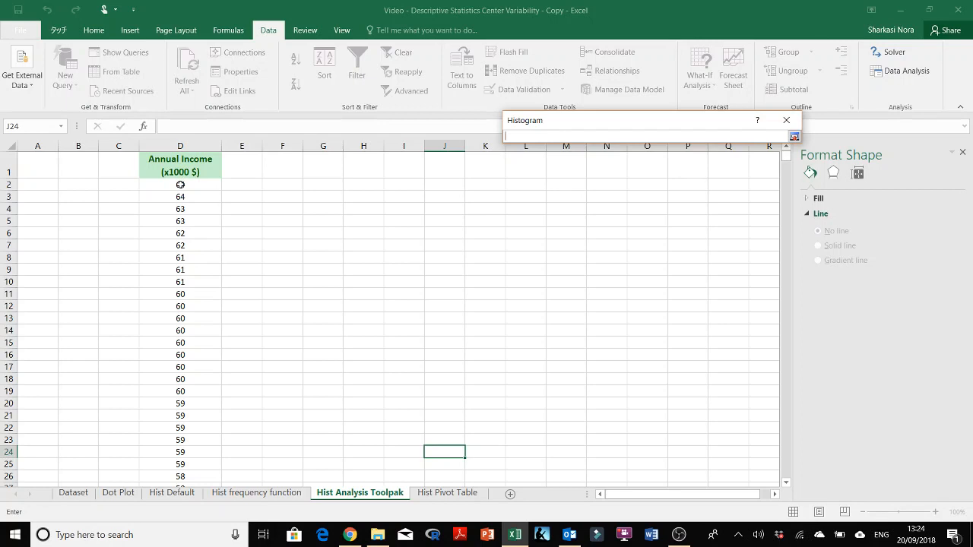
left_click(786, 119)
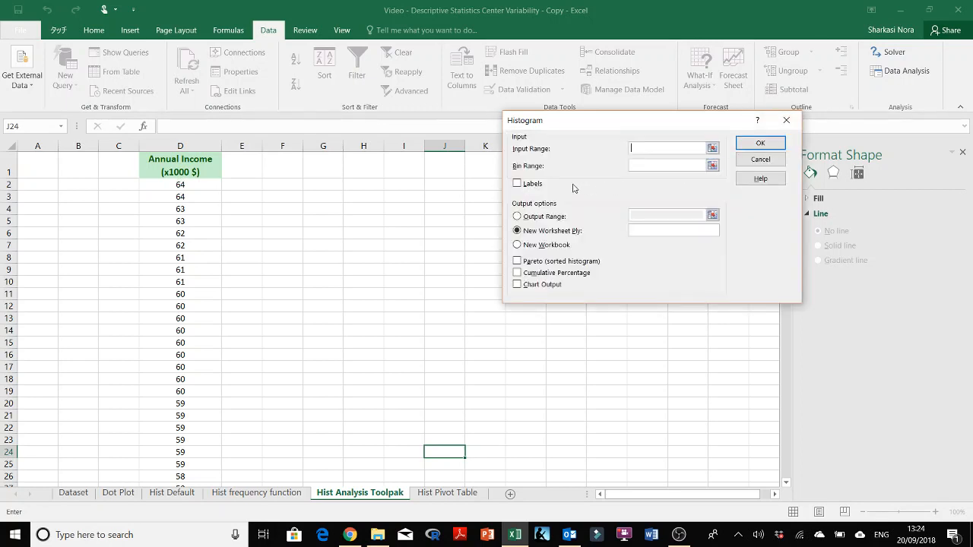
left_click(517, 183)
Step: Set the histogram's input range to the Annual Income data with its header, D1:D999
left_click(712, 148)
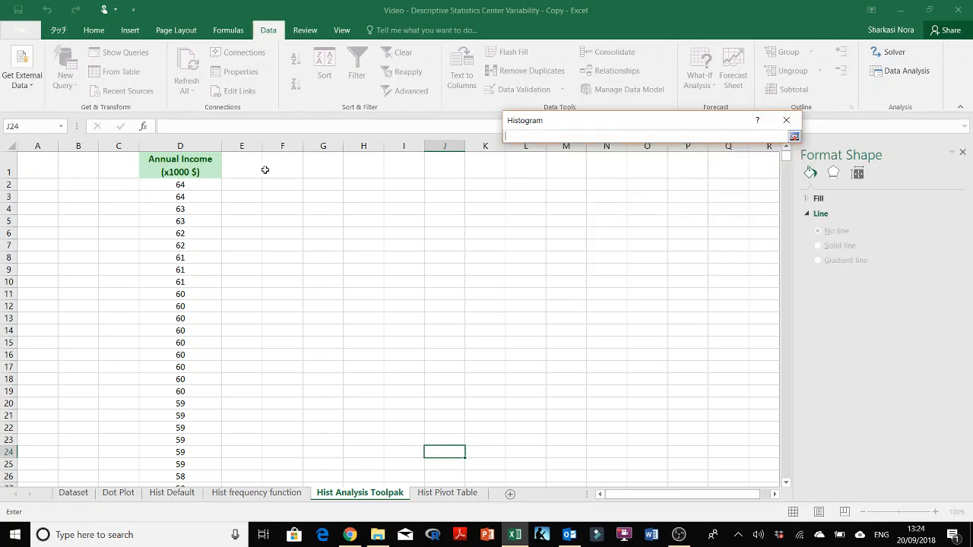
left_click(794, 136)
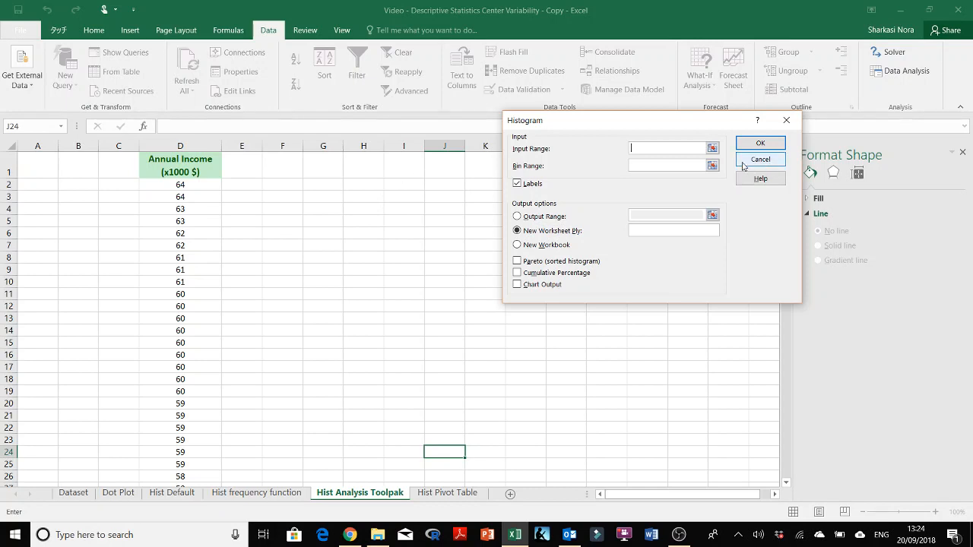
left_click(712, 148)
left_click(200, 189)
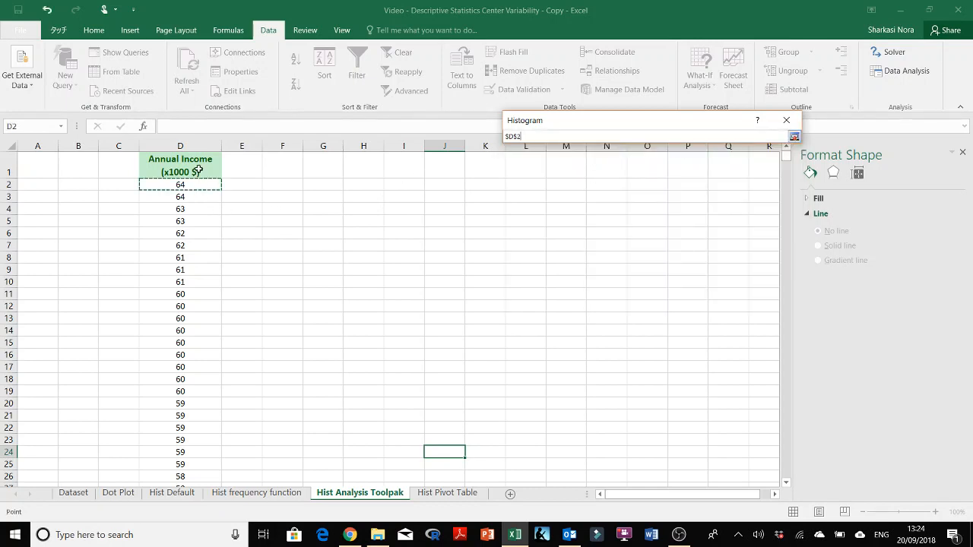
left_click(198, 165)
key("ctrl+shift+Down")
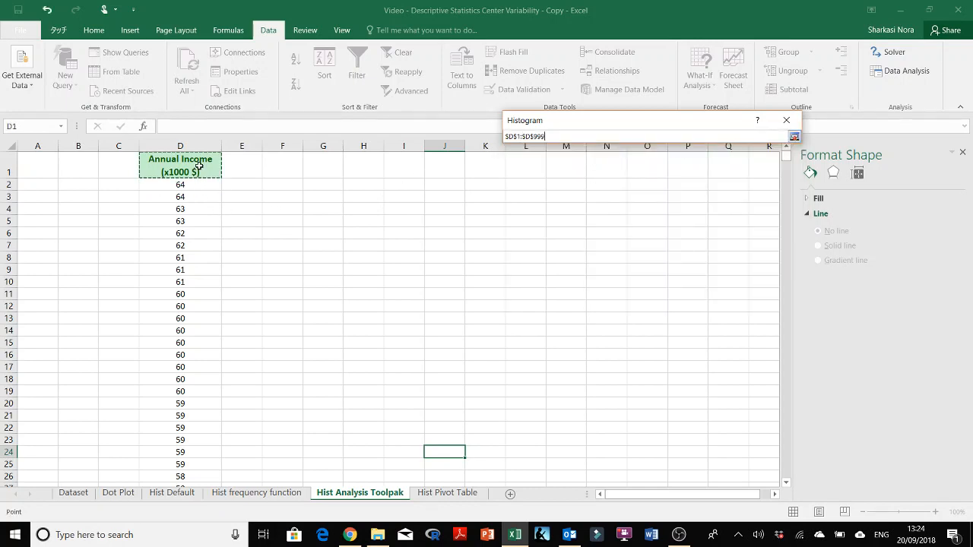
left_click(795, 137)
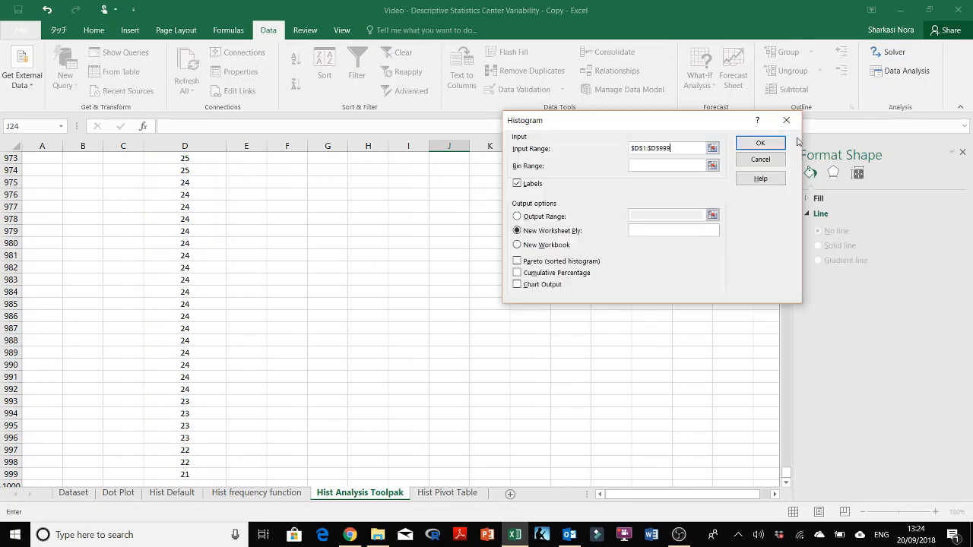
Step: Set the histogram's bin range to the Upper bound cells J4:J12 on the Hist frequency function sheet
left_click(711, 166)
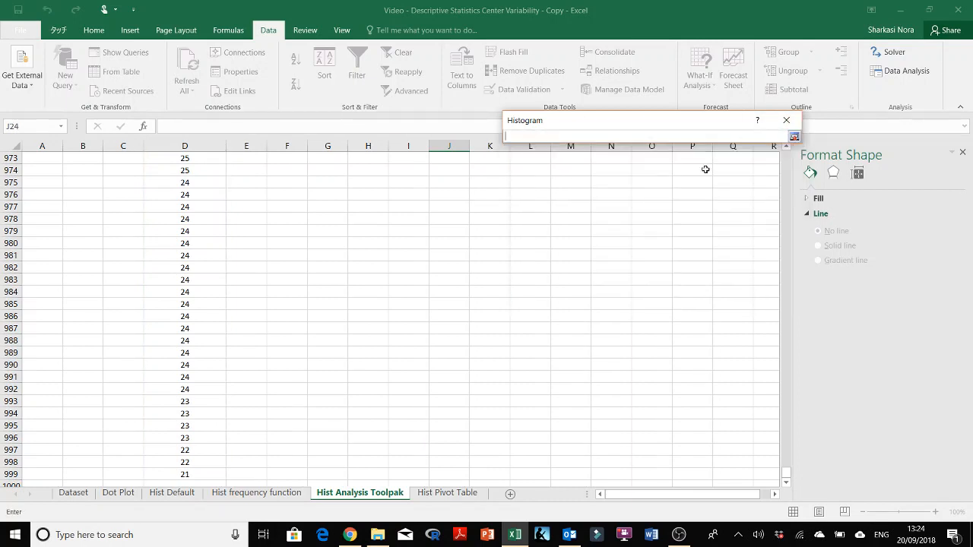
left_click(270, 493)
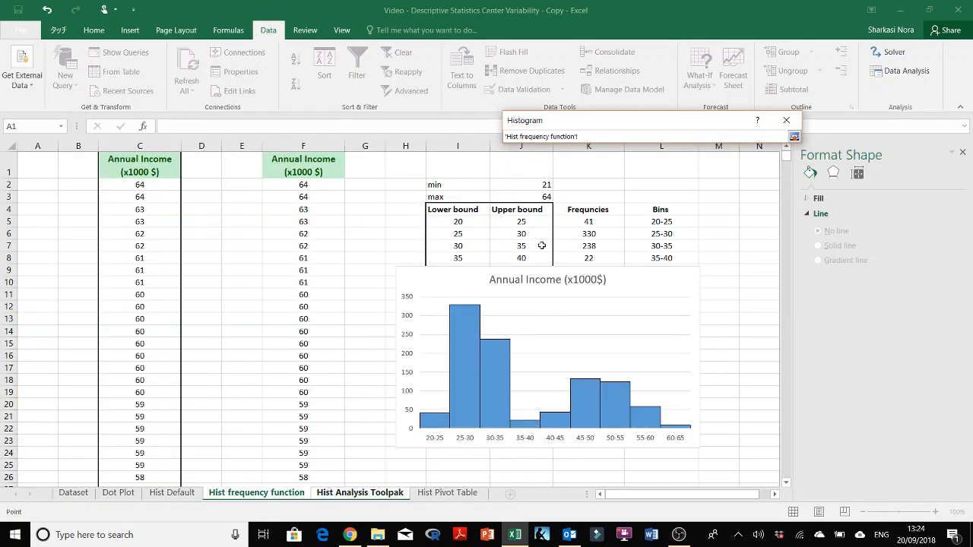
left_click_drag(558, 272, 521, 369)
left_click_drag(520, 212, 520, 307)
left_click(793, 138)
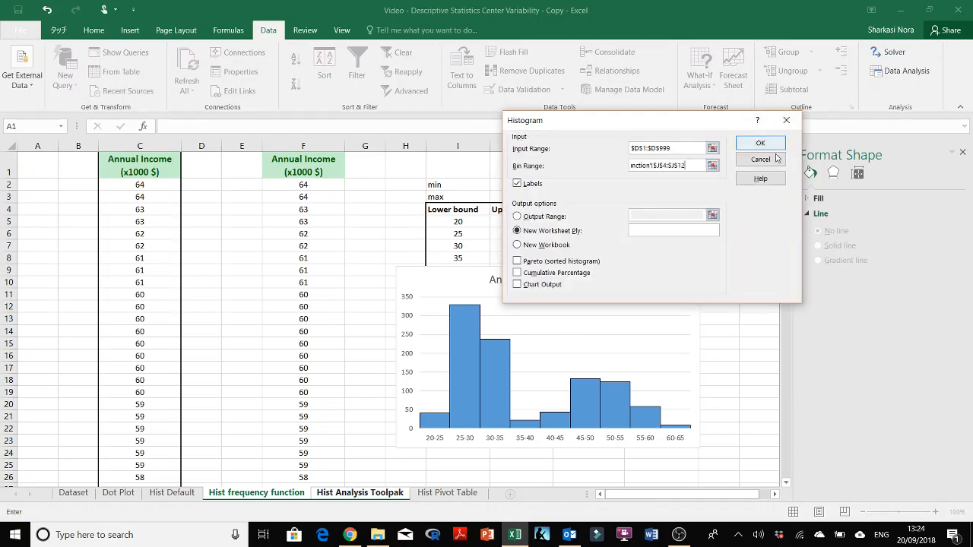
Step: Send the output to range G3:O19 of the Hist Analysis Toolpak sheet, include Chart Output, and generate the histogram
left_click(554, 221)
left_click(712, 215)
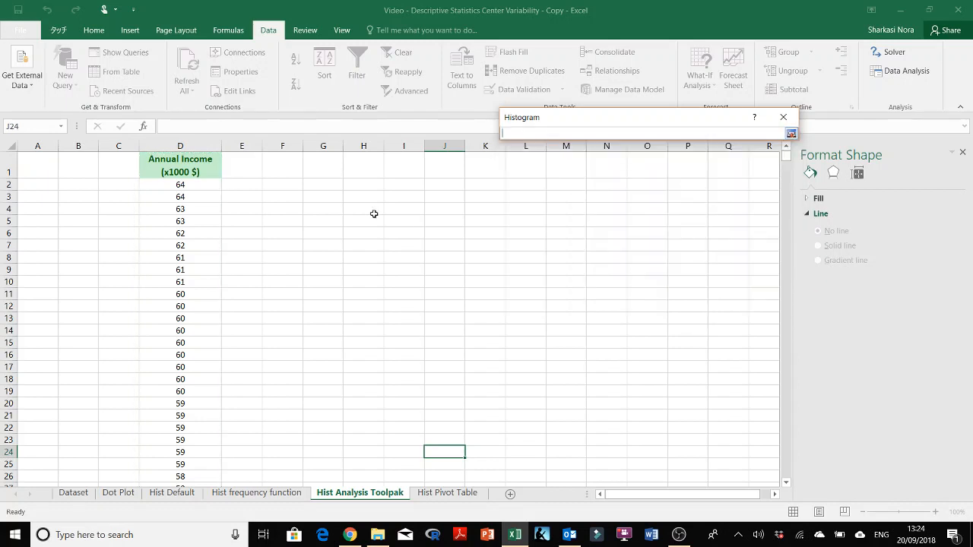
left_click_drag(344, 202, 667, 395)
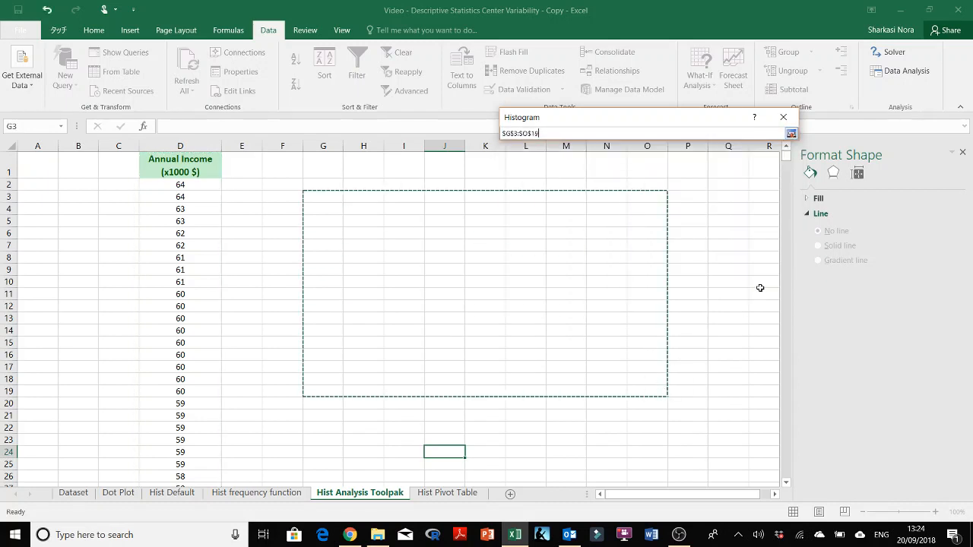
left_click(791, 135)
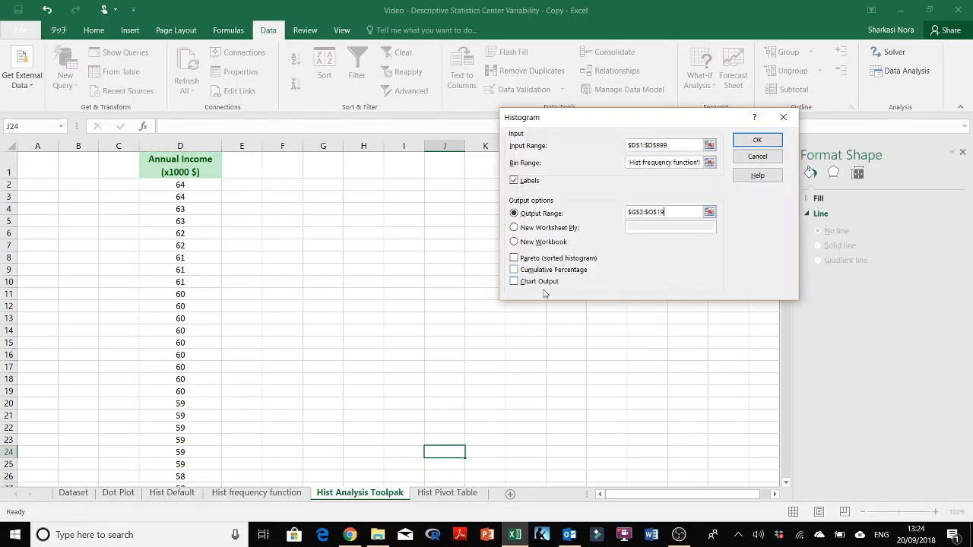
left_click(514, 281)
left_click(752, 140)
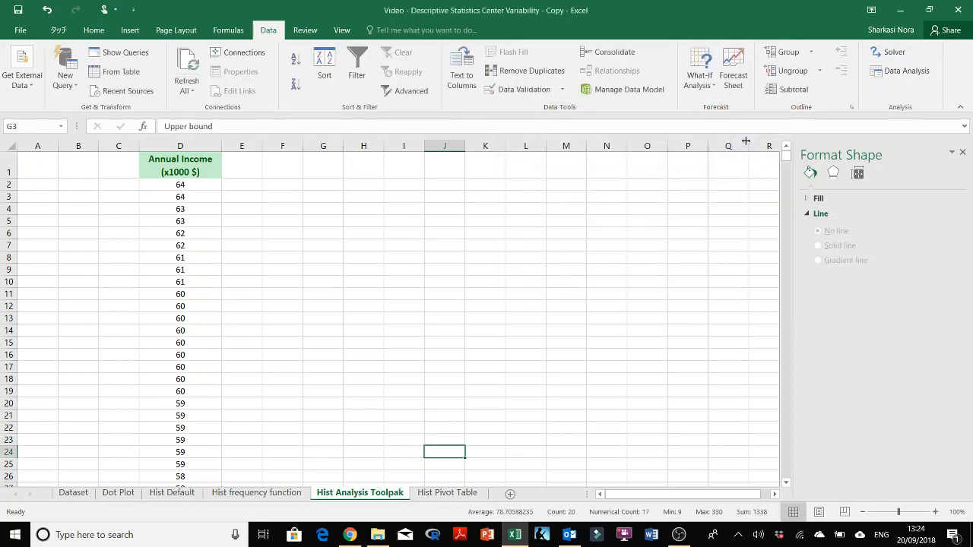
left_click(397, 355)
scroll(525, 379, "down", 7)
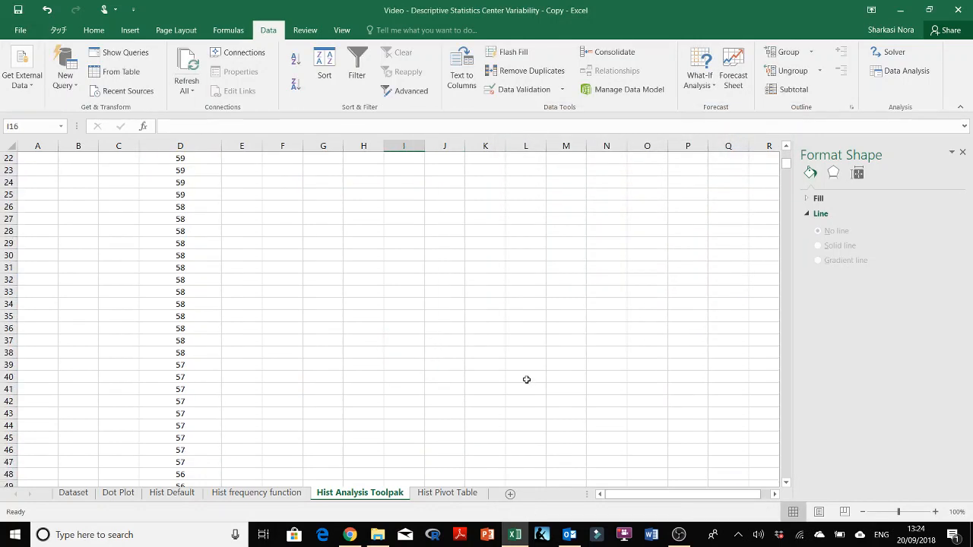
scroll(526, 379, "up", 7)
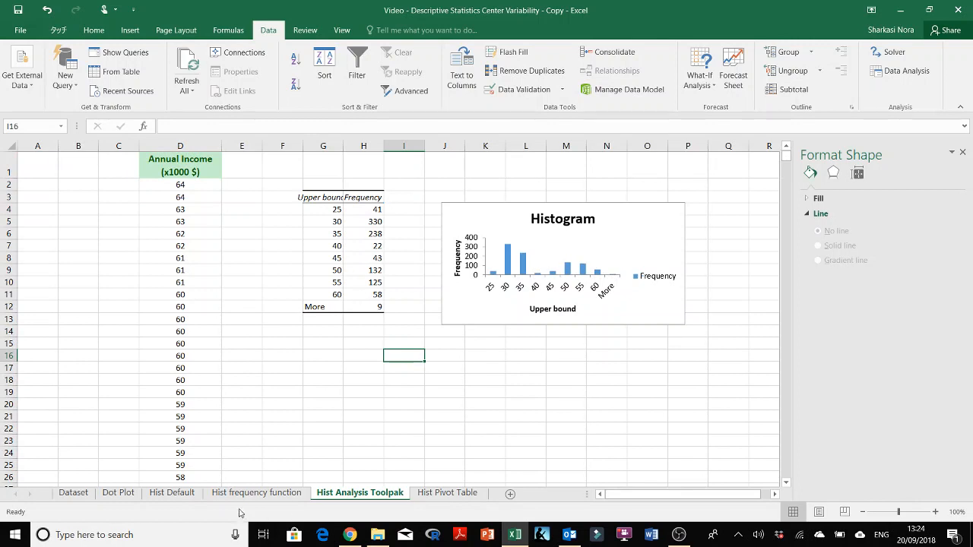
left_click(512, 395)
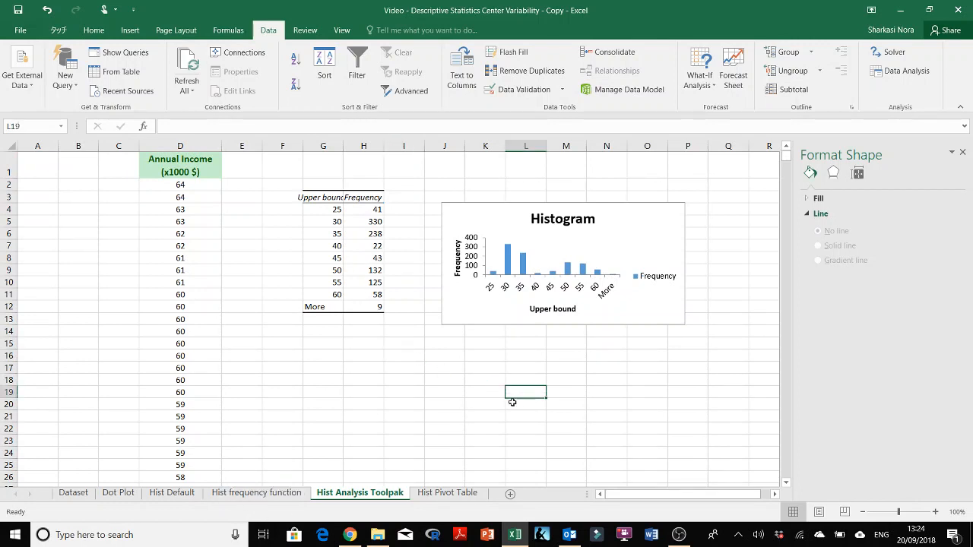
Step: Move the Annual Income chart on the Hist frequency function sheet below the bounds table, then return to the Hist Analysis Toolpak sheet
left_click(256, 492)
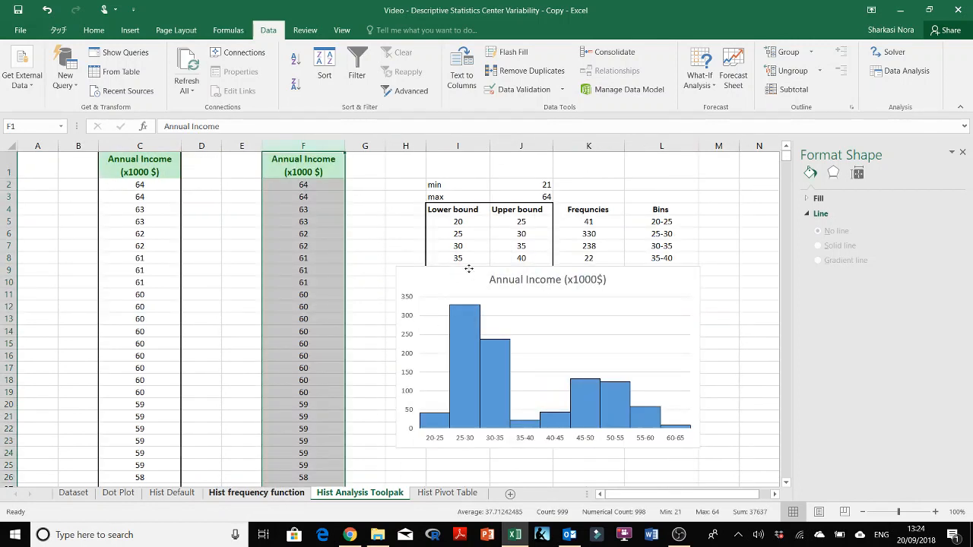
left_click(471, 389)
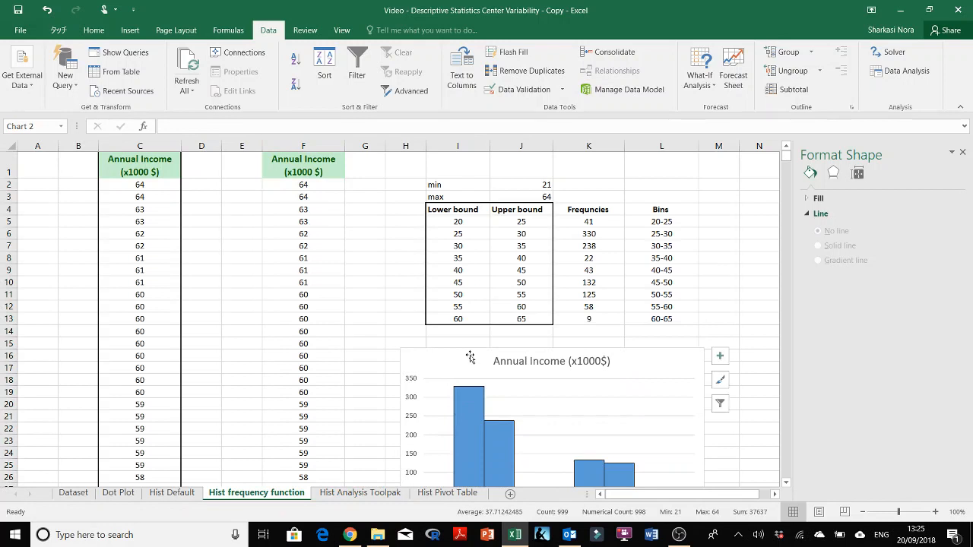
left_click(361, 494)
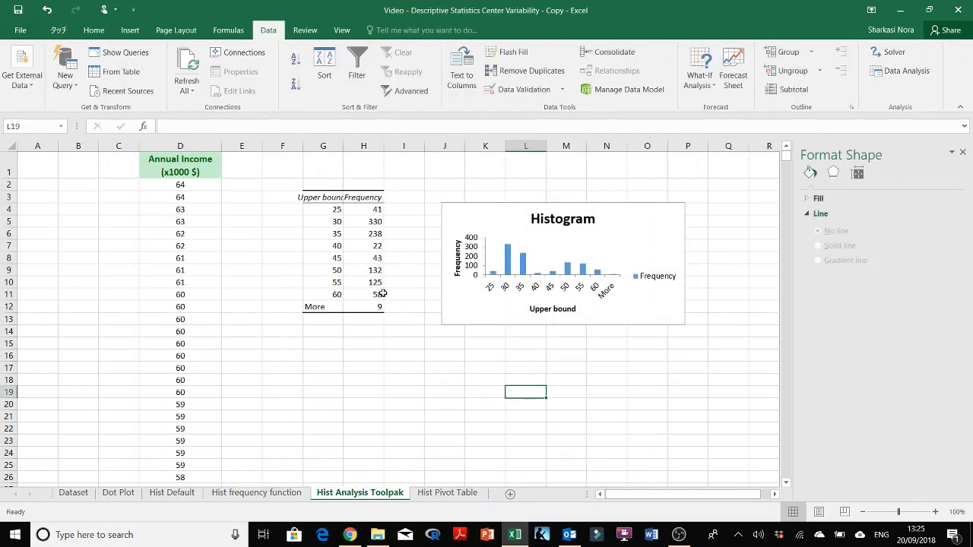
Step: Widen columns G and H so the Upper bound and Frequency headers fit fully in the output table
left_click(344, 146)
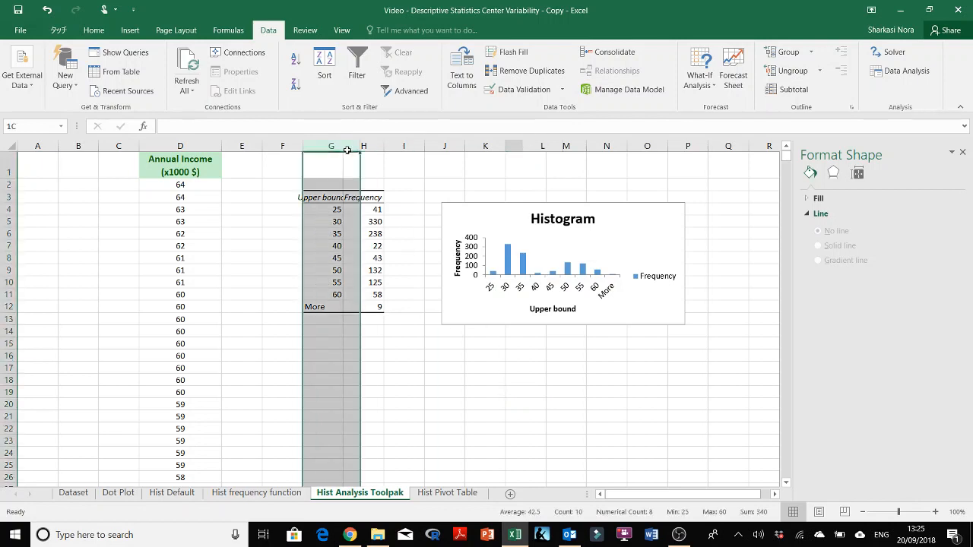
double_click(344, 147)
left_click_drag(399, 149, 417, 149)
Step: Delete the Frequency legend and the Upper bound axis title from the Histogram chart
left_click(673, 284)
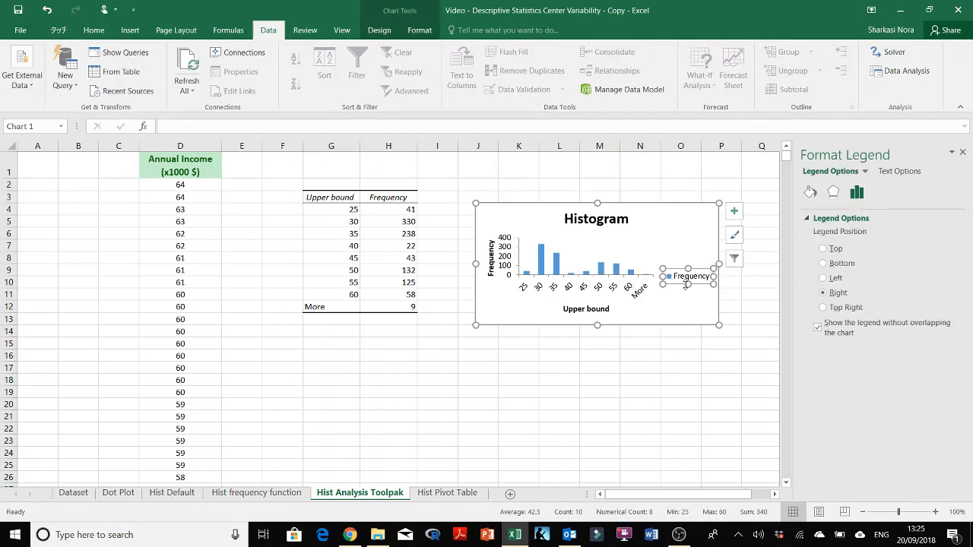
key("Delete")
left_click(629, 311)
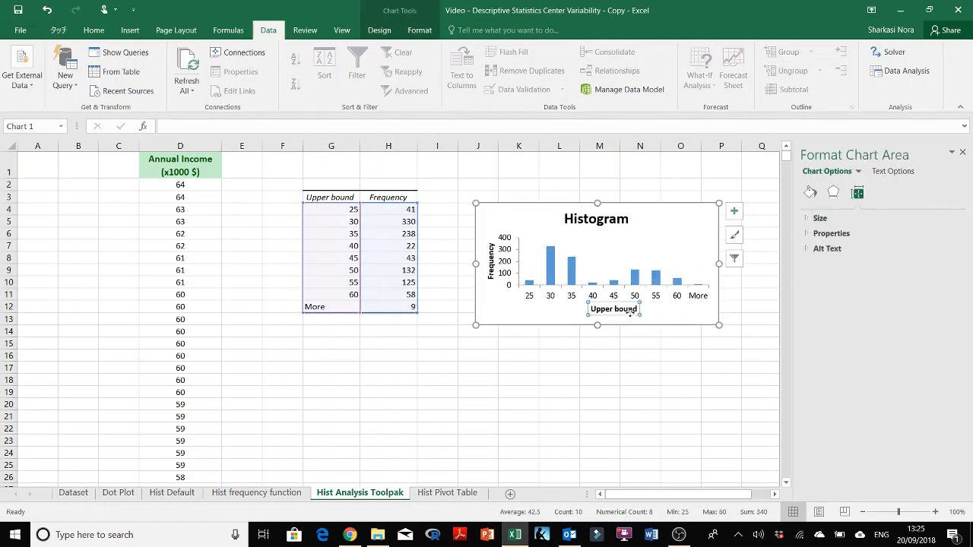
left_click(629, 318)
key("Delete")
left_click(622, 317)
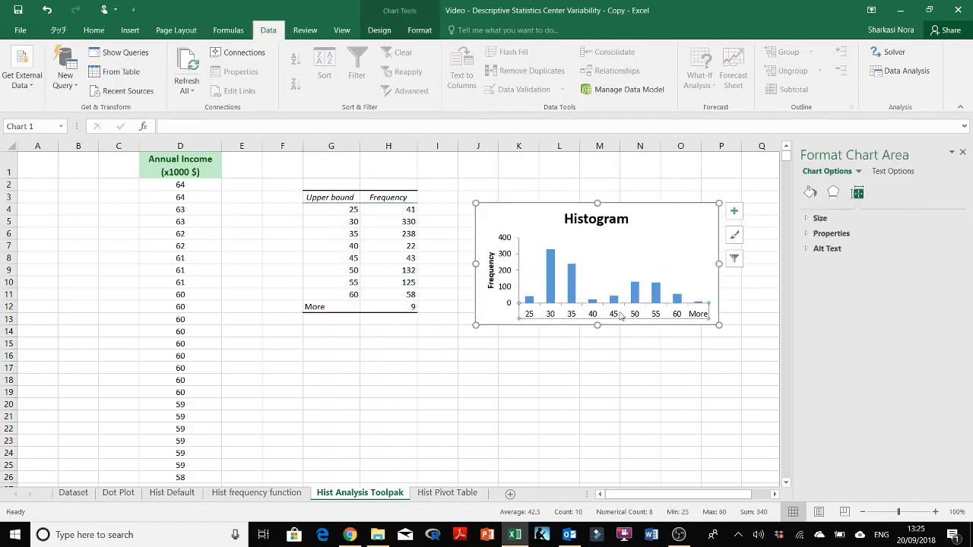
left_click(646, 380)
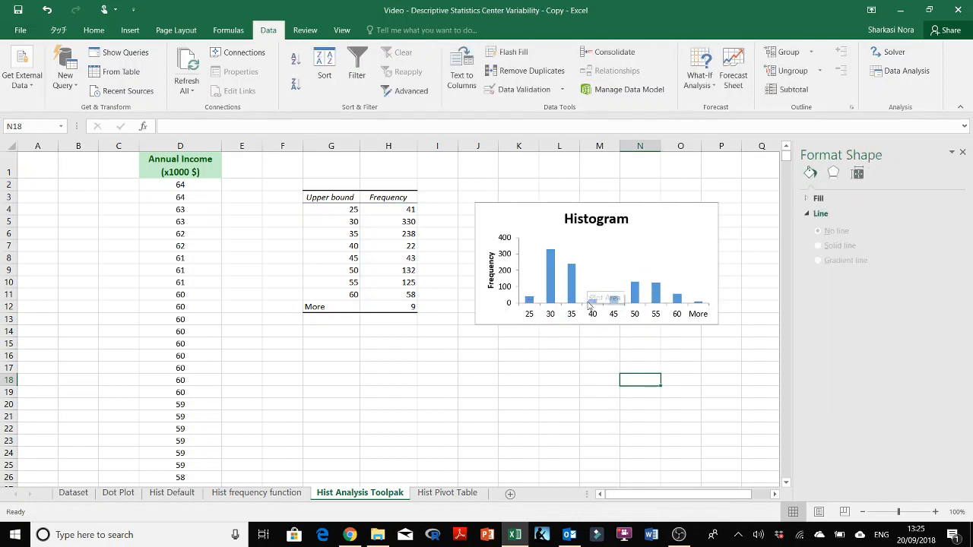
Step: Set the gap width of the Histogram chart's bars to 0%
left_click(551, 296)
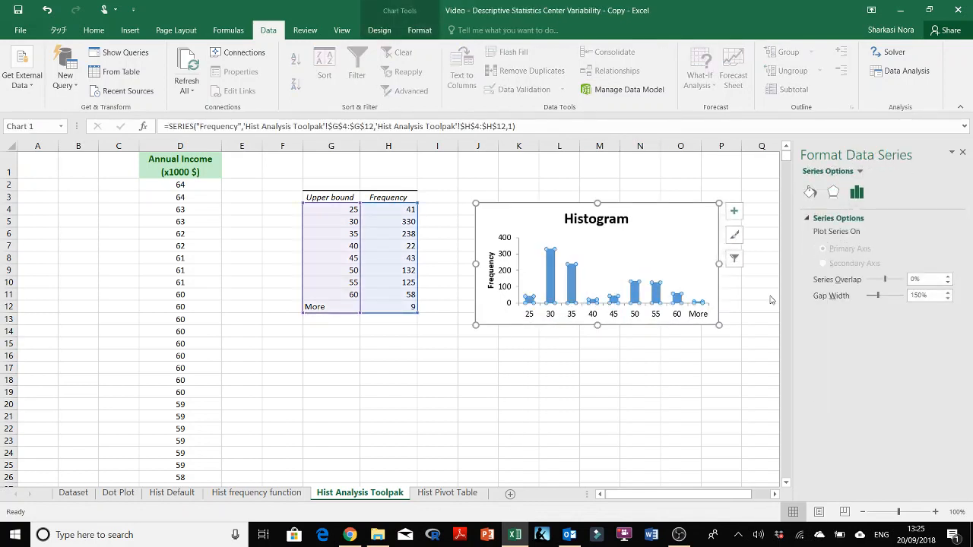
left_click_drag(878, 299, 797, 326)
left_click(682, 382)
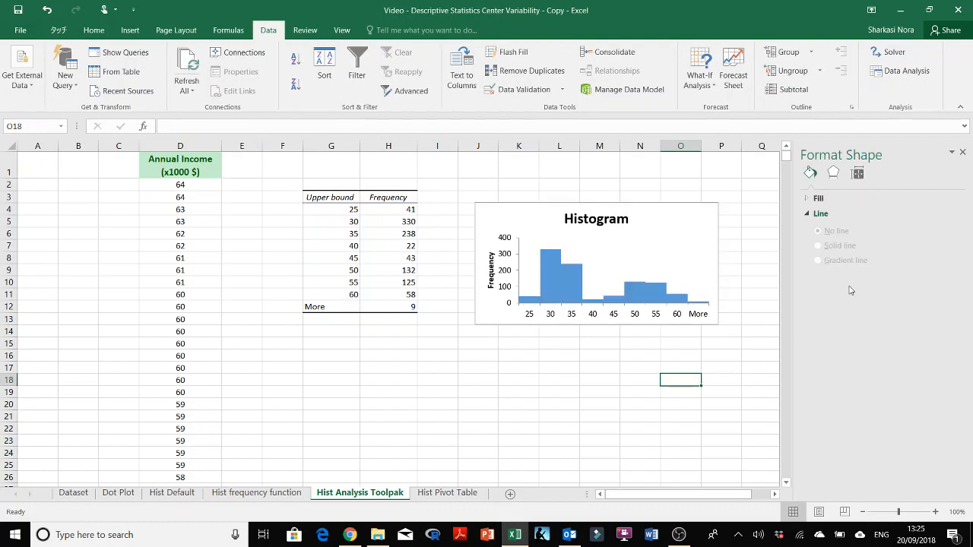
Step: Give the histogram bars a solid line border and move the chart up and closer to the frequency table
left_click(578, 283)
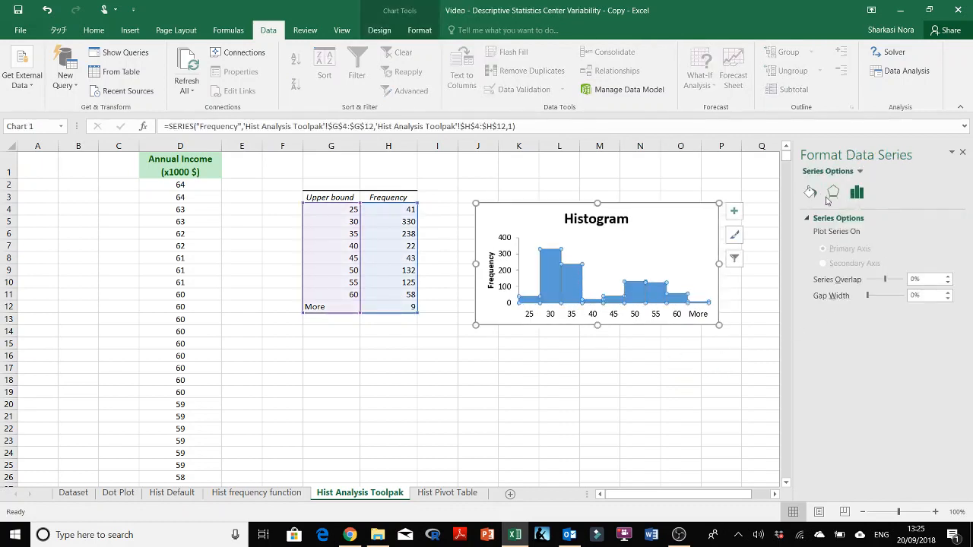
left_click(810, 192)
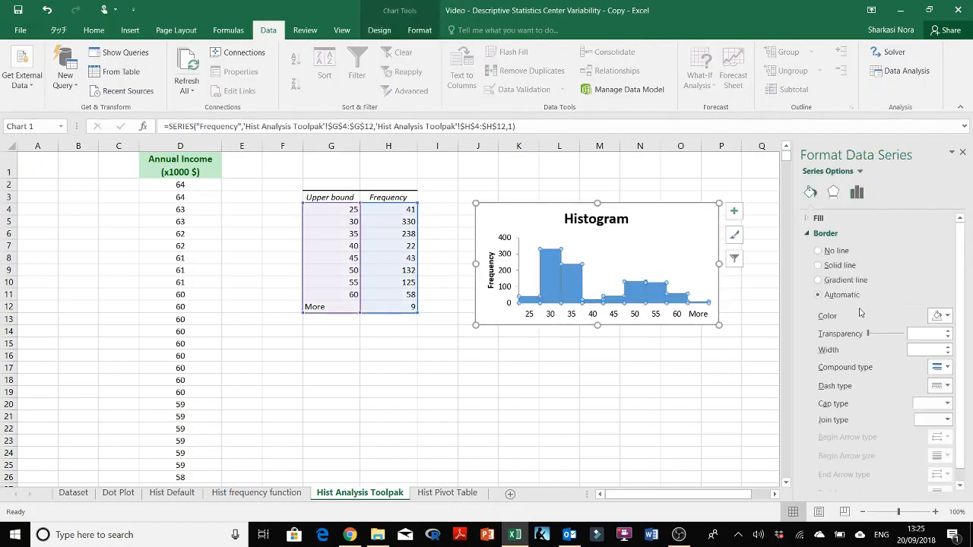
left_click(838, 265)
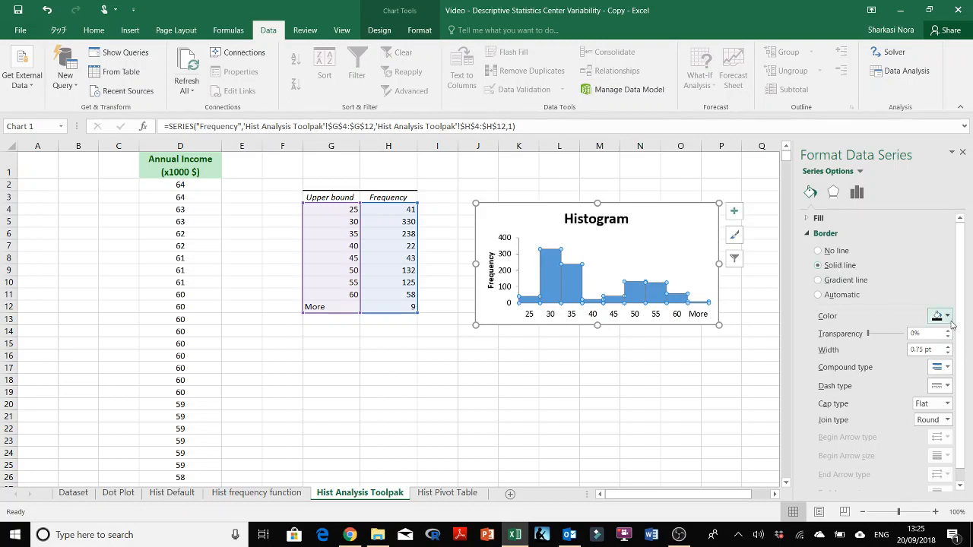
left_click(568, 439)
left_click(584, 364)
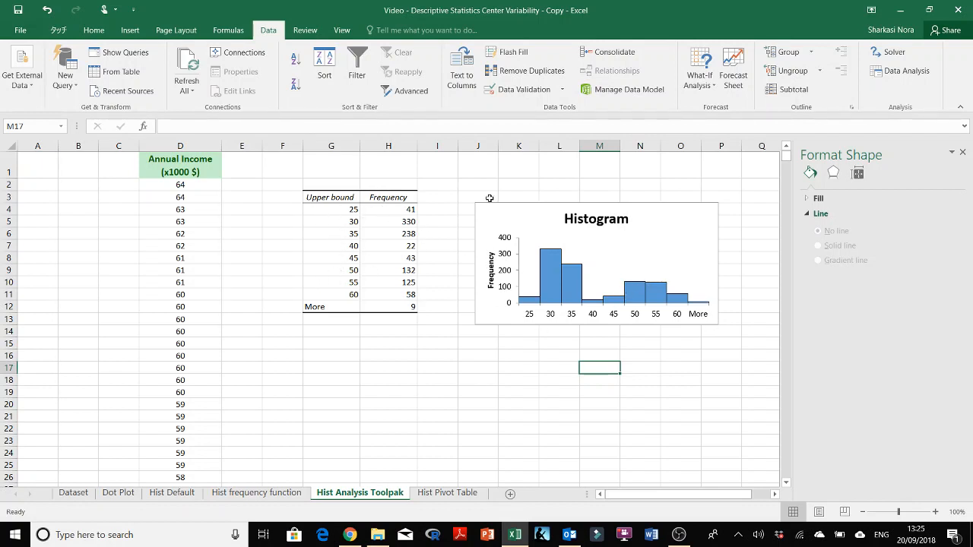
left_click_drag(489, 198, 471, 191)
Step: Copy the Upper bound header and its bounds from G3:G11 into the cells starting at G15
left_click(326, 210)
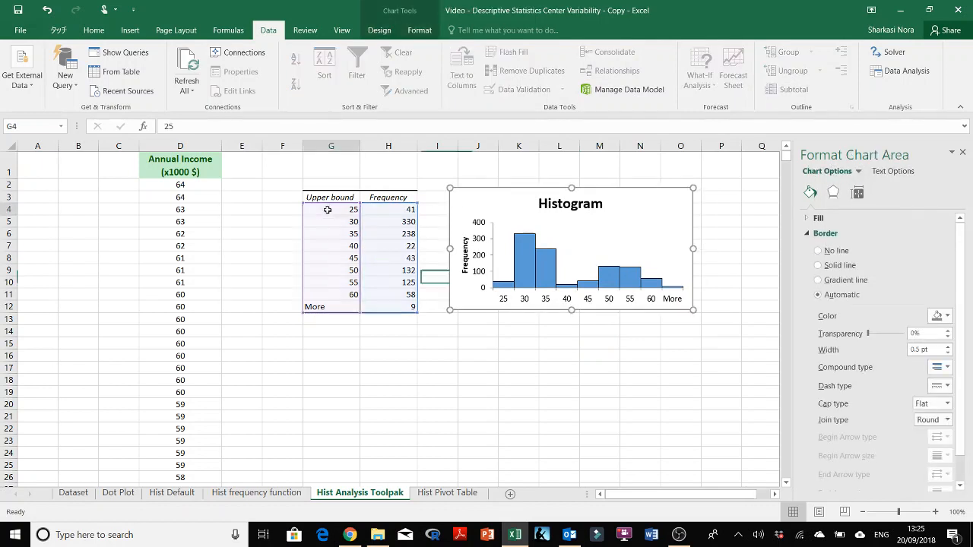
left_click(327, 199)
left_click_drag(327, 200, 338, 298)
key("ctrl+c")
left_click(326, 345)
key("ctrl+v")
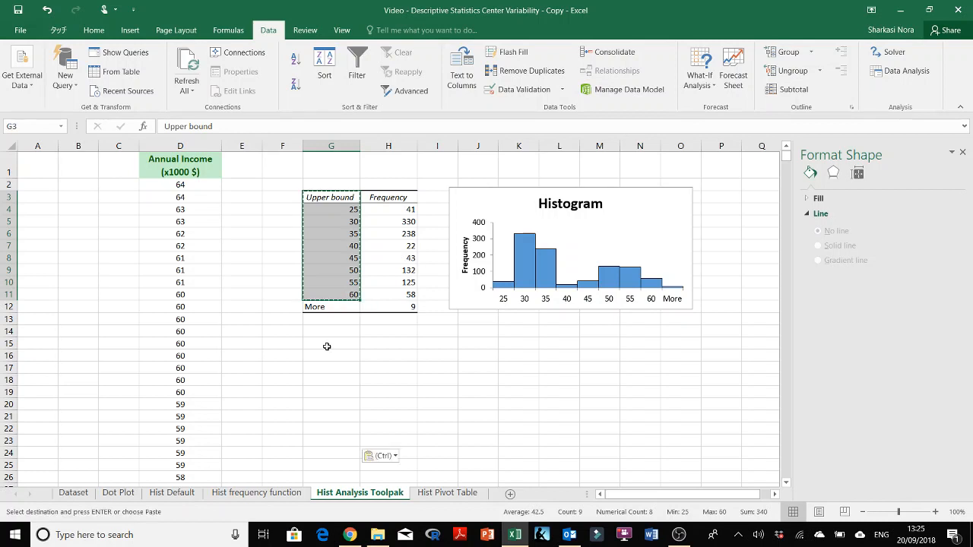
key("Escape")
left_click(388, 347)
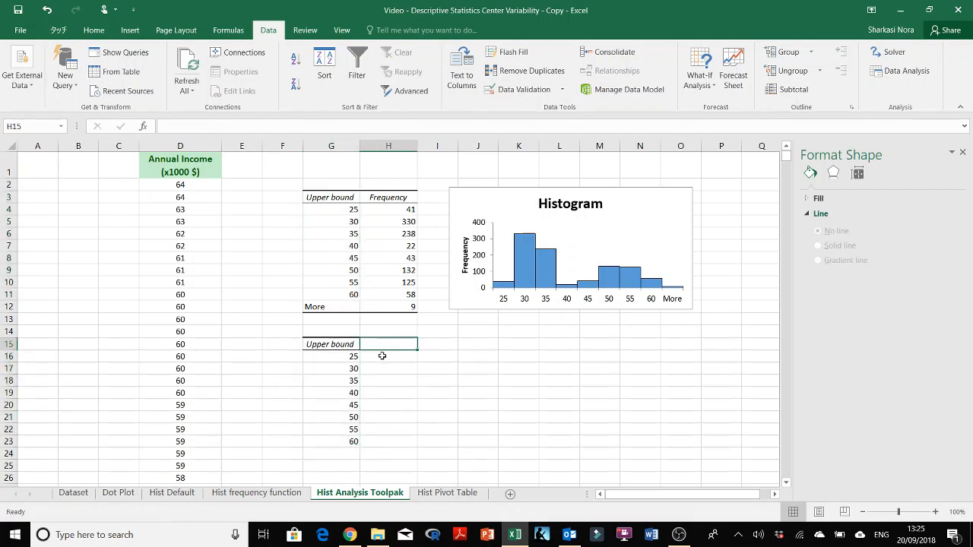
Step: Replace the copied bounds in G16:G21 with 21, 31, 41, 51, 61 and 71
left_click(351, 357)
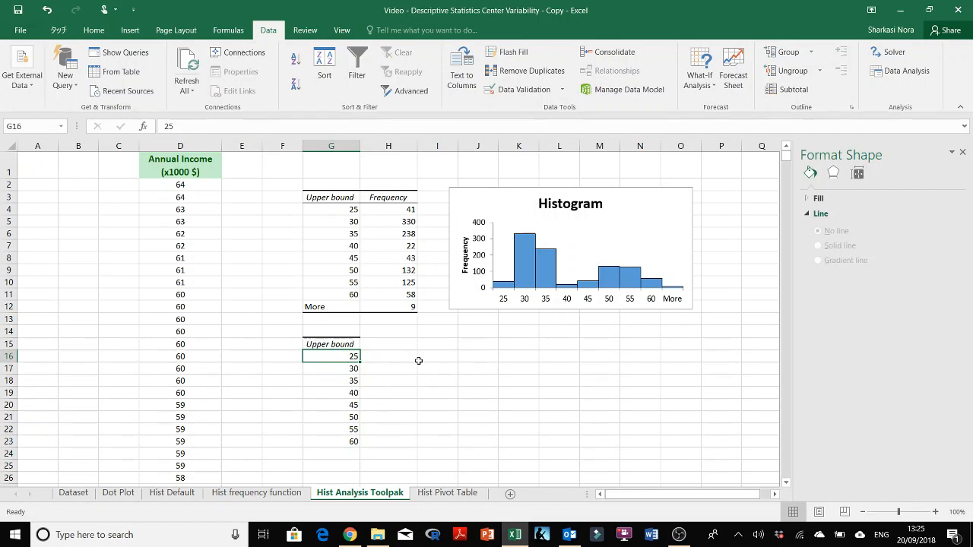
type("21")
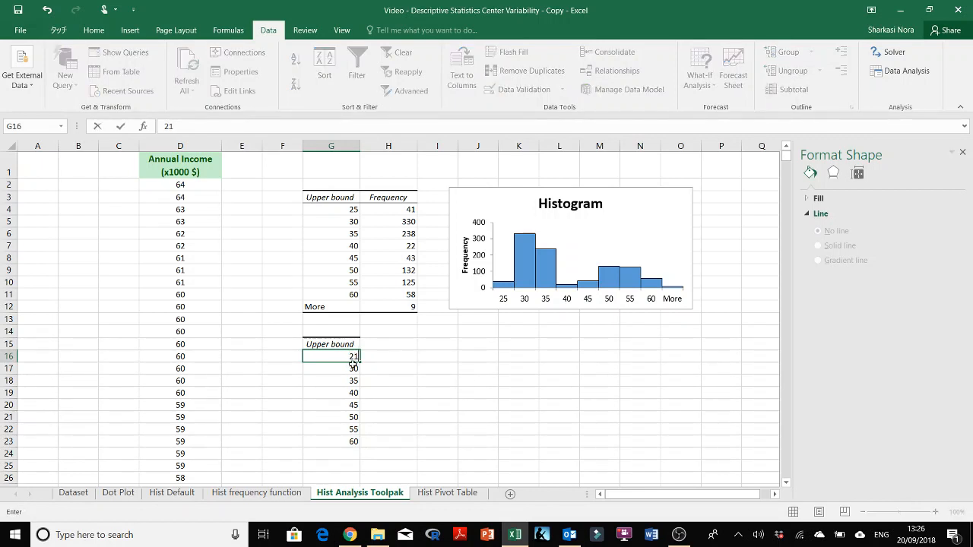
key("Return")
type("31")
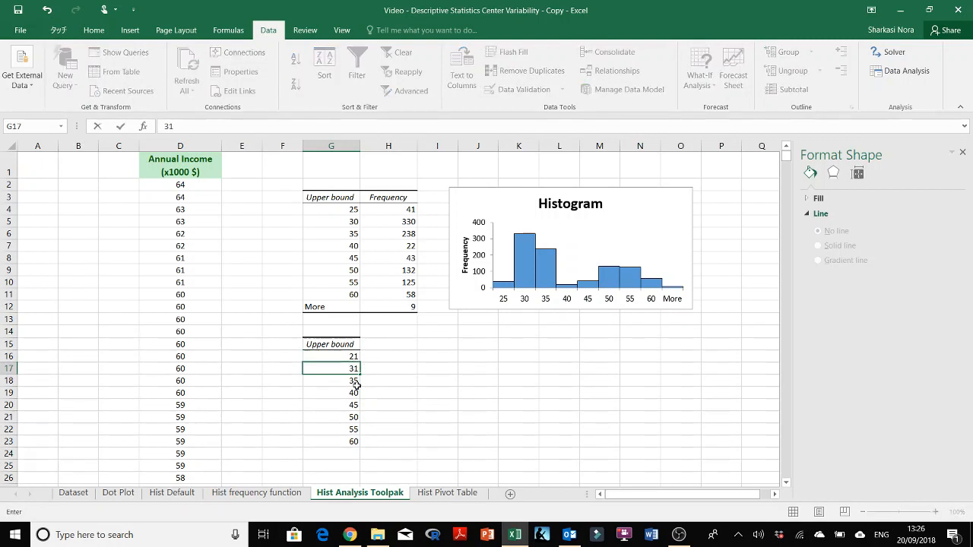
key("Return")
type("41")
key("Return")
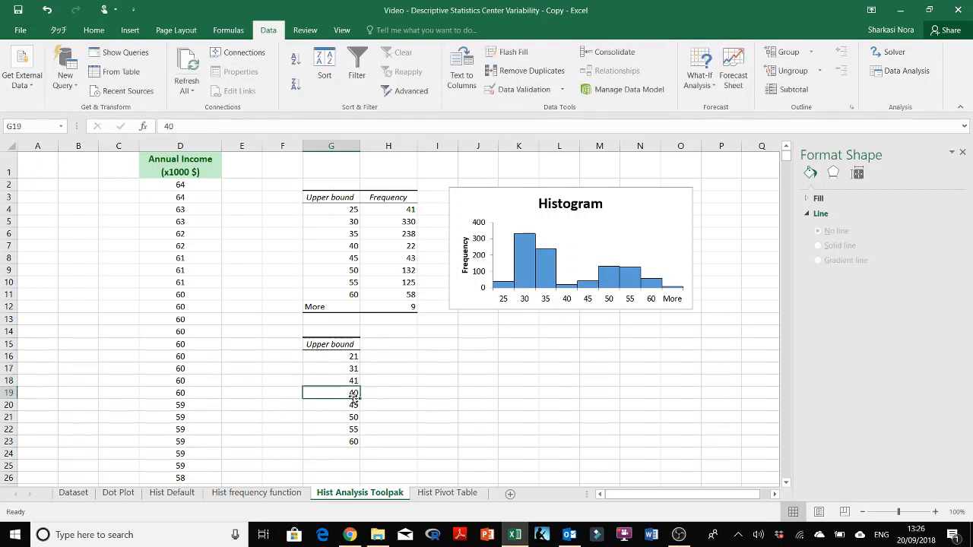
type("51")
key("Return")
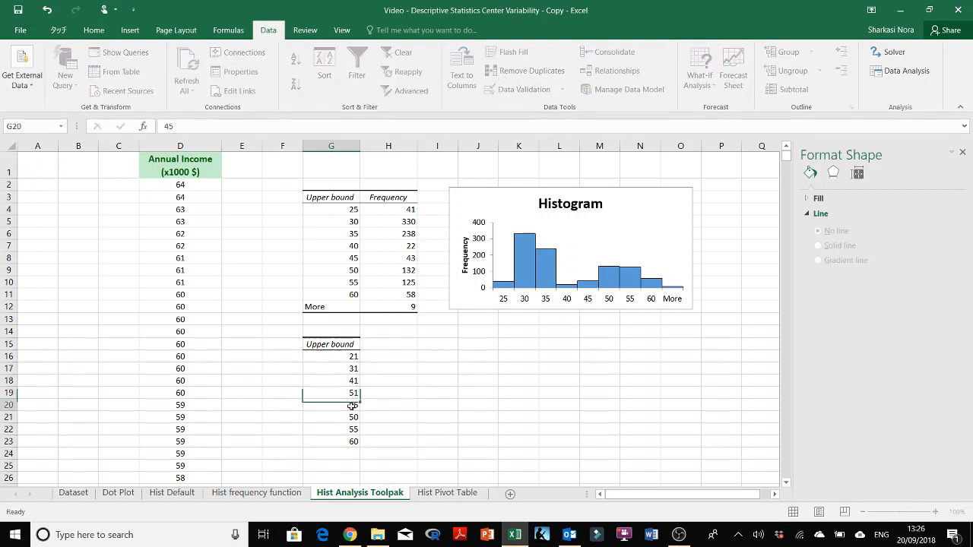
type("61")
key("Return")
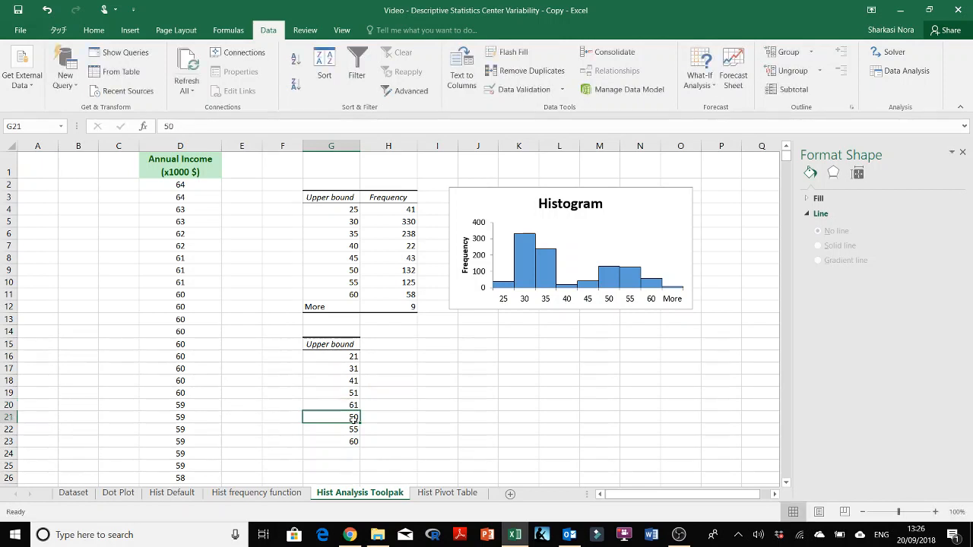
type("7q")
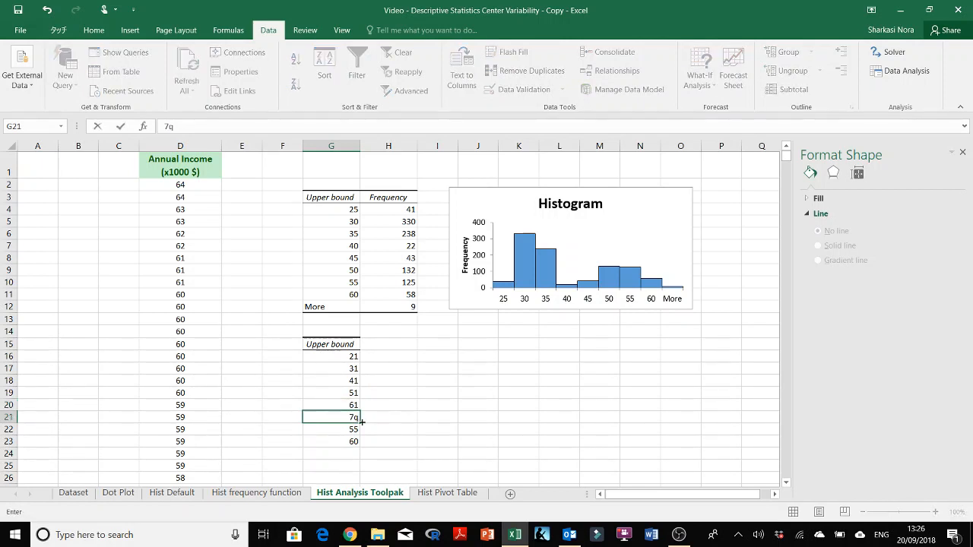
Step: Delete the two leftover bounds, 55 and 60, below the new Upper bound list
left_click(367, 441)
left_click_drag(353, 431, 355, 442)
key("Delete")
left_click(437, 426)
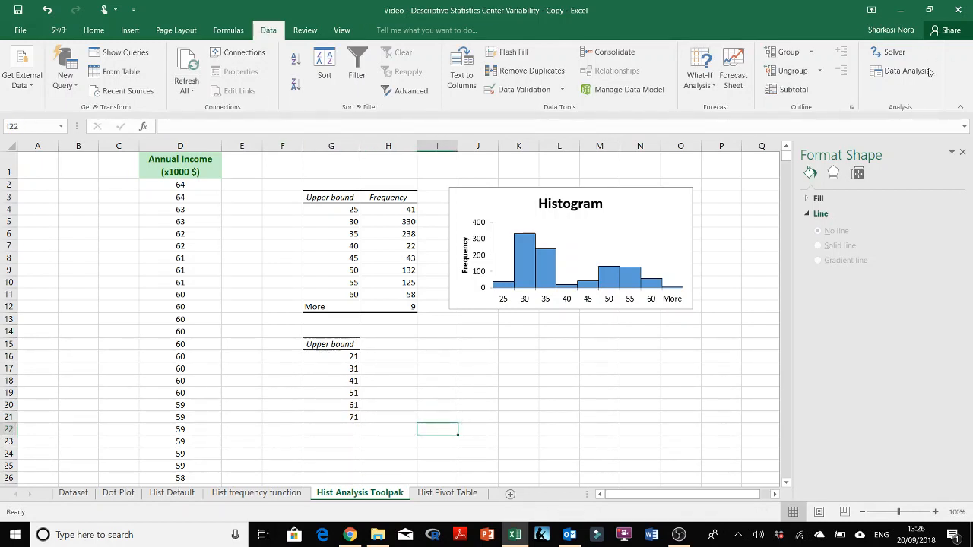
Step: Start the Histogram analysis tool again and set its input range to the Annual Income values D2:D999
left_click(904, 72)
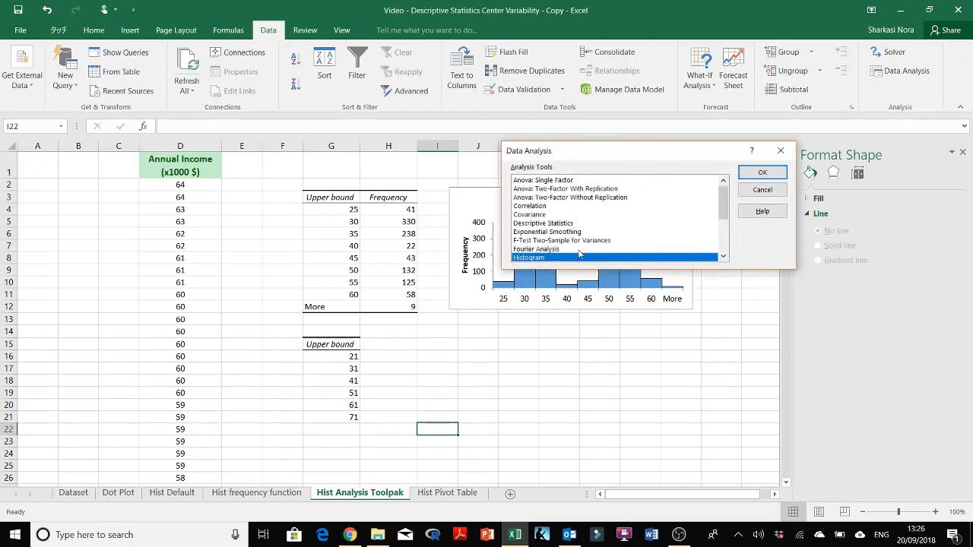
left_click(763, 171)
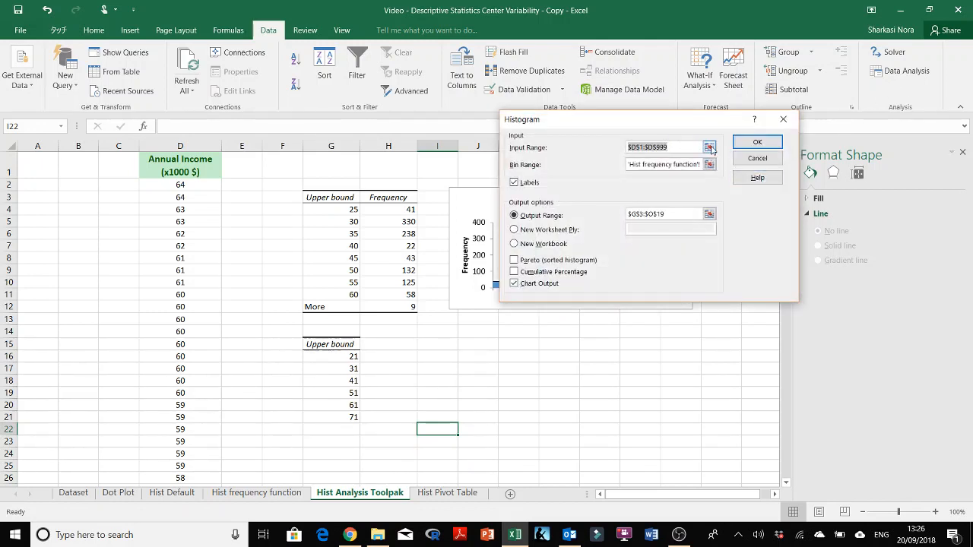
left_click(709, 147)
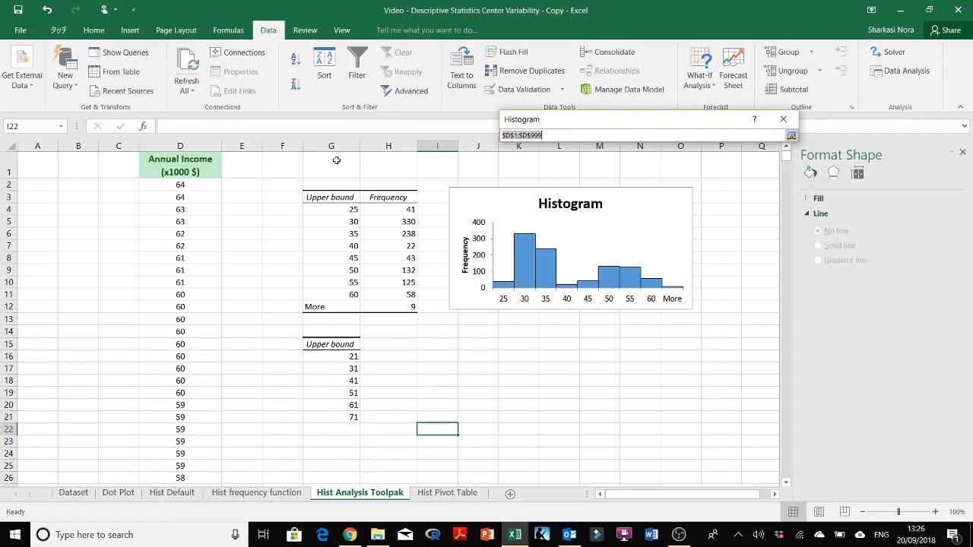
left_click(202, 185)
left_click(792, 135)
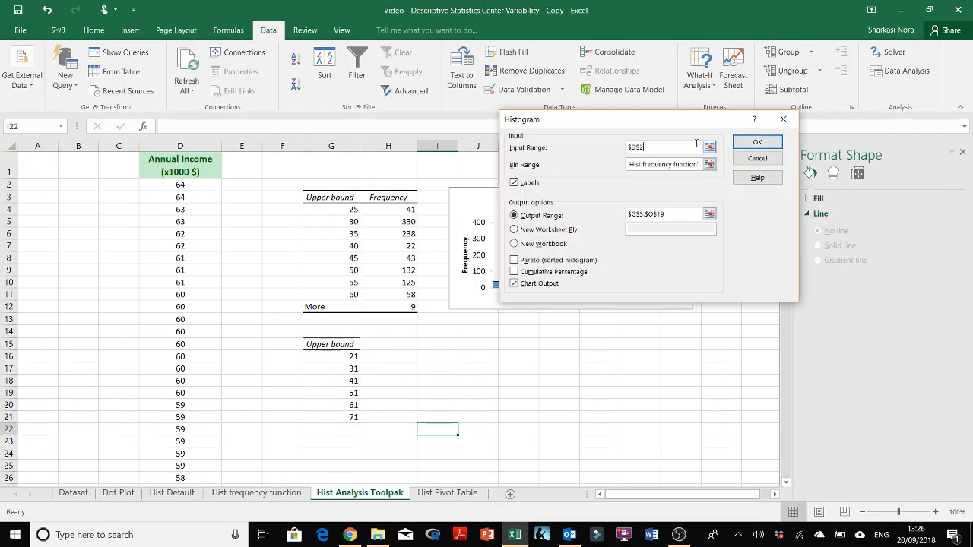
left_click(707, 147)
left_click(181, 186)
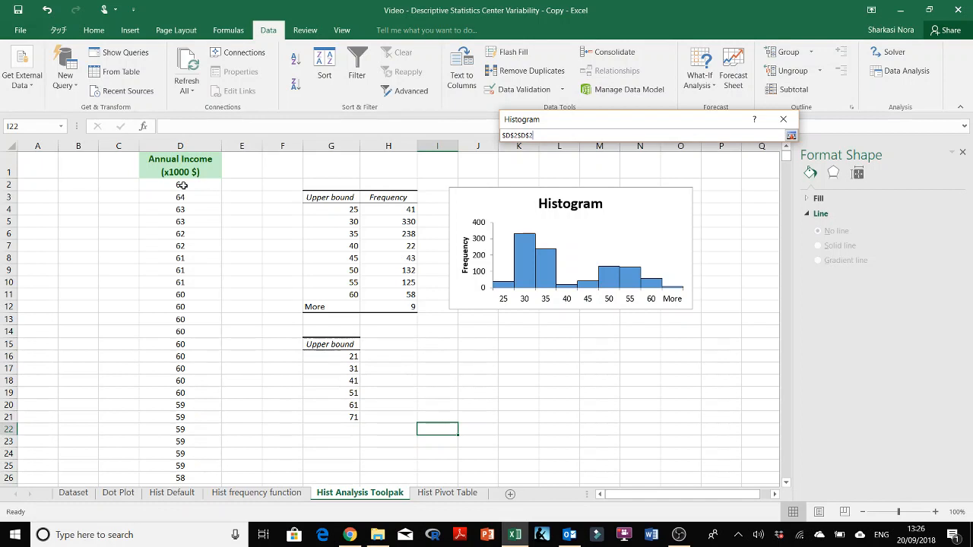
key("ctrl+shift+Down")
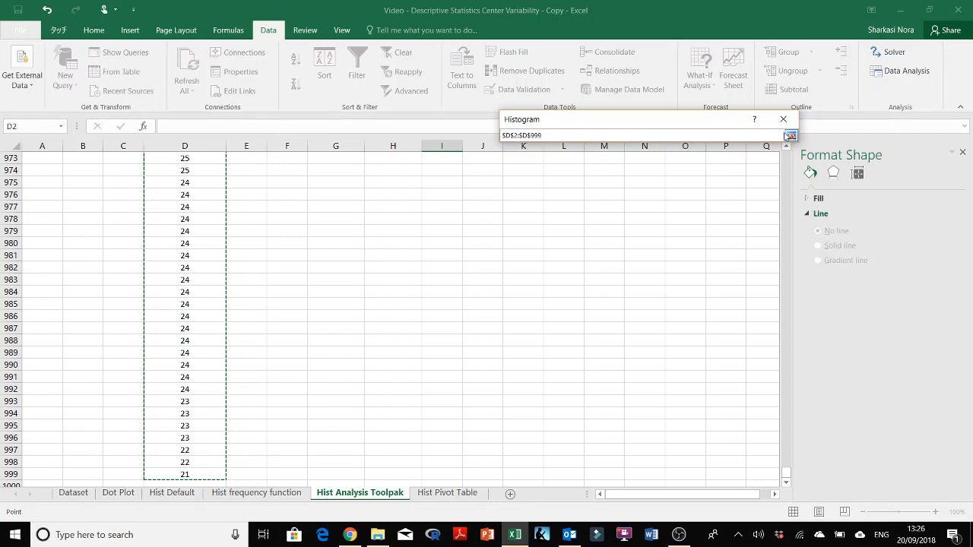
left_click(791, 135)
Step: Replace the histogram's bin range with the new bounds G16:G21 on the Hist Analysis Toolpak sheet
left_click_drag(718, 121, 716, 97)
left_click(709, 140)
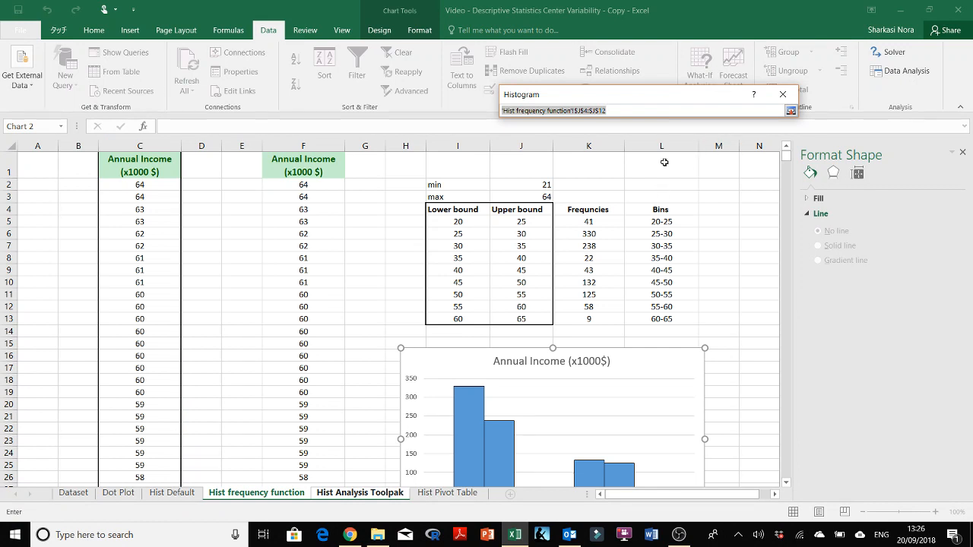
key("BackSpace")
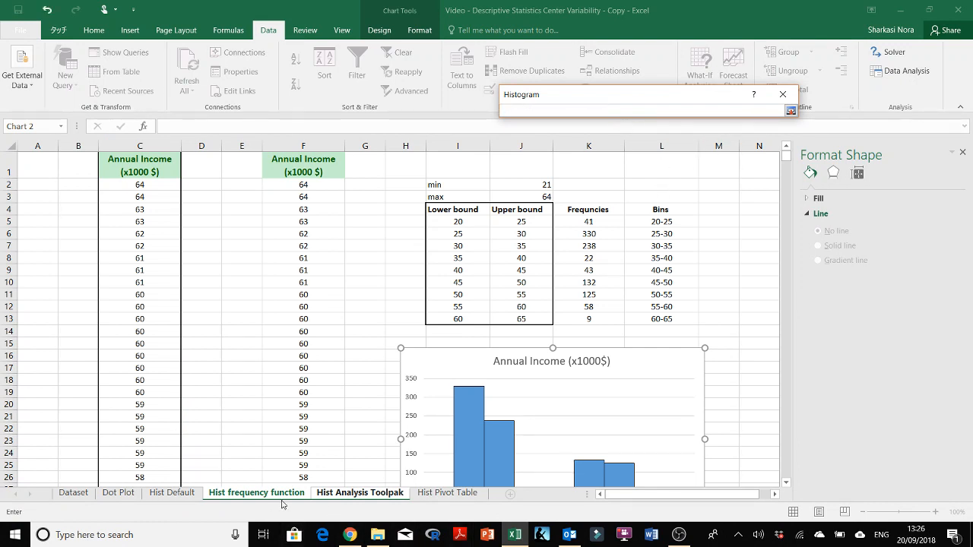
left_click(335, 492)
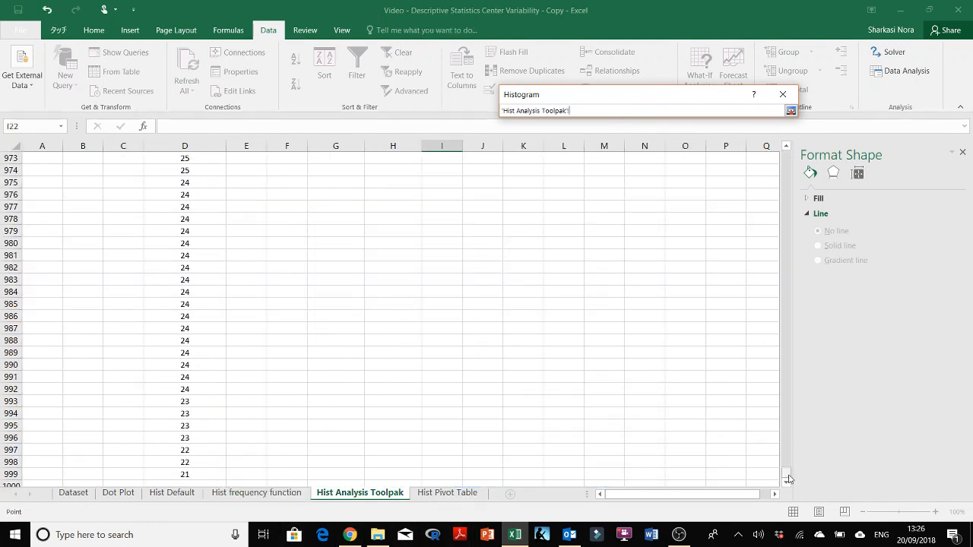
left_click_drag(786, 472, 768, 170)
left_click_drag(331, 284, 340, 343)
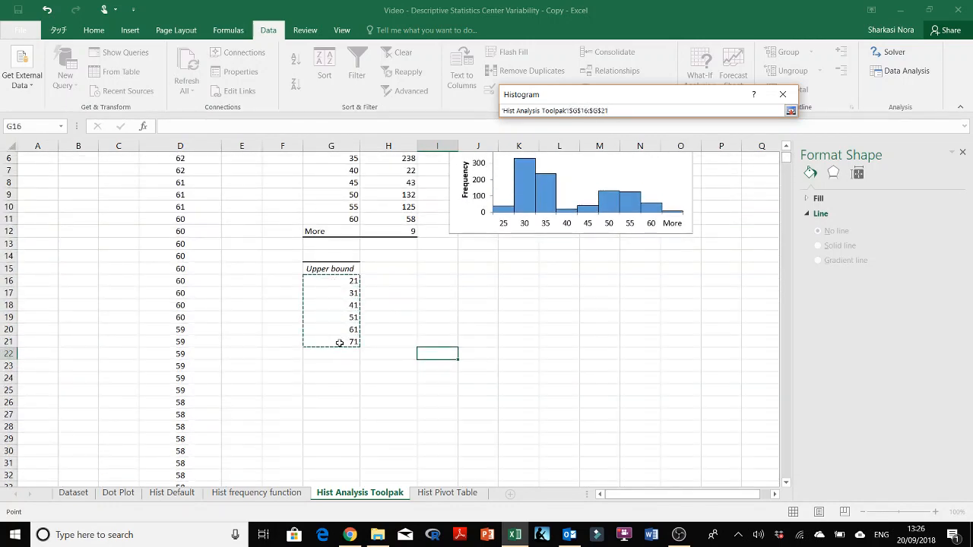
left_click(790, 110)
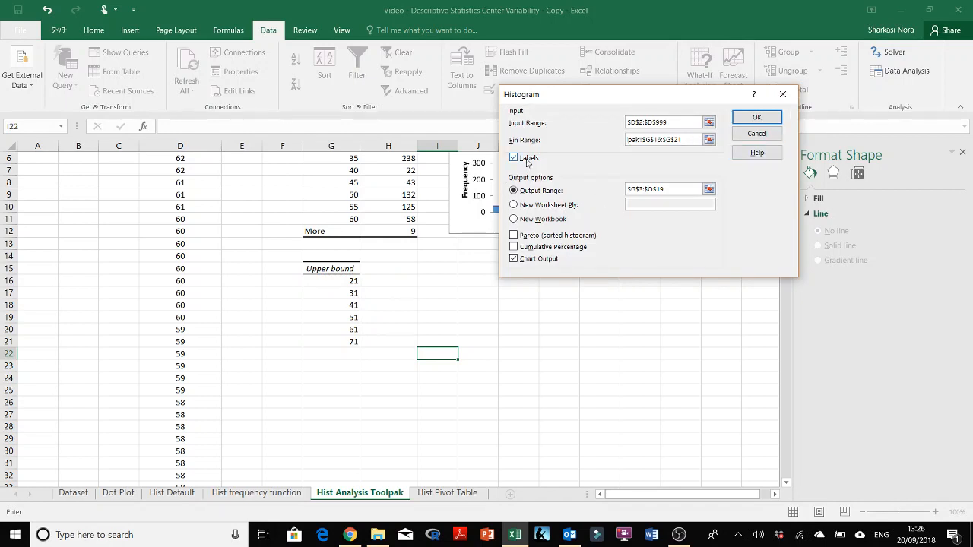
Step: Reselect the bin range as G15:G21 so it includes the Upper bound header
left_click(708, 139)
left_click_drag(357, 269, 348, 342)
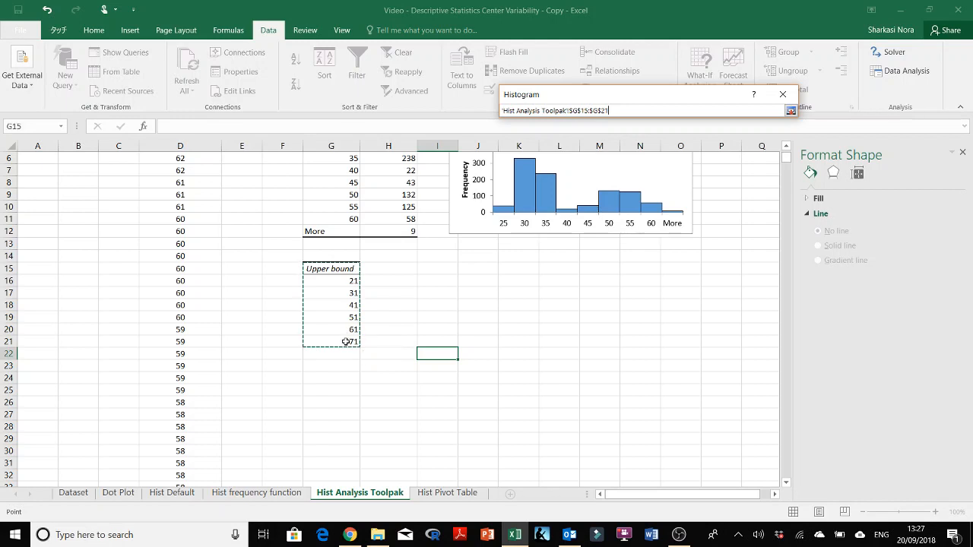
left_click(791, 111)
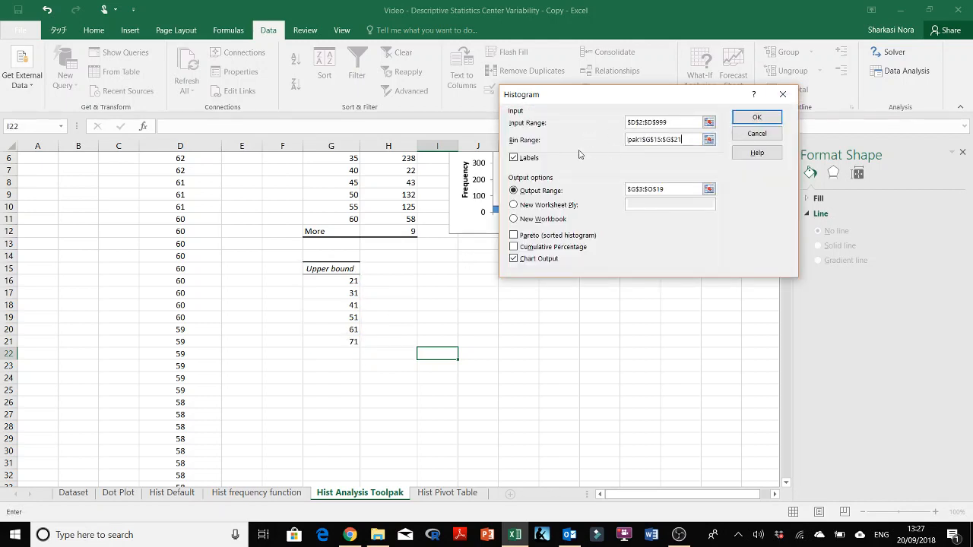
Step: Reselect the histogram's input range as D1:D999 so it includes the Annual Income header
left_click(708, 122)
scroll(250, 189, "up", 2)
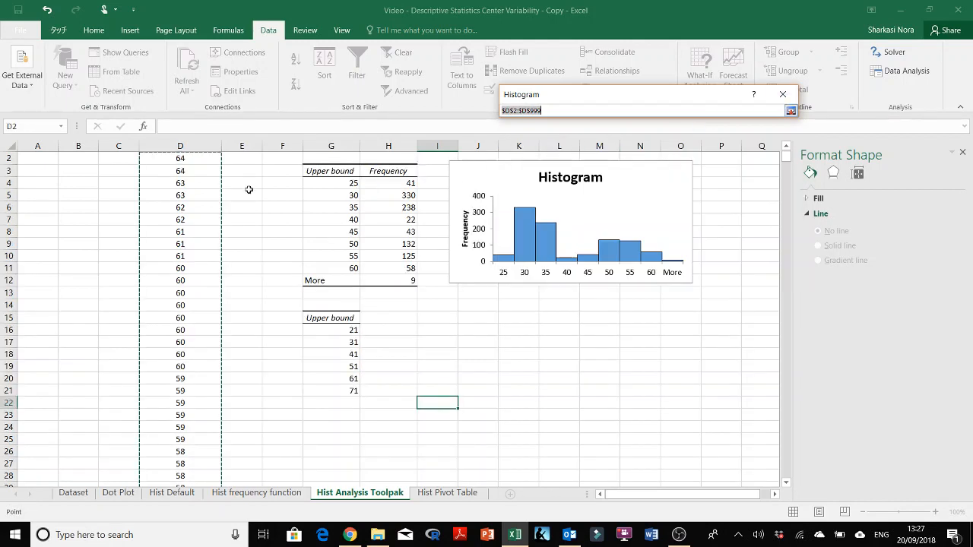
left_click(194, 160)
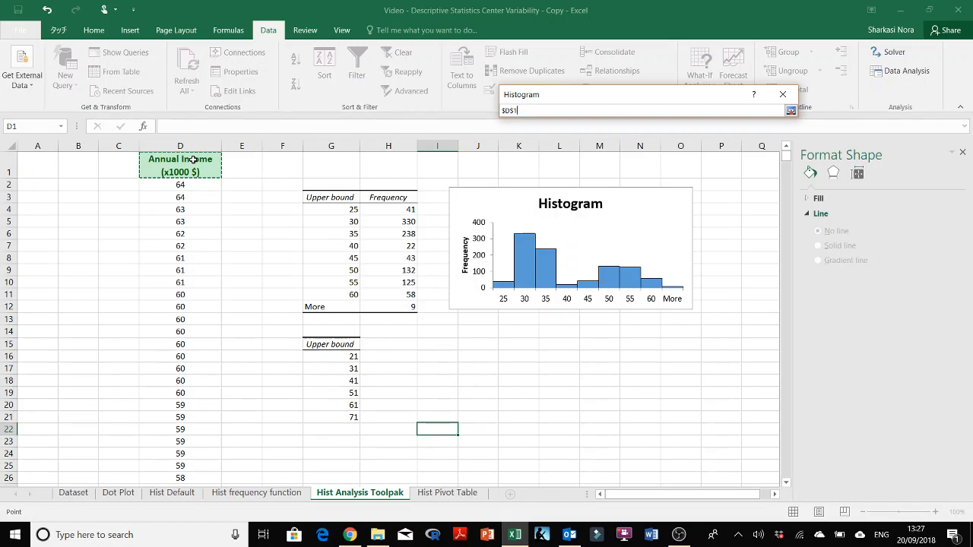
key("ctrl+shift+Down")
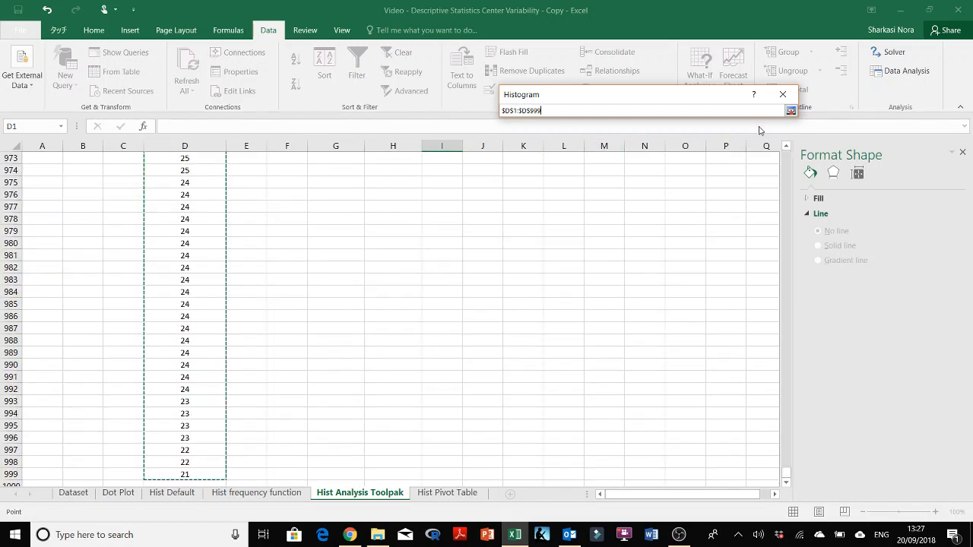
left_click(790, 111)
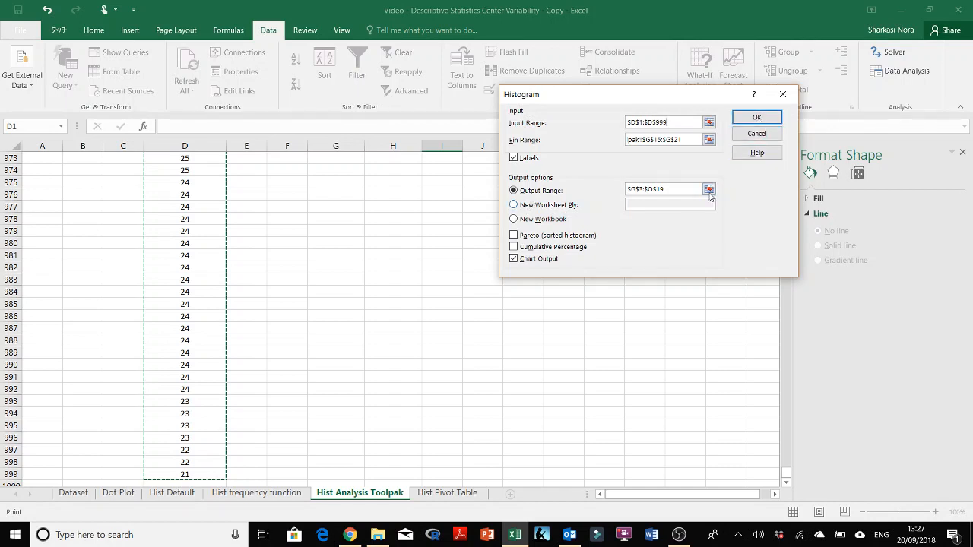
Step: Set the histogram's output range to J15:O27 and generate the frequency table and chart
left_click(708, 190)
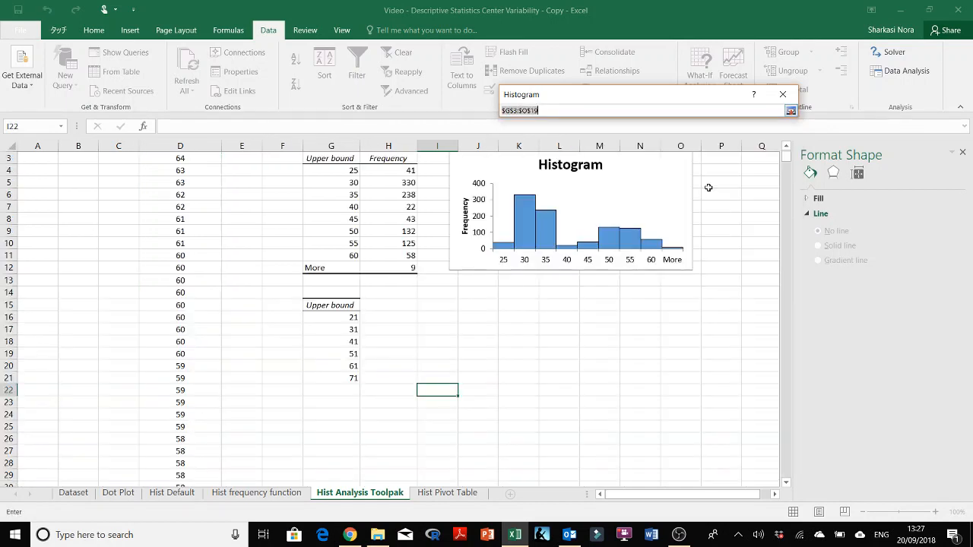
left_click(468, 306)
left_click_drag(467, 305, 680, 449)
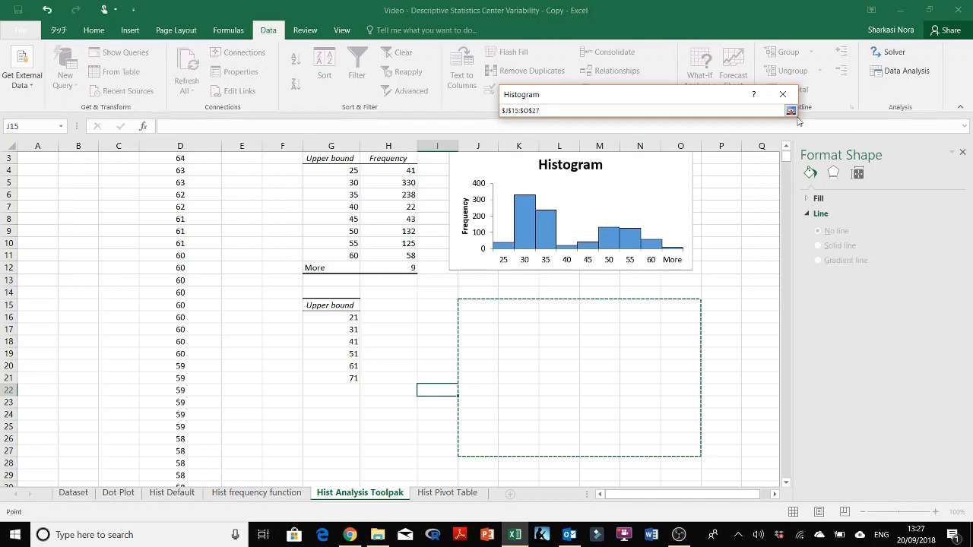
left_click(790, 111)
left_click(756, 117)
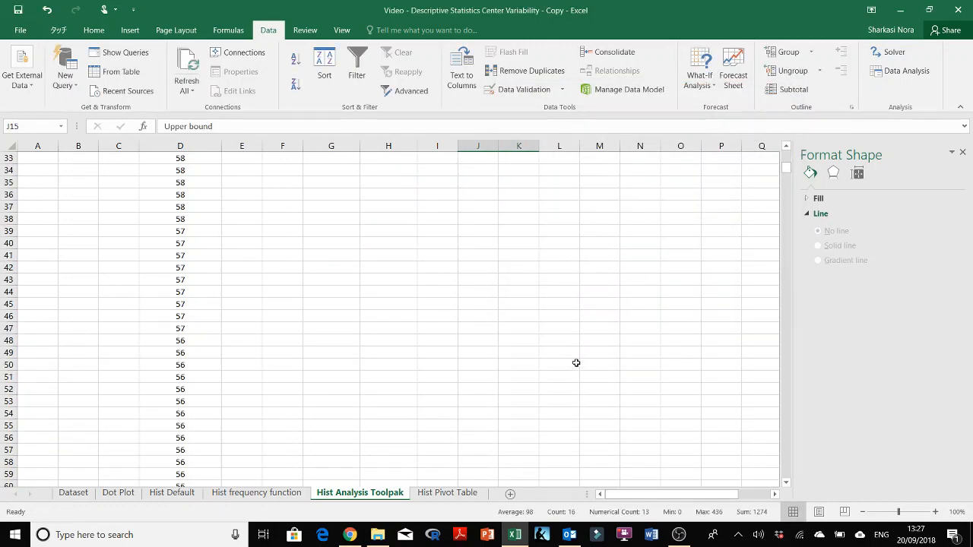
left_click(649, 460)
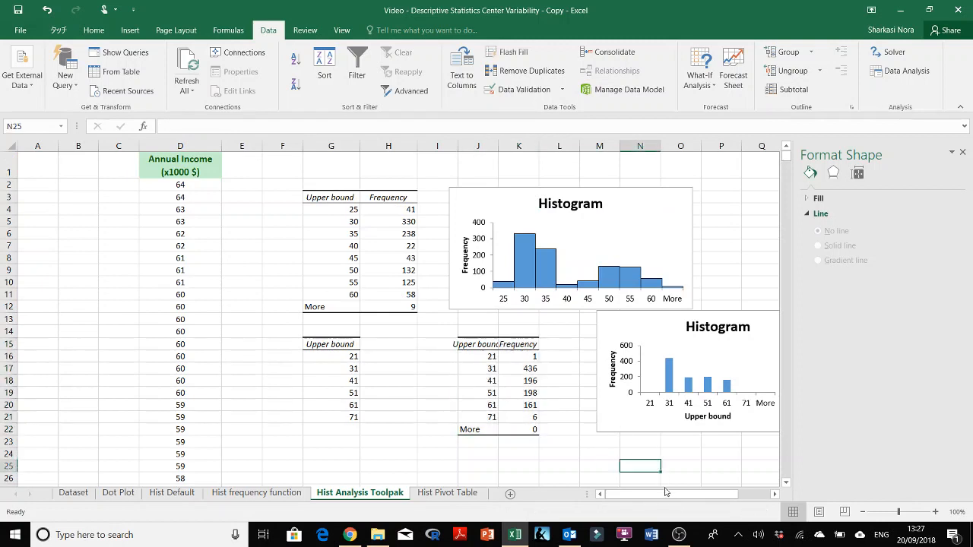
Step: Remove the legend and the Upper bound axis title from the new histogram, and enlarge the chart beside its frequency table
left_click(963, 155)
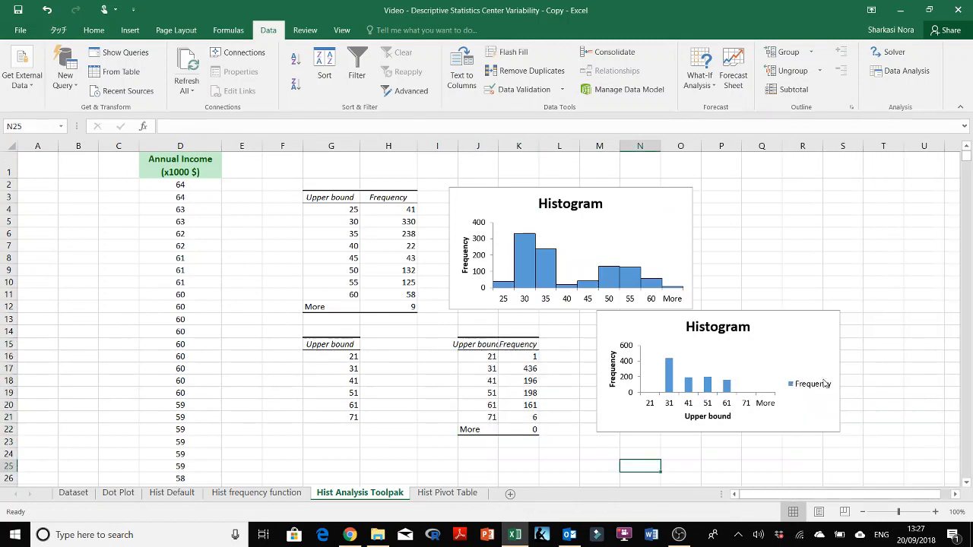
left_click(824, 386)
key("Delete")
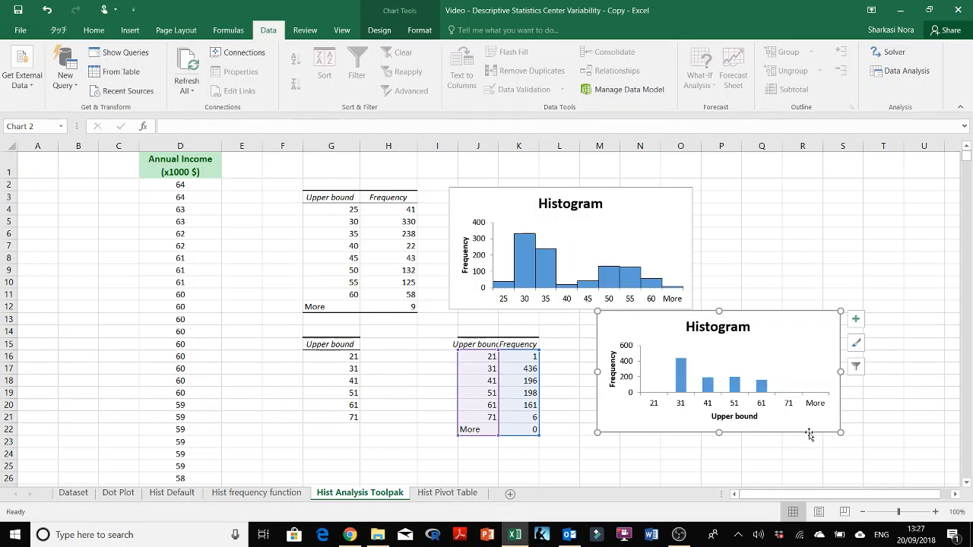
left_click(751, 418)
key("Delete")
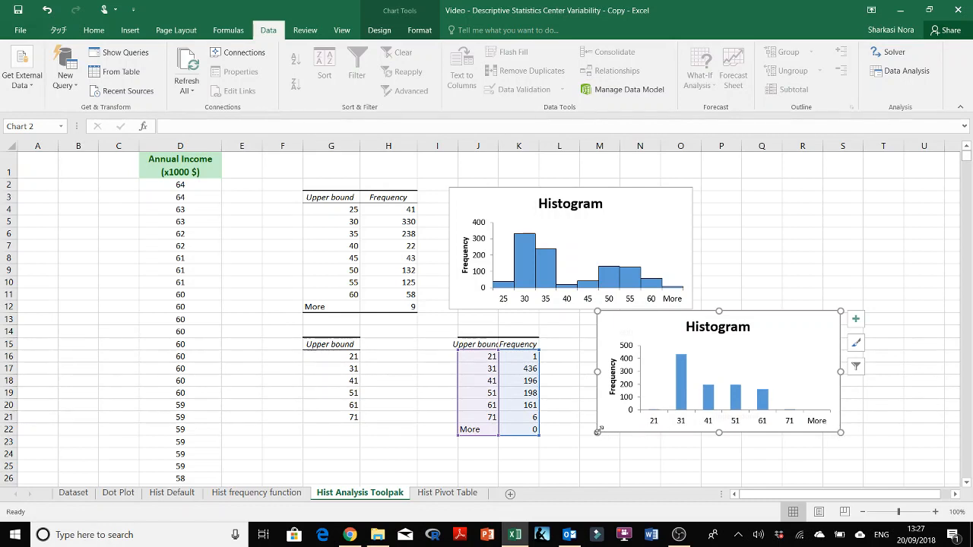
left_click_drag(597, 432, 604, 463)
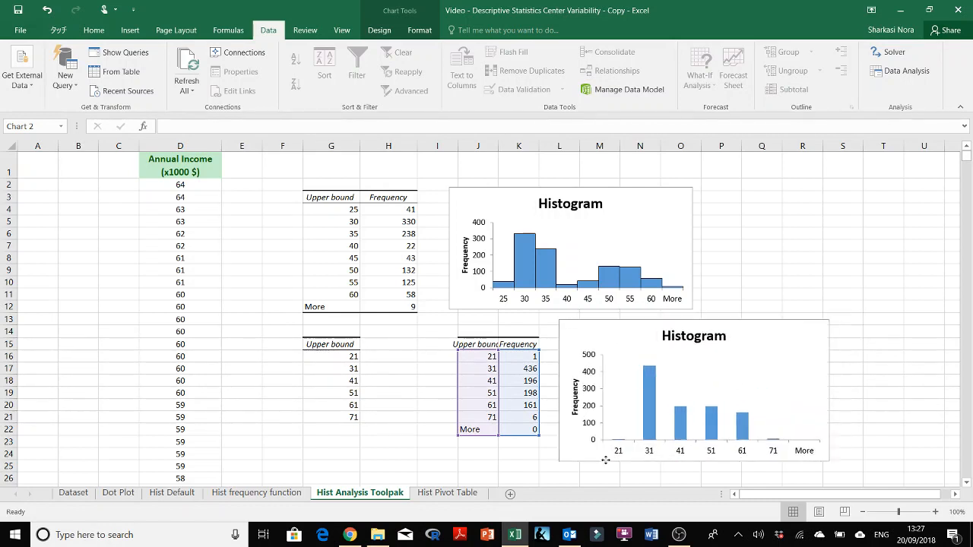
left_click(674, 424)
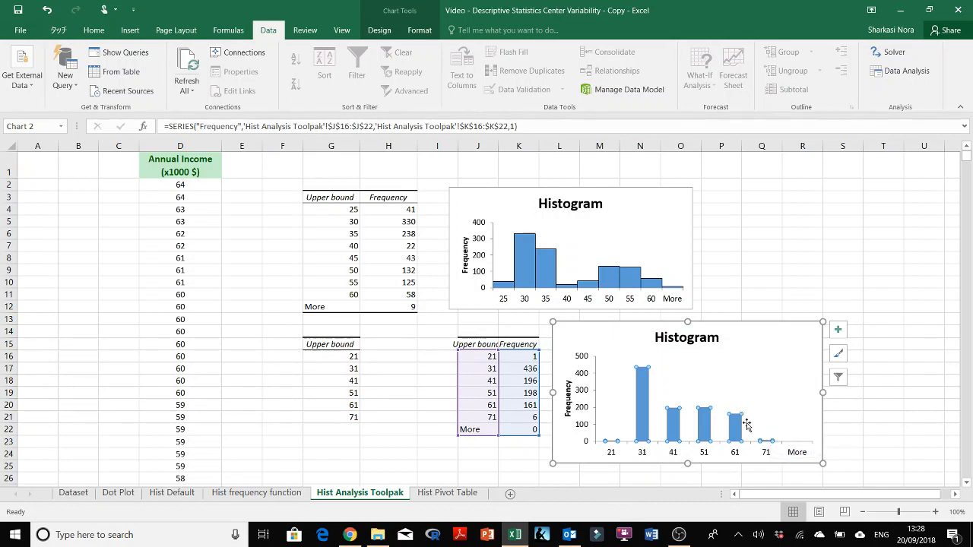
left_click(736, 430)
right_click(737, 430)
left_click(736, 429)
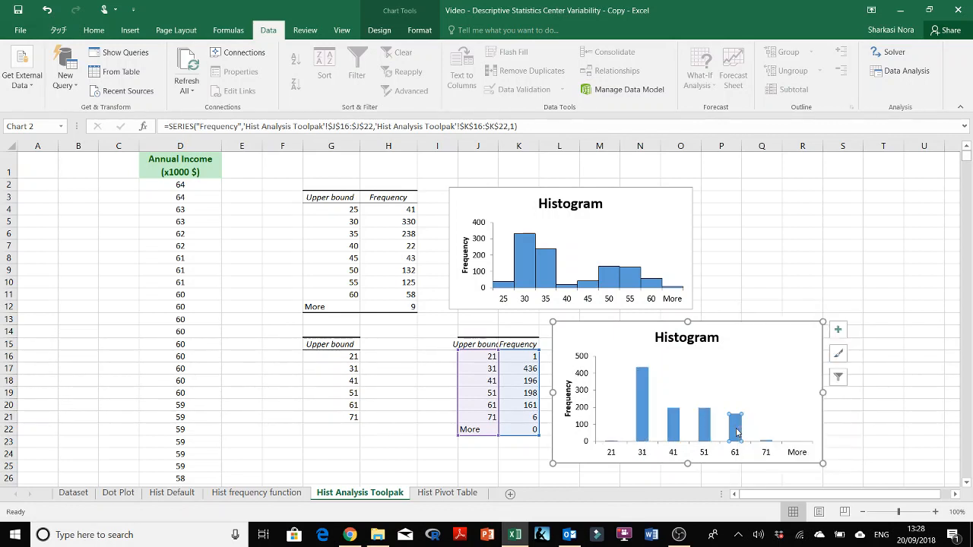
right_click(736, 429)
left_click(639, 394)
left_click(640, 393)
left_click(772, 402)
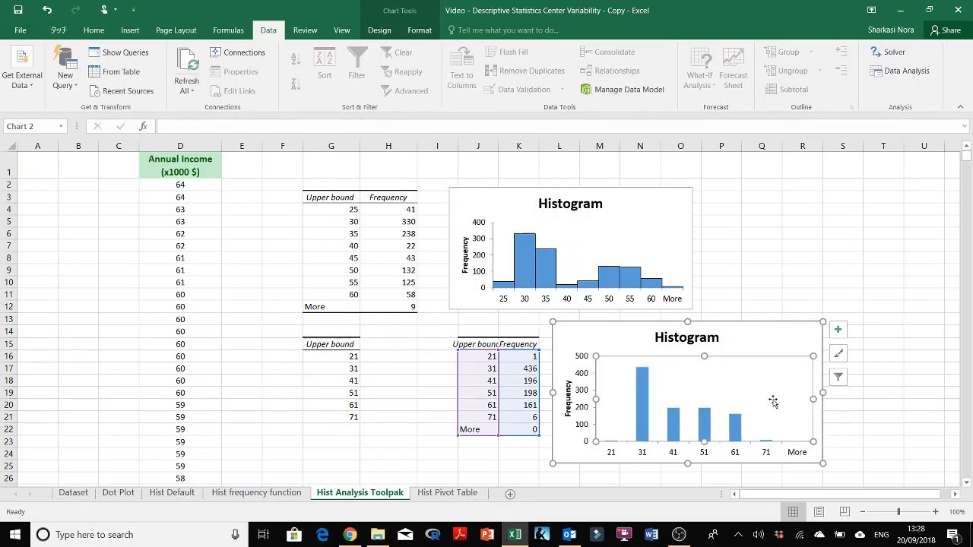
right_click(773, 402)
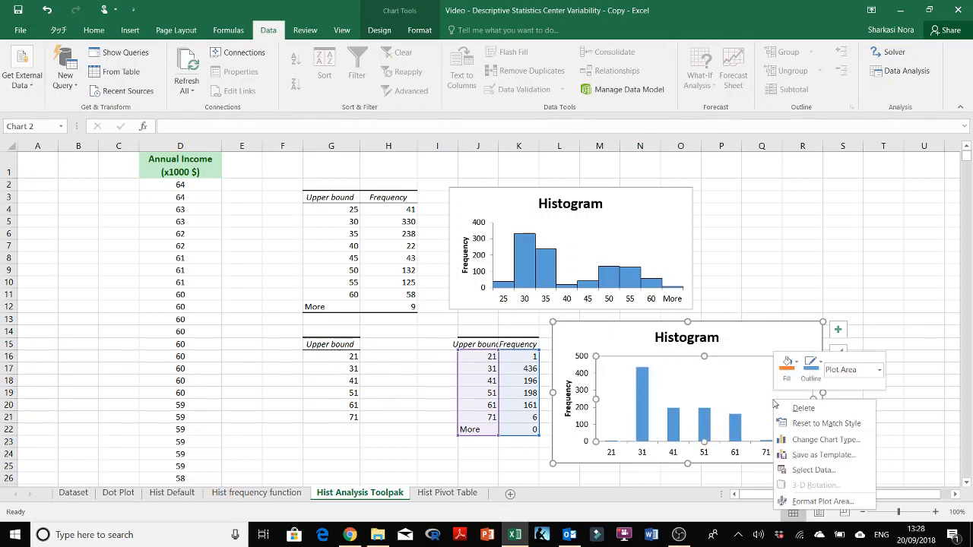
left_click(827, 501)
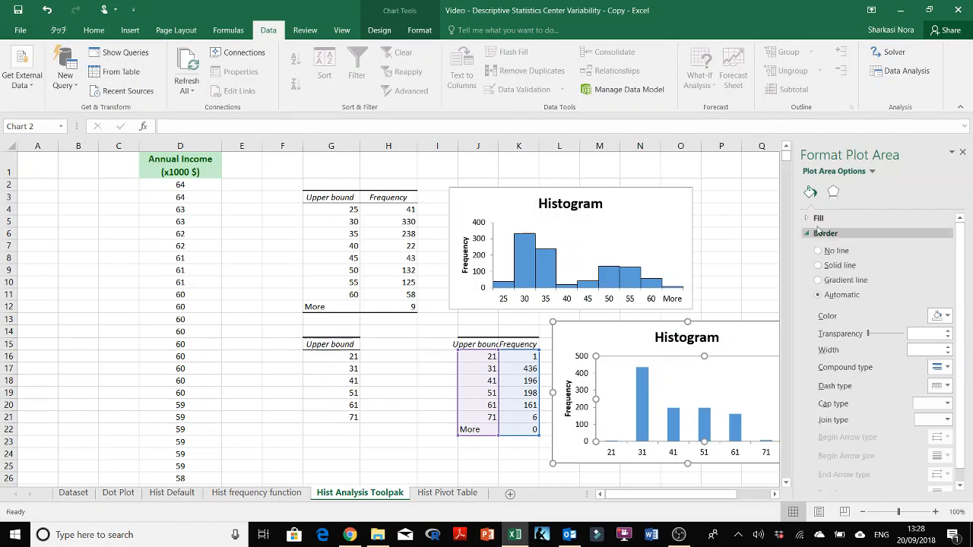
left_click(754, 220)
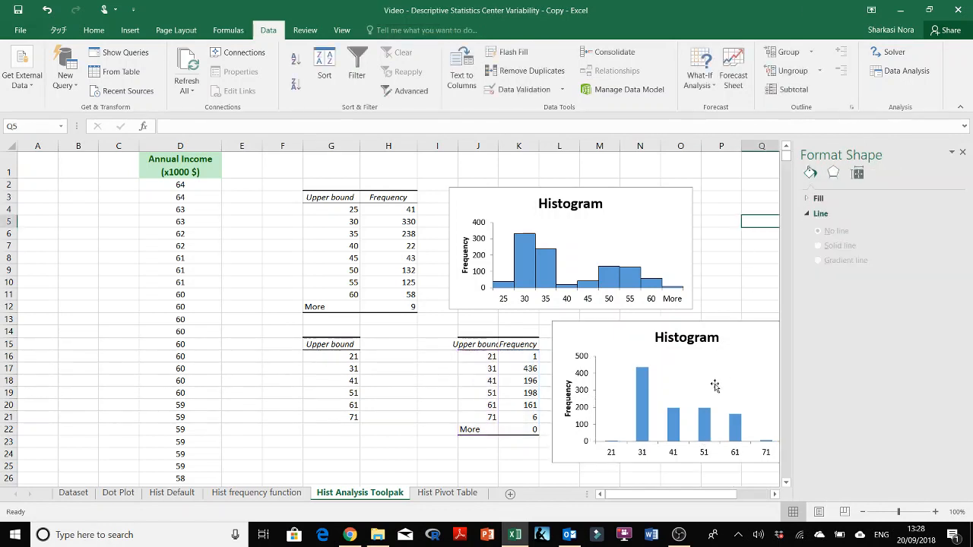
Step: Set the gap width of the second histogram's Frequency series to 0%
right_click(710, 417)
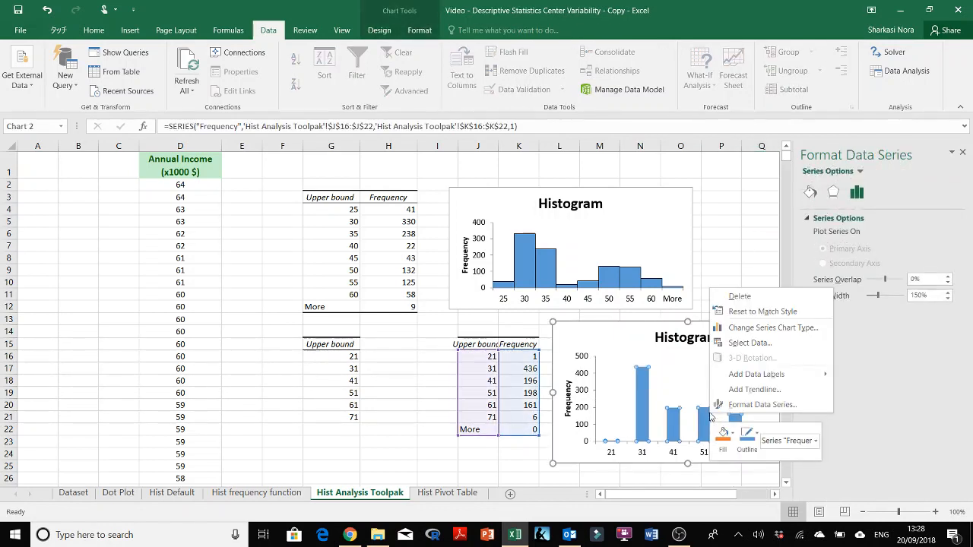
left_click(877, 302)
left_click_drag(877, 298, 824, 315)
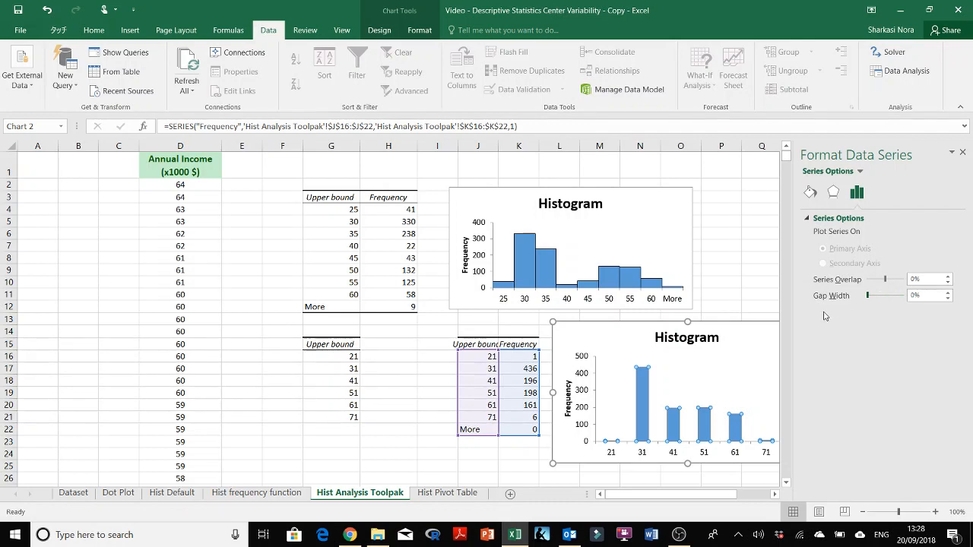
left_click(731, 284)
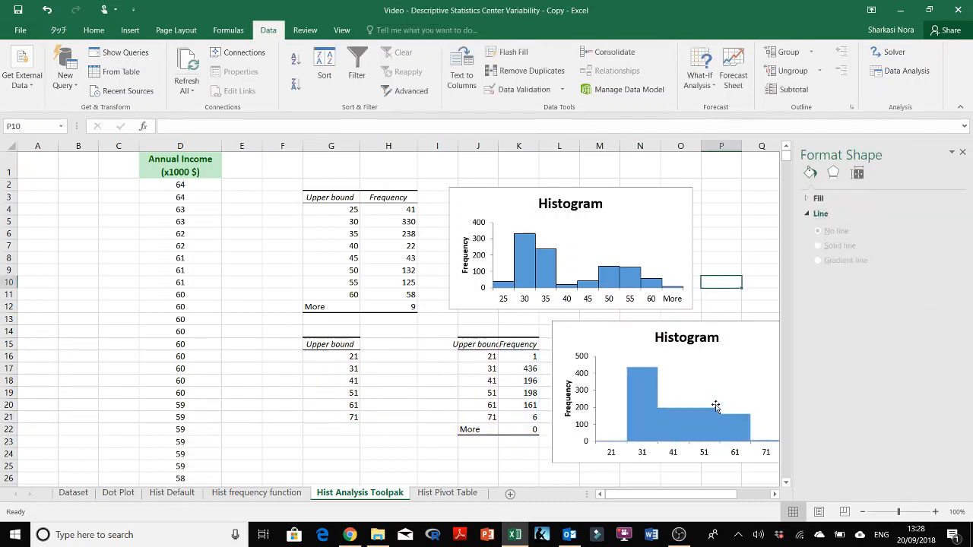
Step: Give the bars of the second histogram a solid black border
left_click(681, 417)
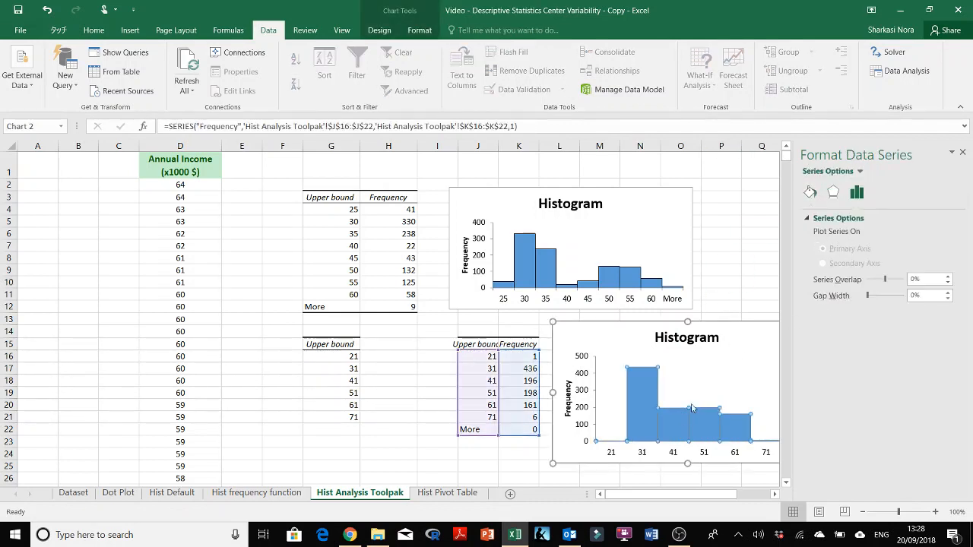
left_click(811, 193)
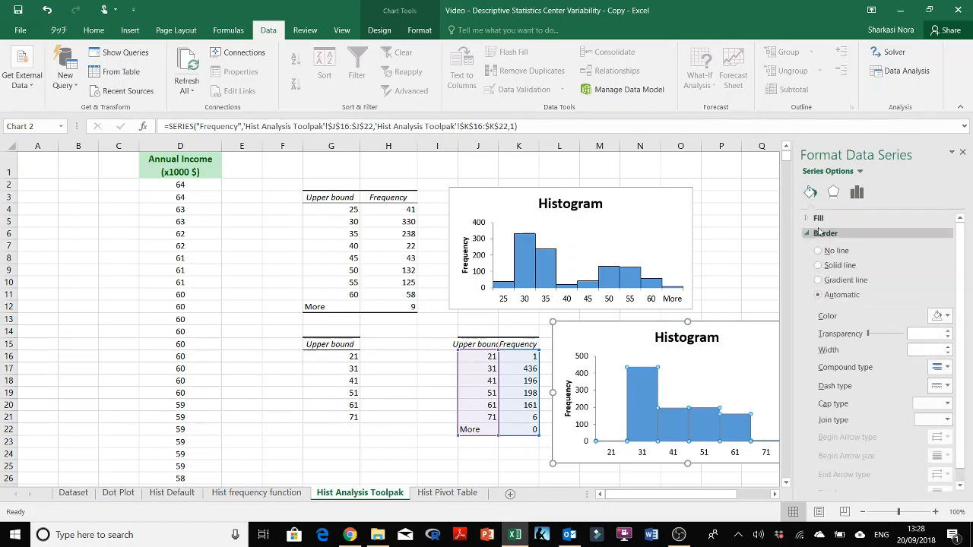
left_click(947, 316)
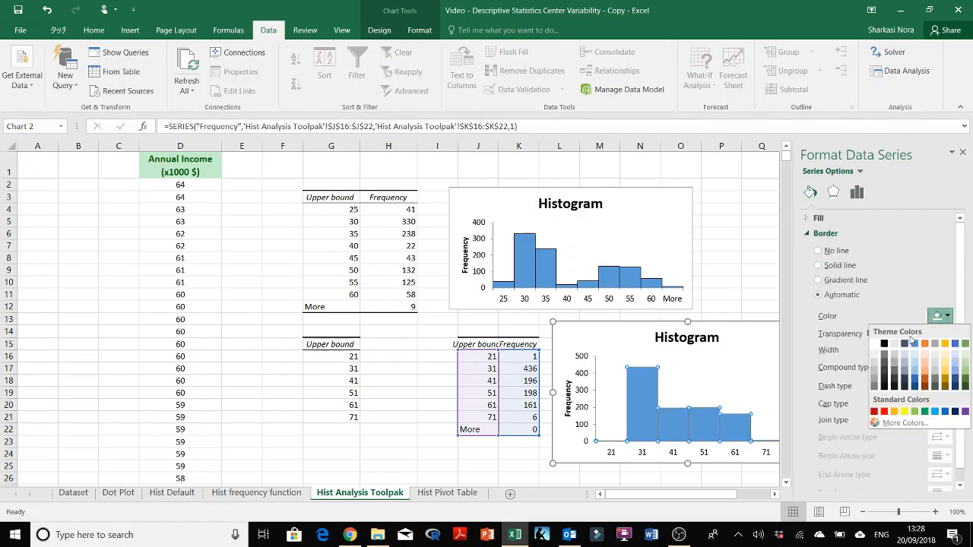
left_click(885, 344)
left_click(698, 397)
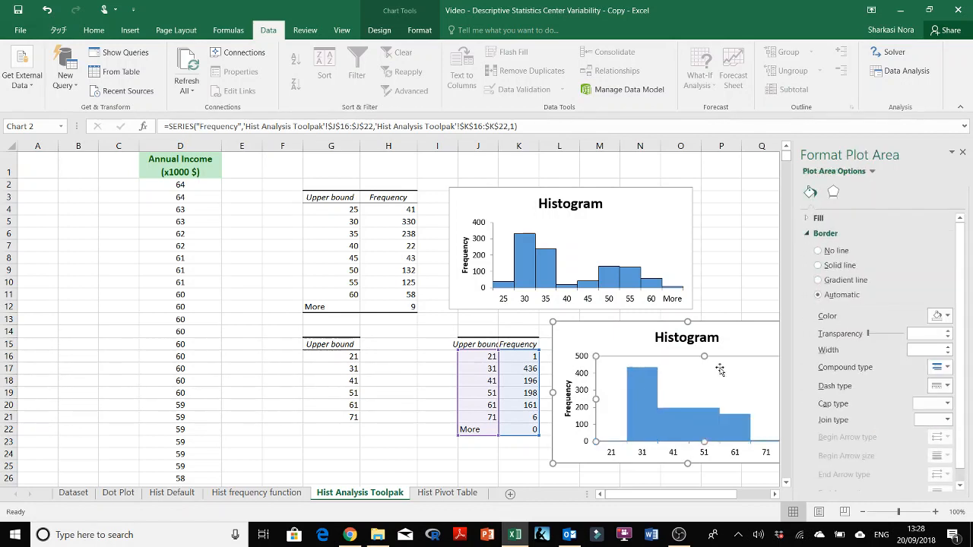
left_click(672, 435)
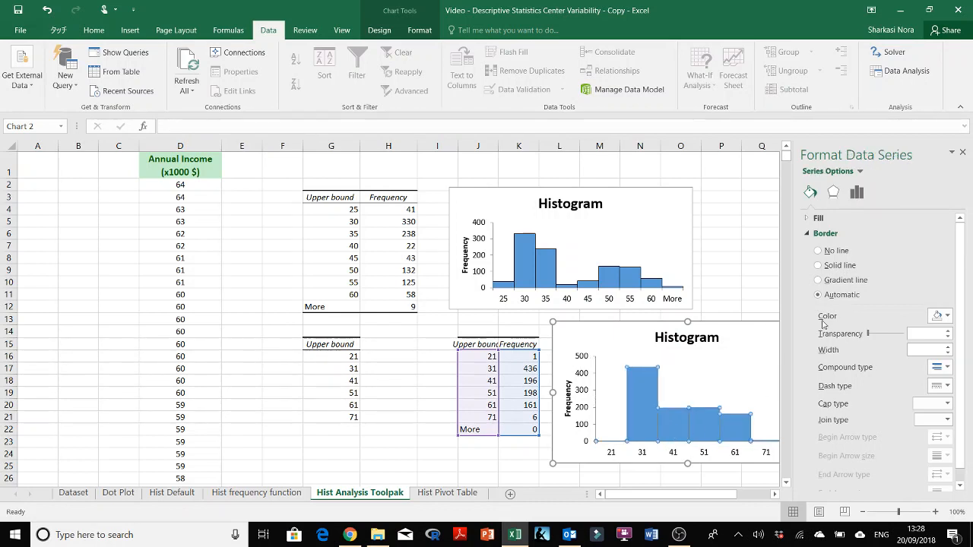
left_click(836, 268)
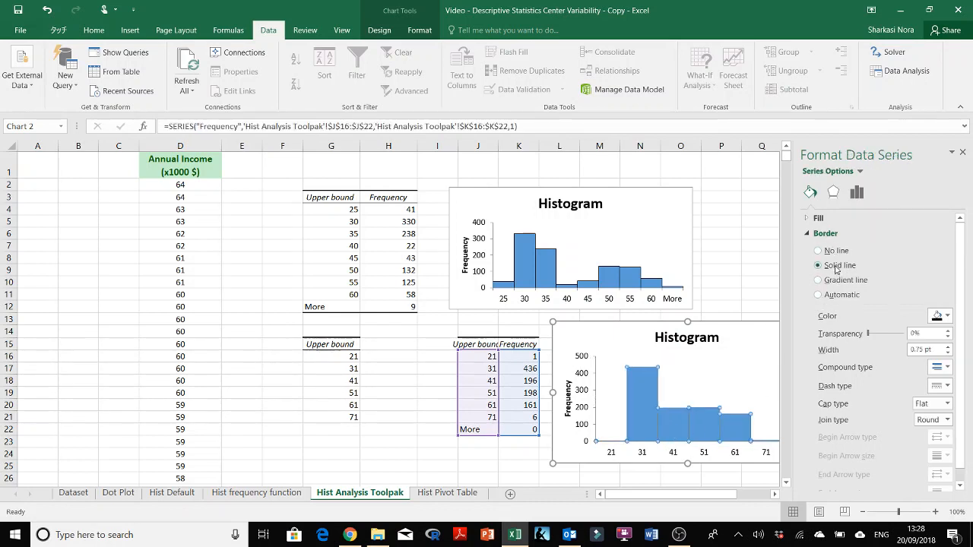
left_click(632, 410)
left_click(623, 473)
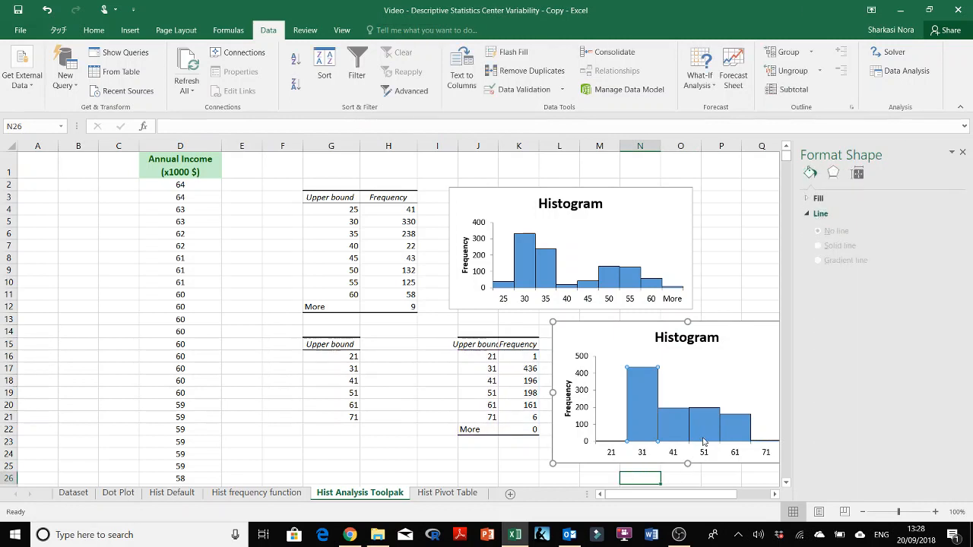
Step: Close the formatting options and move the second histogram slightly away from its frequency table
left_click(961, 153)
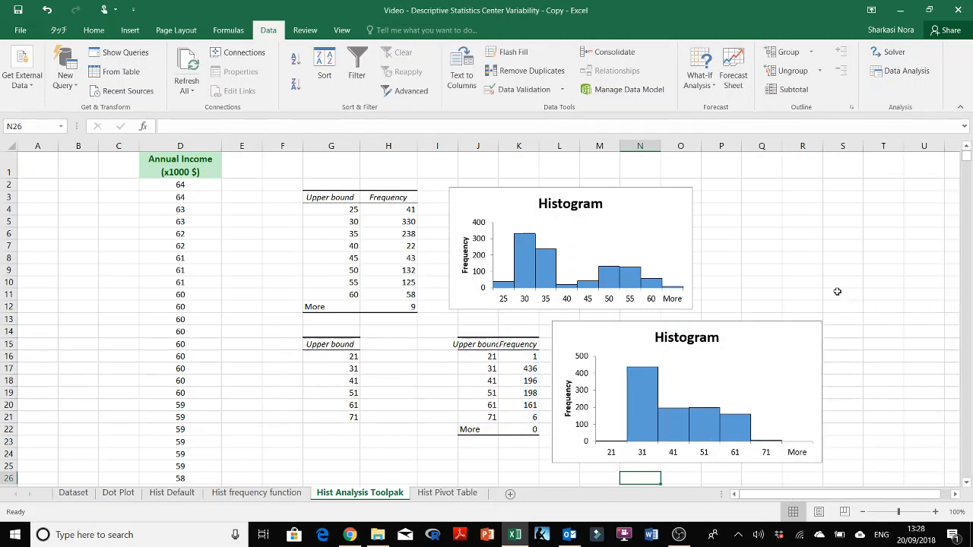
left_click(842, 294)
left_click_drag(733, 325, 752, 331)
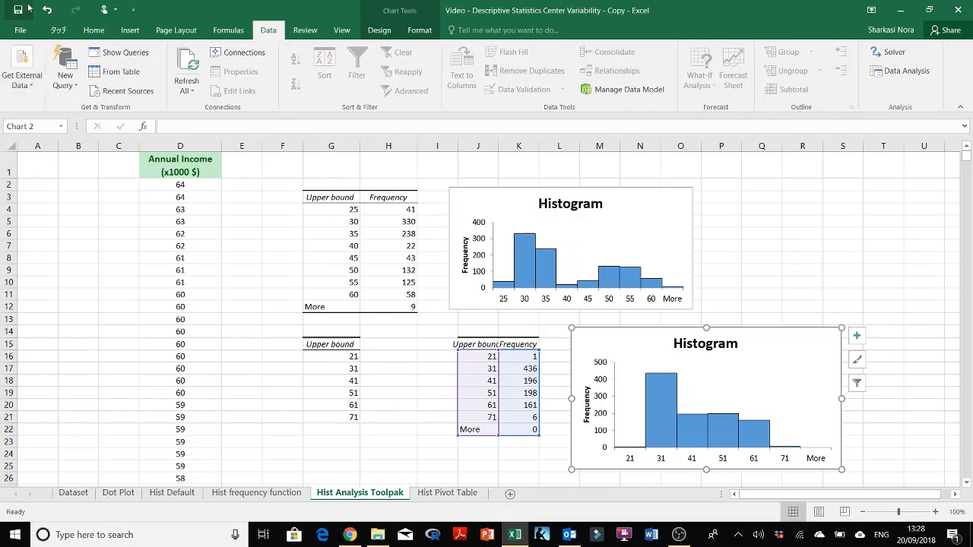
Step: Copy the Annual Income column D from the Hist Analysis Toolpak sheet into column D of the Hist Pivot Table sheet
left_click(465, 498)
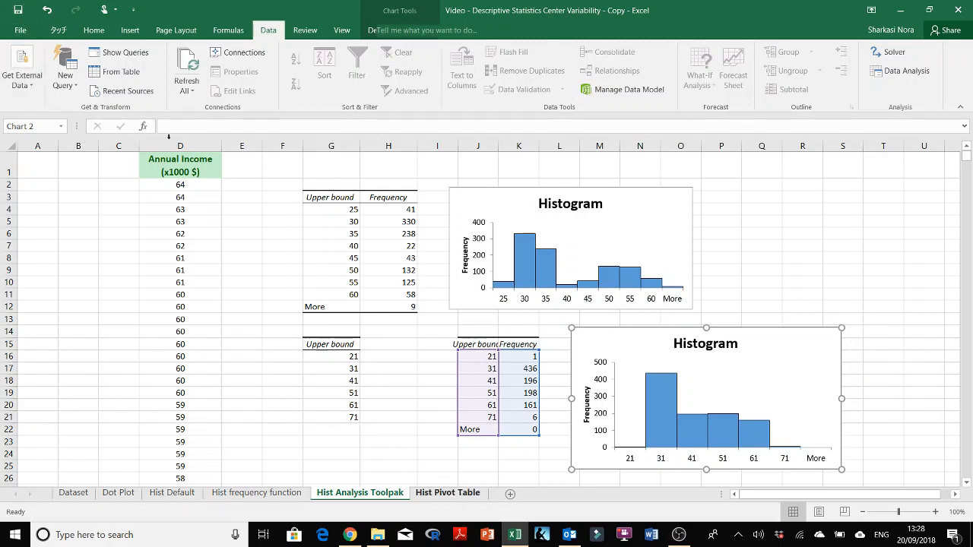
left_click(380, 493)
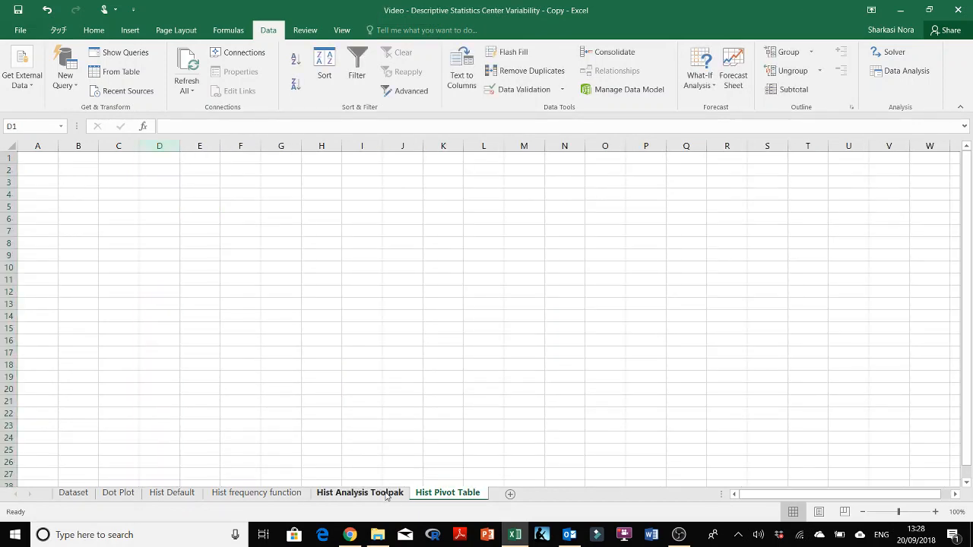
left_click(203, 144)
key("ctrl+c")
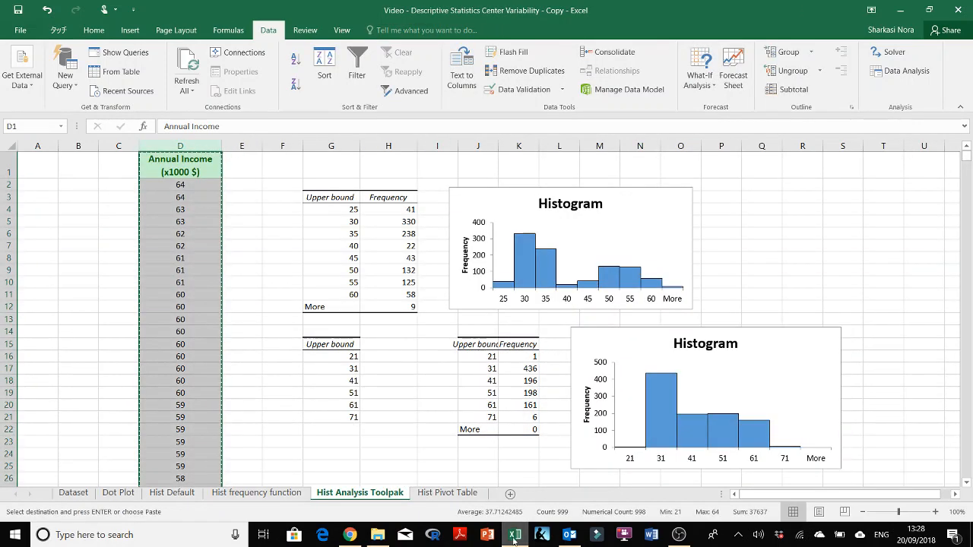
left_click(447, 493)
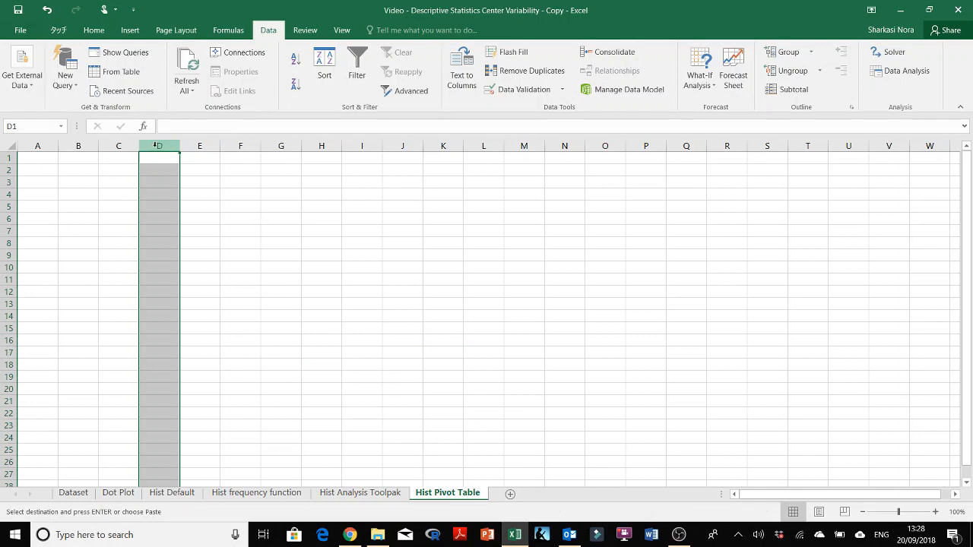
key("ctrl+v")
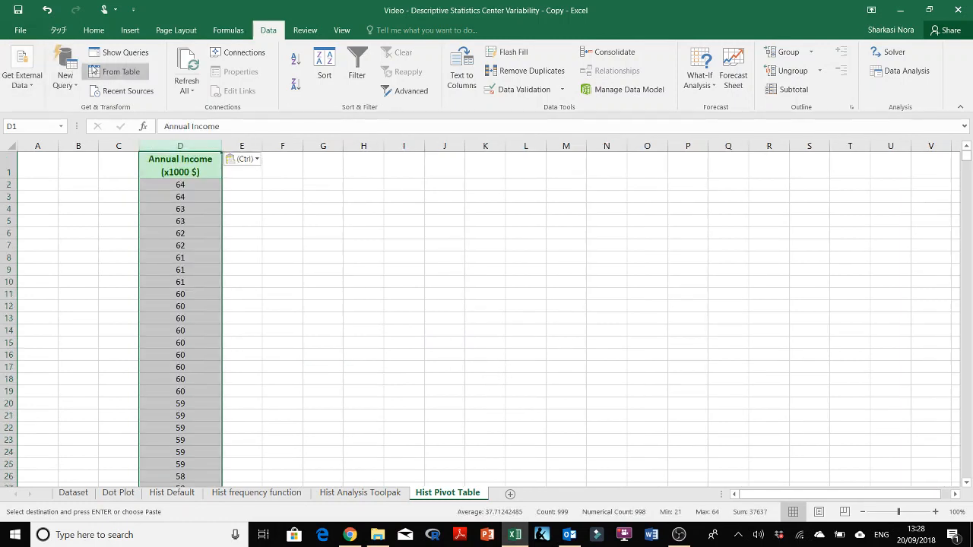
Step: Create a PivotTable from the Annual Income column D, placed on the existing Hist Pivot Table sheet at G2:L22
left_click(127, 31)
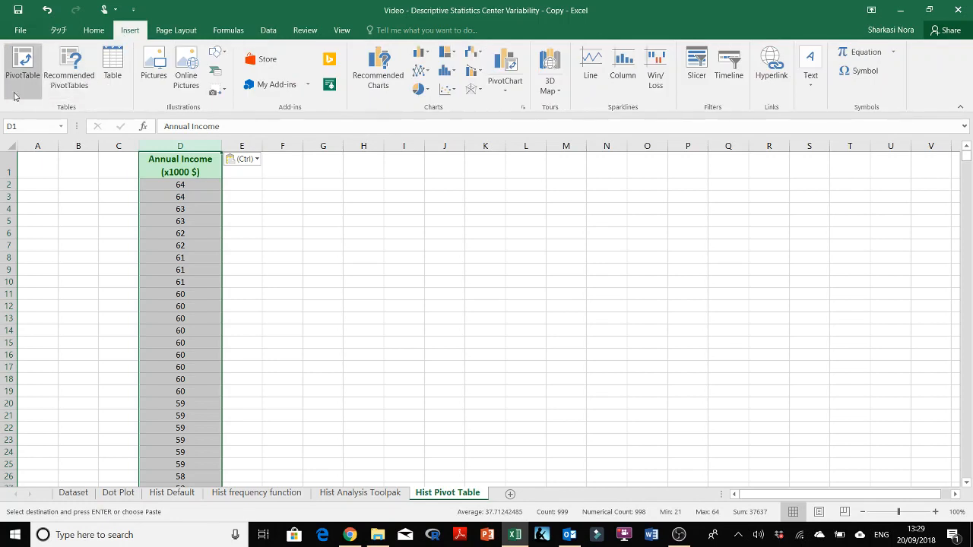
left_click(22, 69)
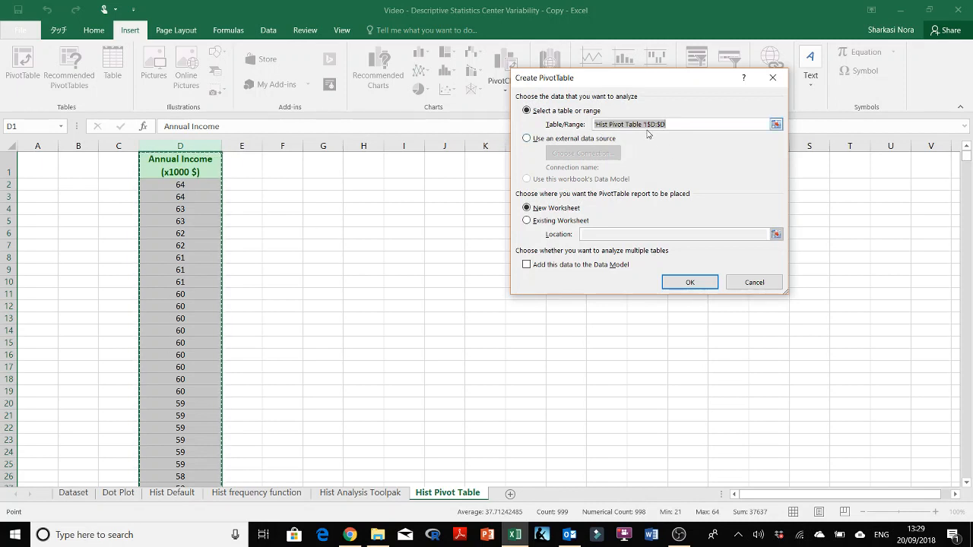
left_click(545, 221)
left_click(775, 234)
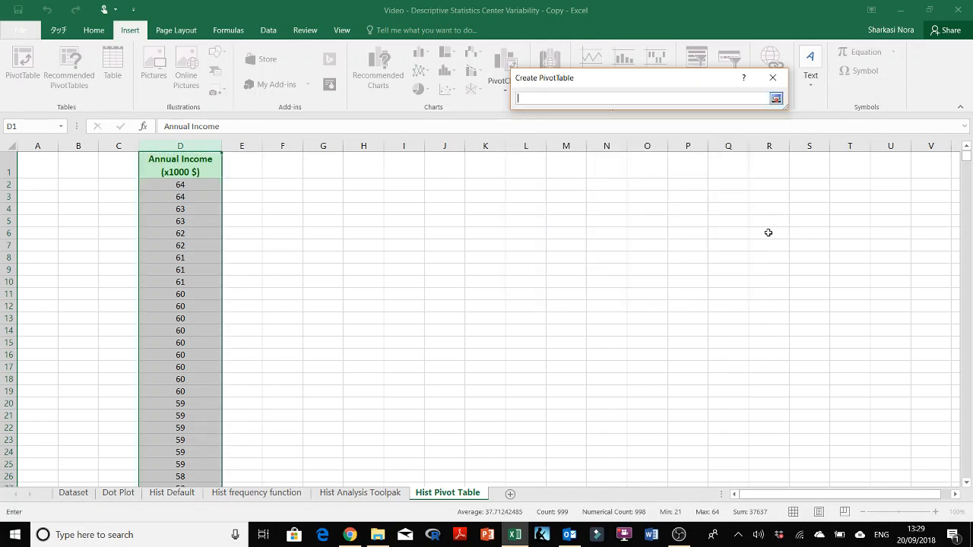
left_click_drag(313, 185, 543, 425)
left_click(775, 98)
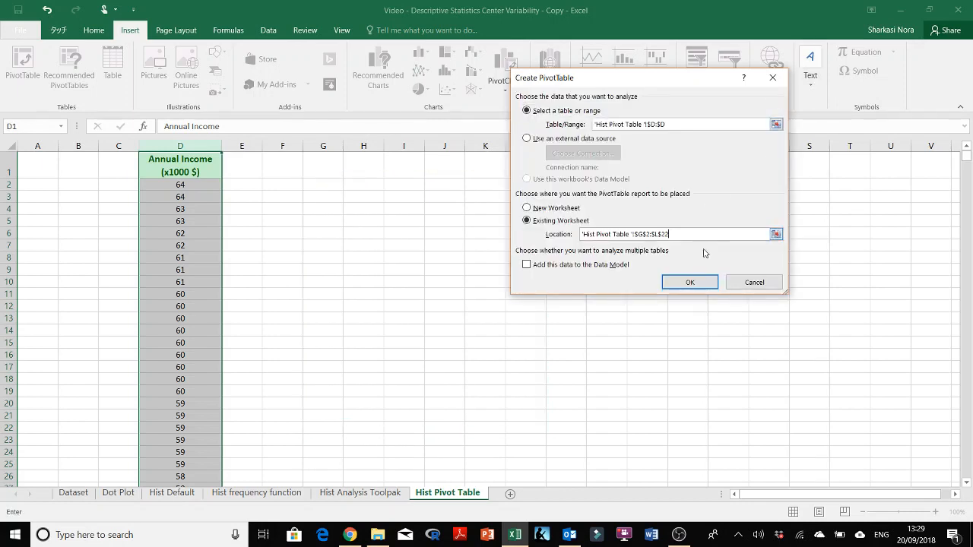
left_click(690, 282)
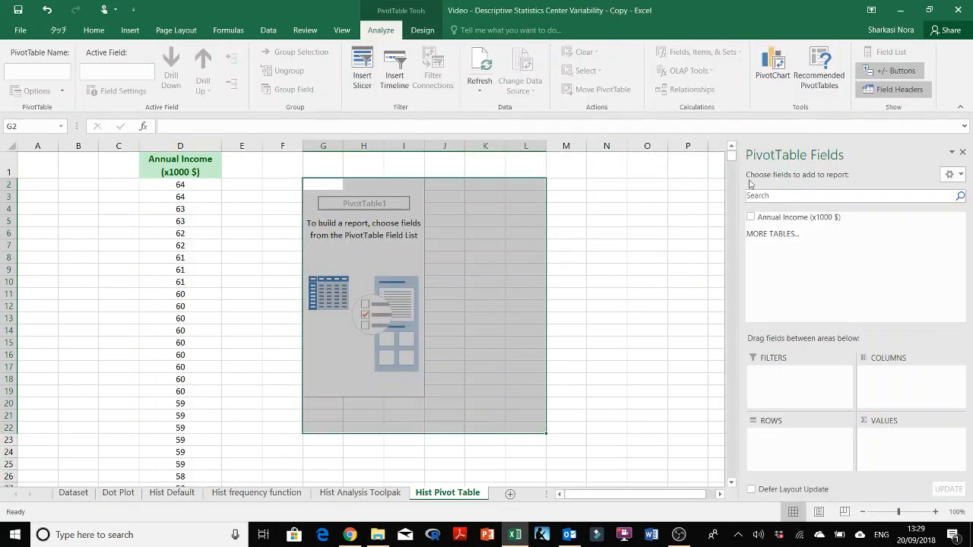
Step: Add Annual Income (x1000 $) to the PivotTable both as the row field and as a count in the values
left_click(750, 218)
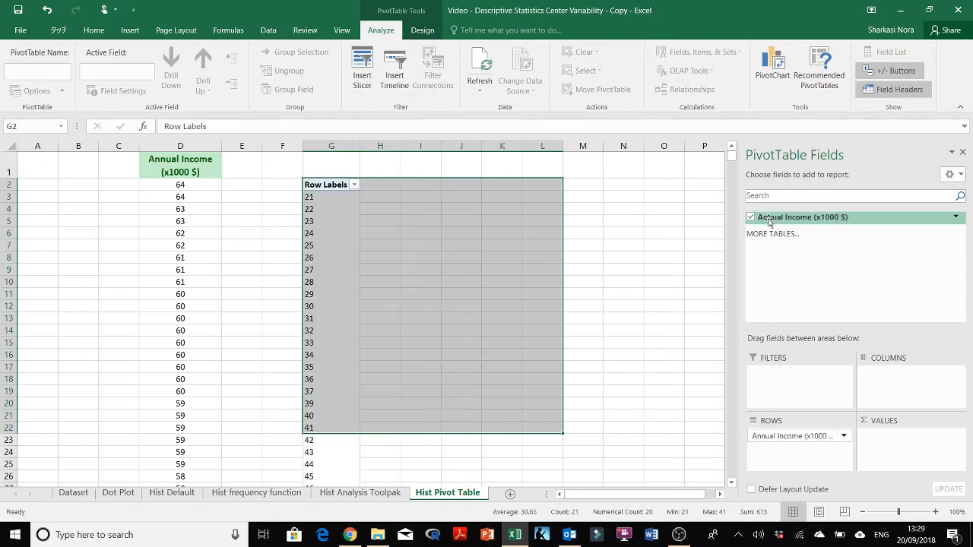
left_click_drag(770, 220, 807, 221)
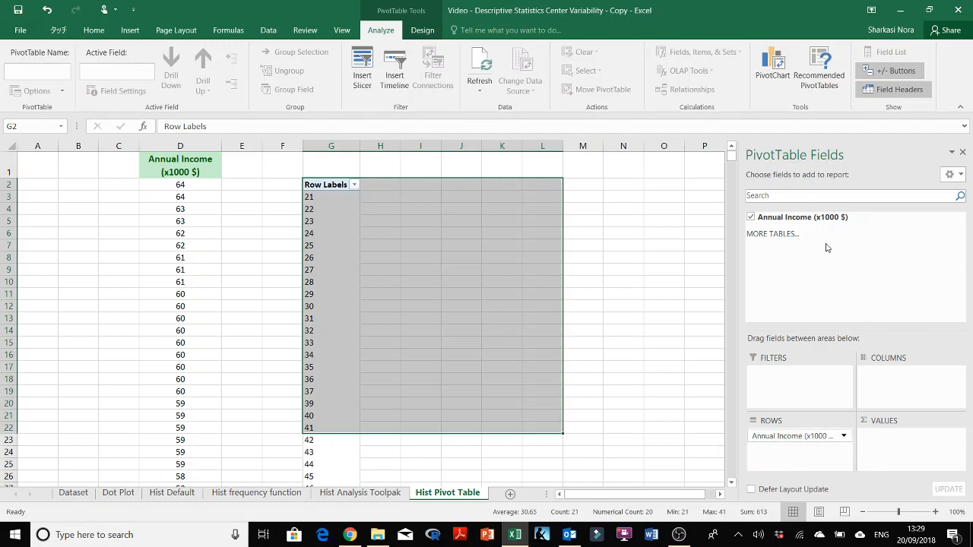
left_click_drag(797, 215, 924, 444)
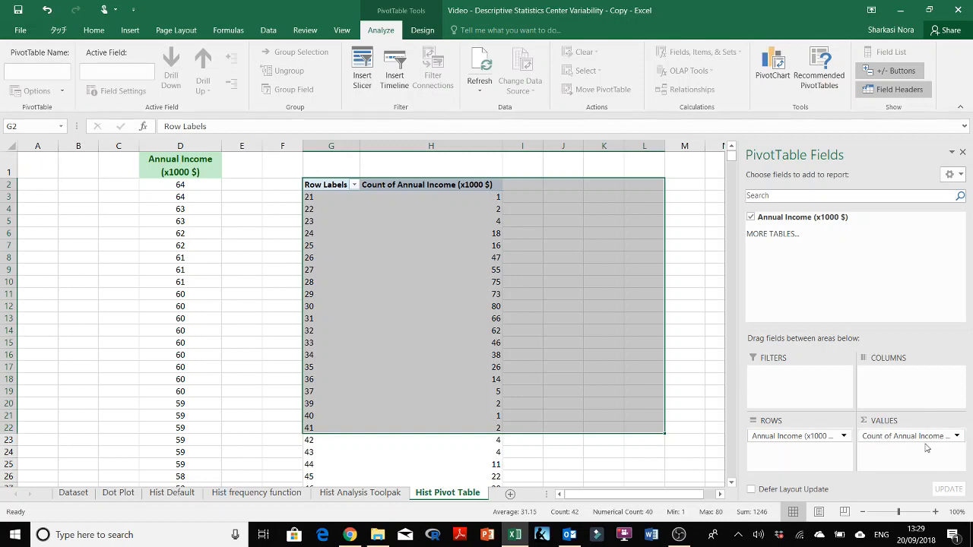
left_click_drag(600, 233, 623, 230)
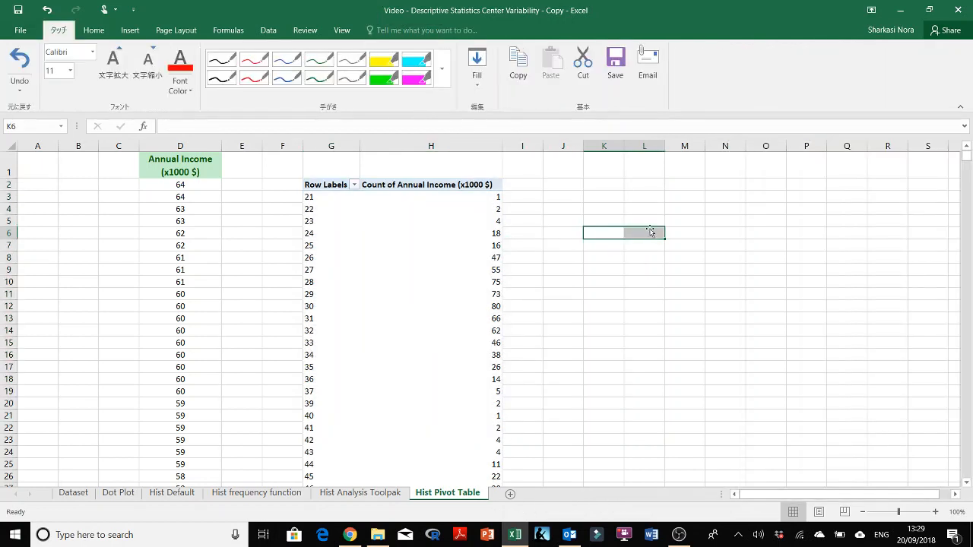
Step: Group the PivotTable's income row labels from 21 to 64 by 10 and check the resulting interval counts
left_click(317, 196)
right_click(318, 197)
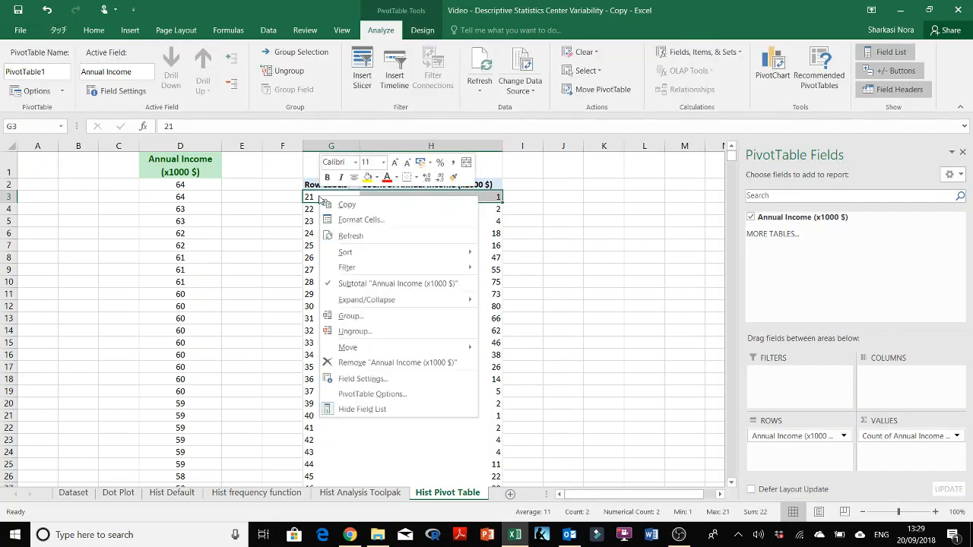
left_click(319, 197)
right_click(317, 197)
left_click(361, 316)
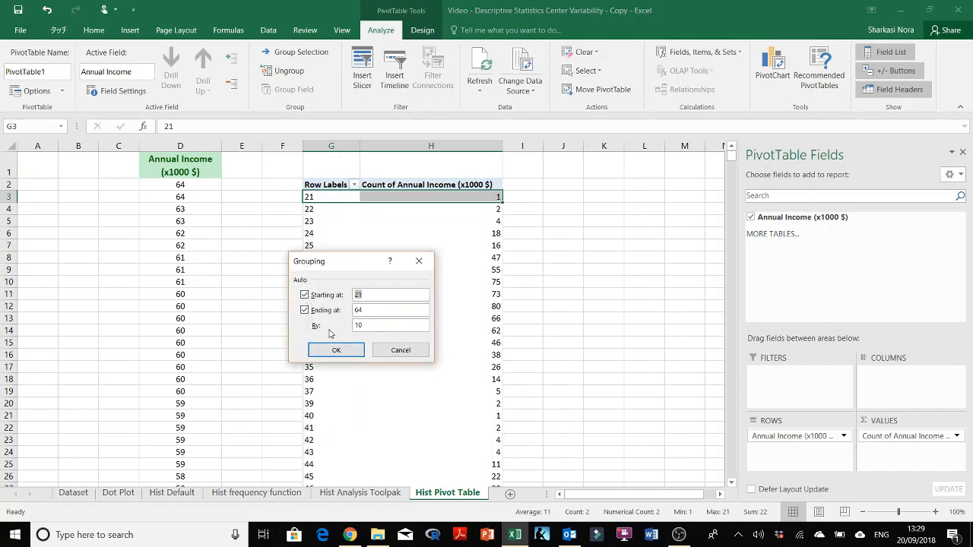
left_click(343, 349)
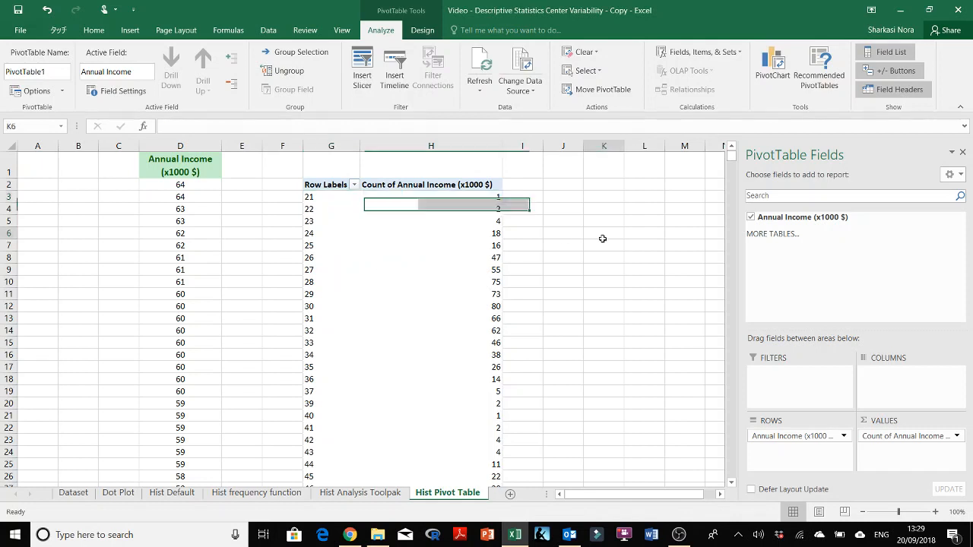
left_click(604, 236)
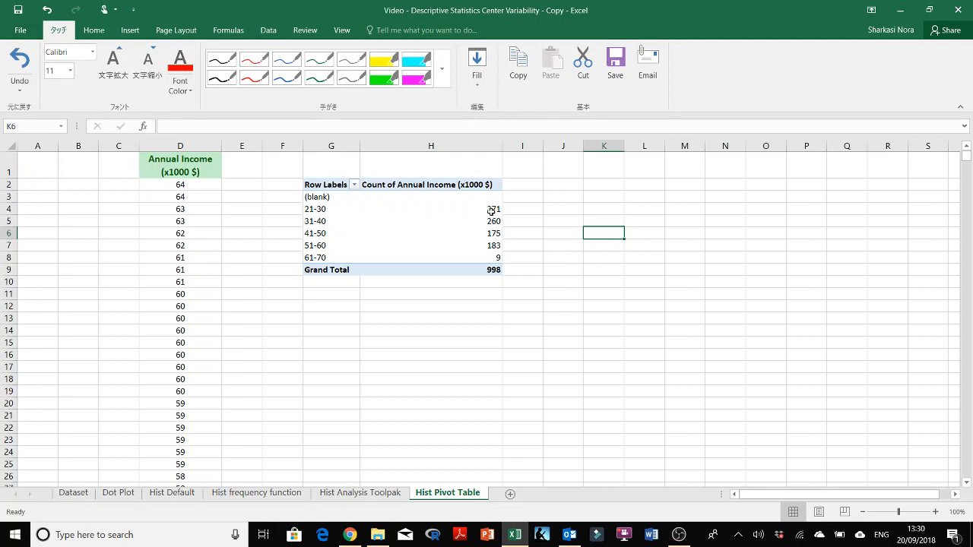
left_click_drag(492, 211, 360, 256)
left_click(464, 353)
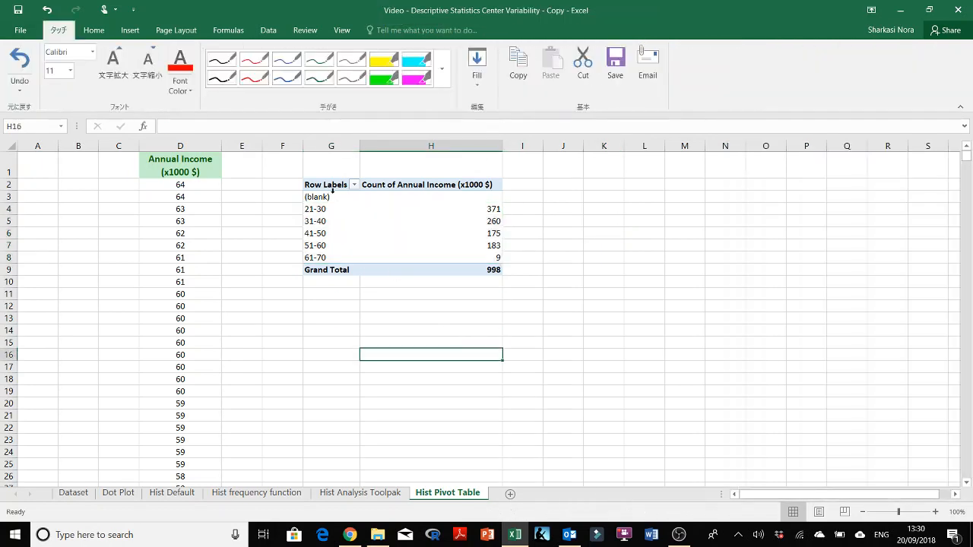
Step: Regroup the PivotTable's income row labels, starting at 21, into intervals with a width of 7
left_click(318, 209)
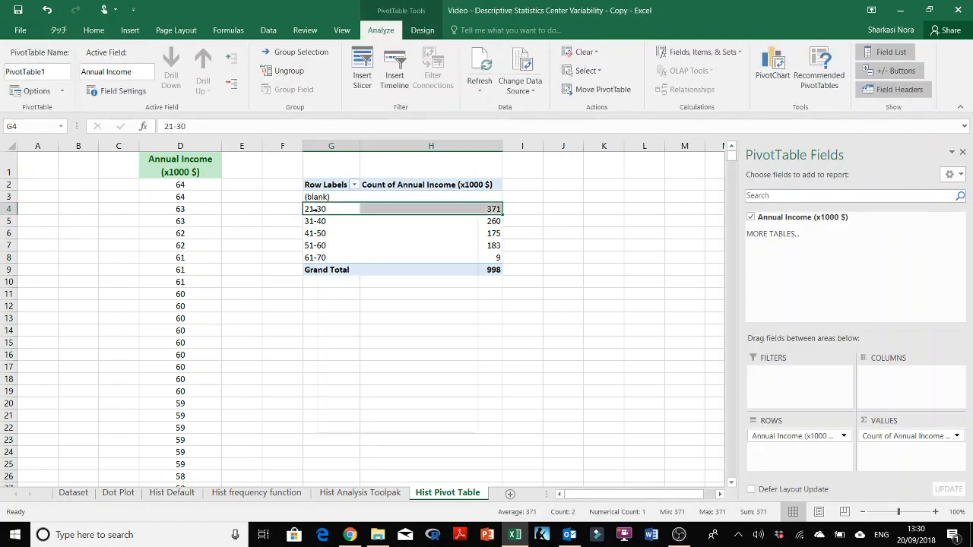
right_click(320, 212)
left_click(383, 332)
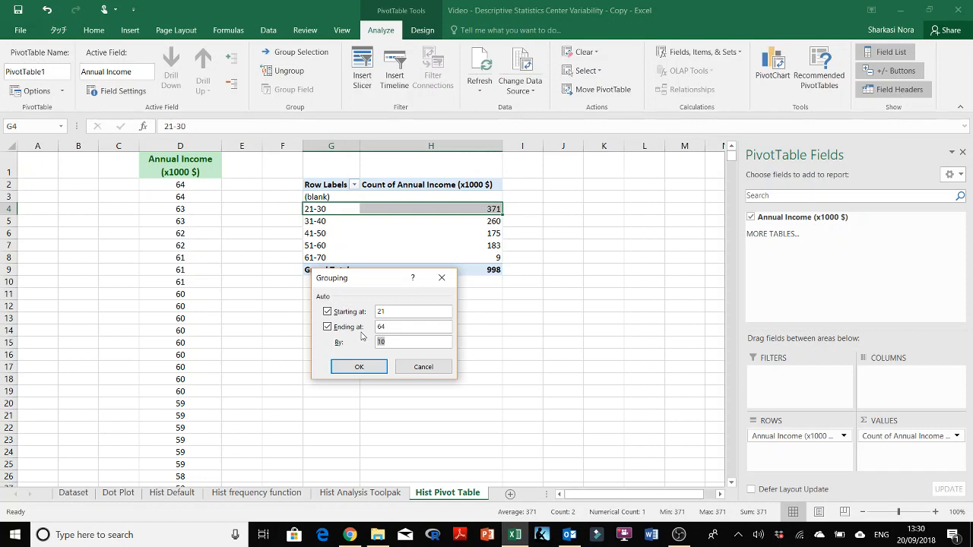
left_click(359, 367)
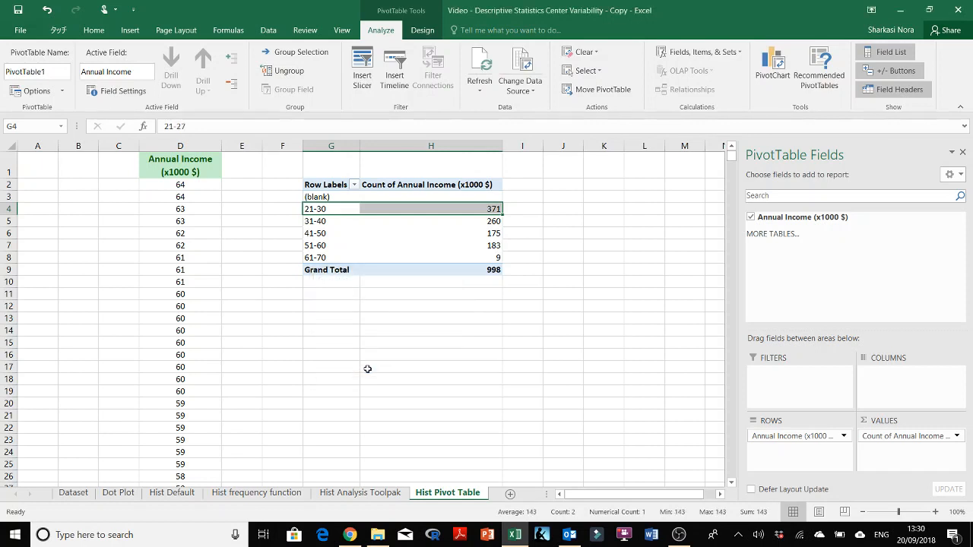
left_click(493, 282)
left_click(428, 354)
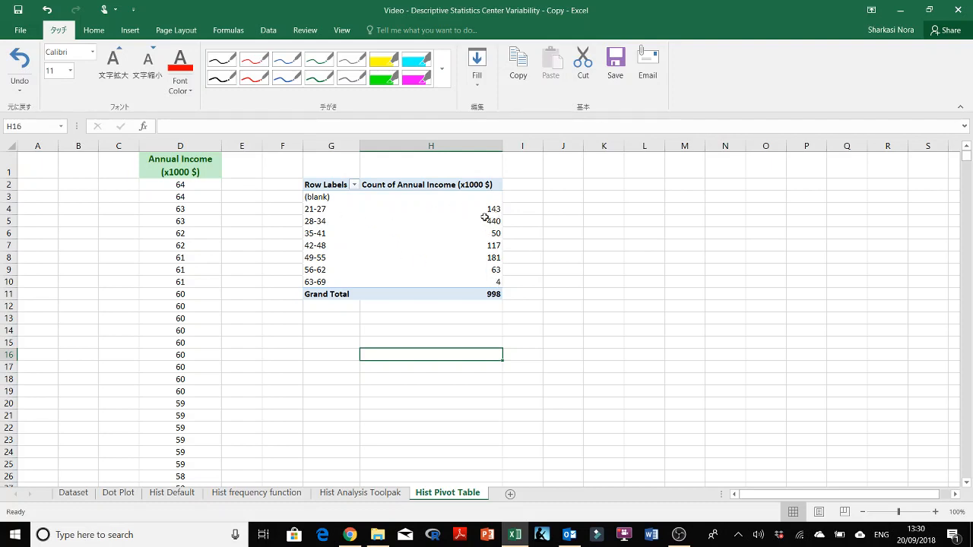
Step: Try to insert a 2-D clustered column chart from the PivotTable's intervals and counts in G4:H10
left_click_drag(314, 209, 445, 280)
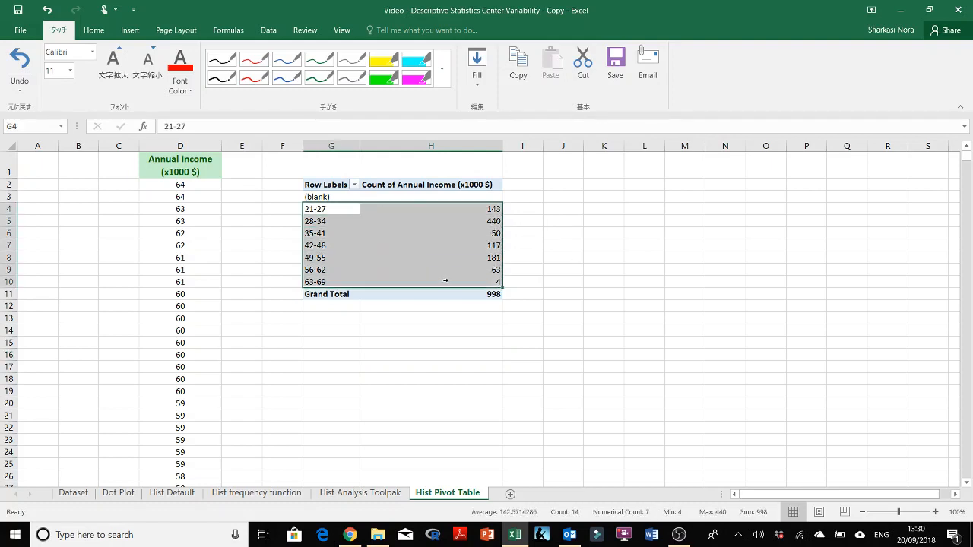
left_click(130, 29)
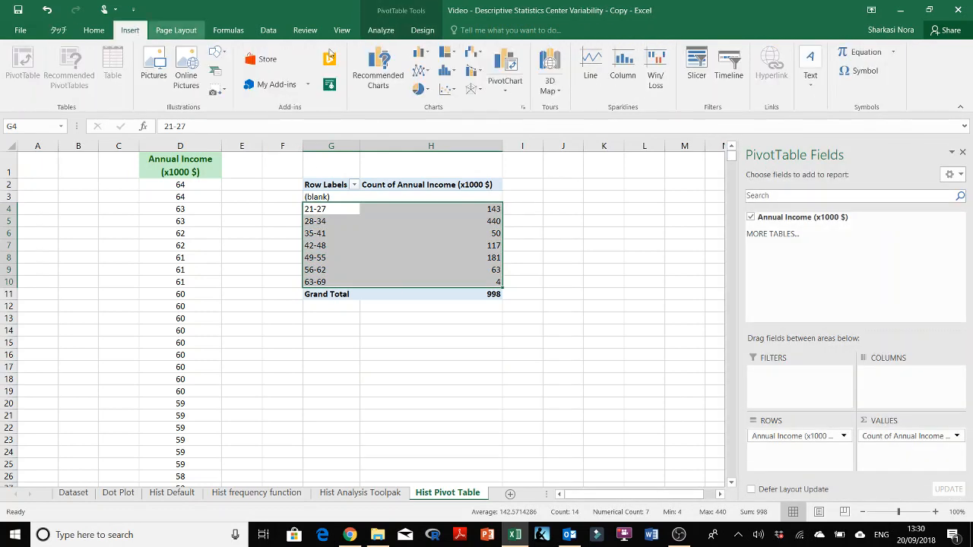
left_click(420, 53)
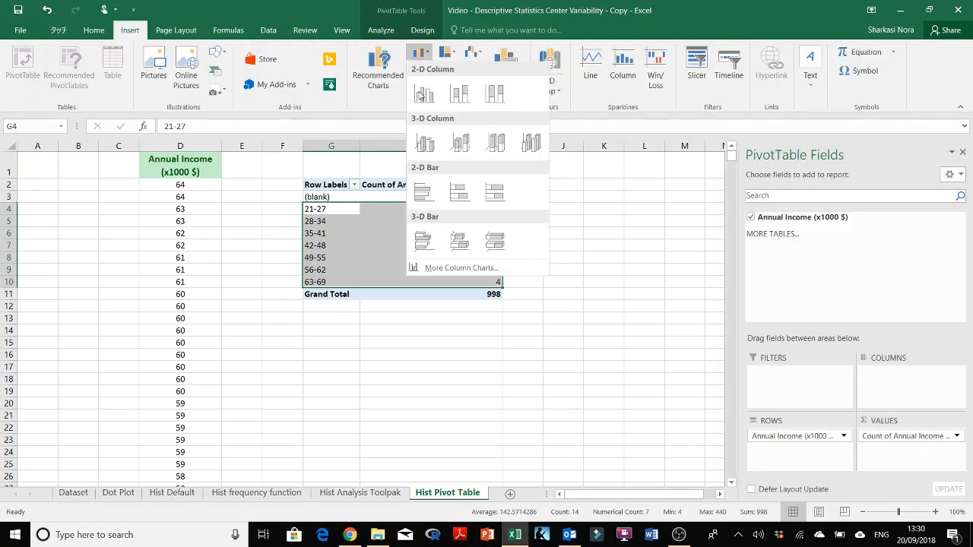
left_click(420, 90)
left_click(423, 55)
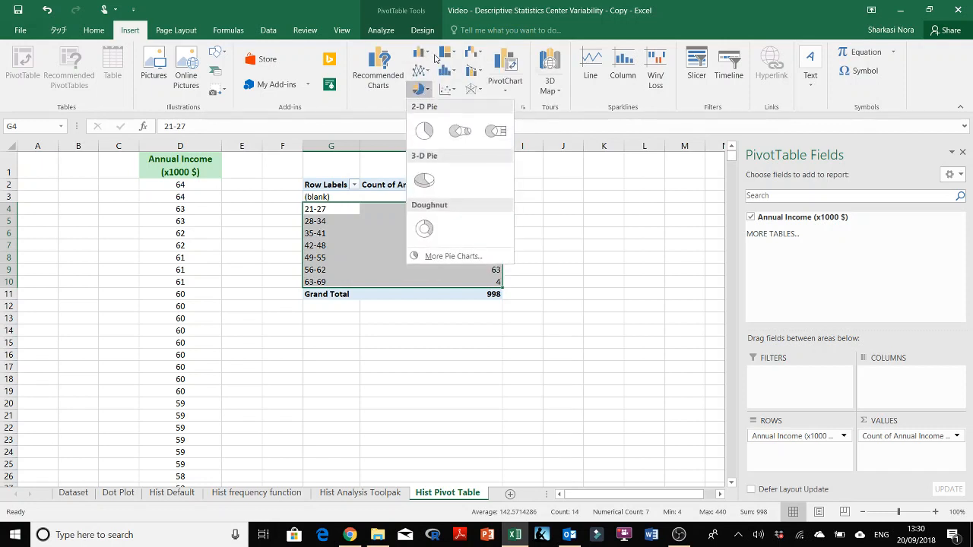
left_click(427, 58)
left_click(428, 58)
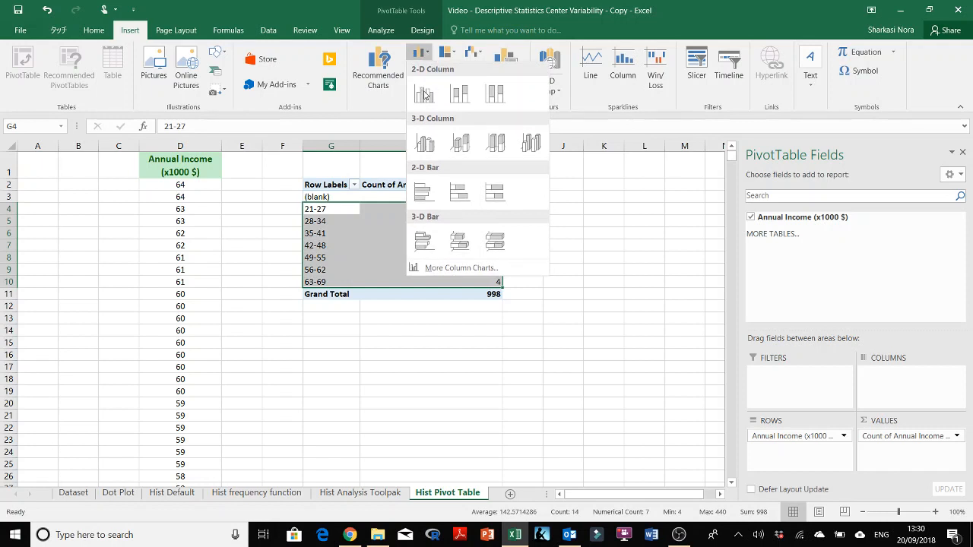
left_click(603, 248)
left_click(426, 245)
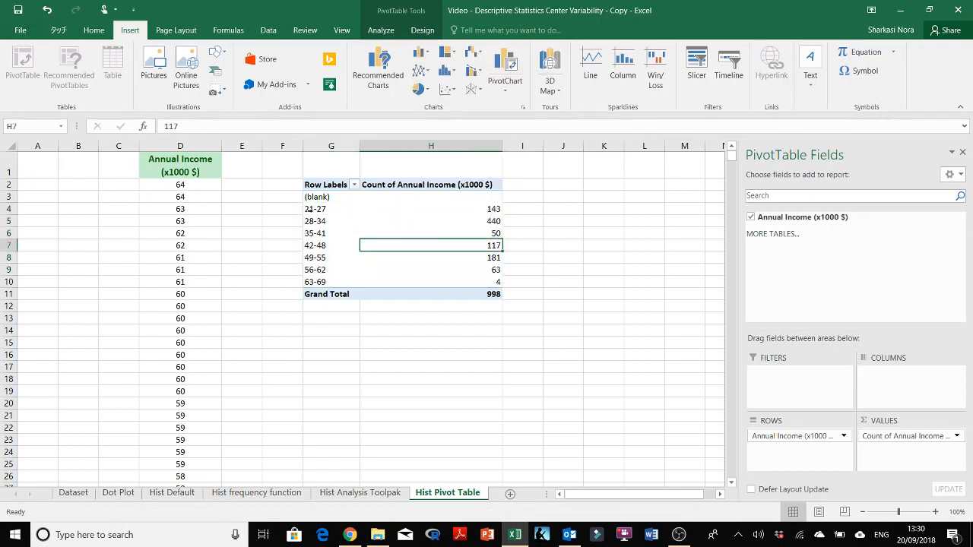
left_click_drag(308, 208, 384, 282)
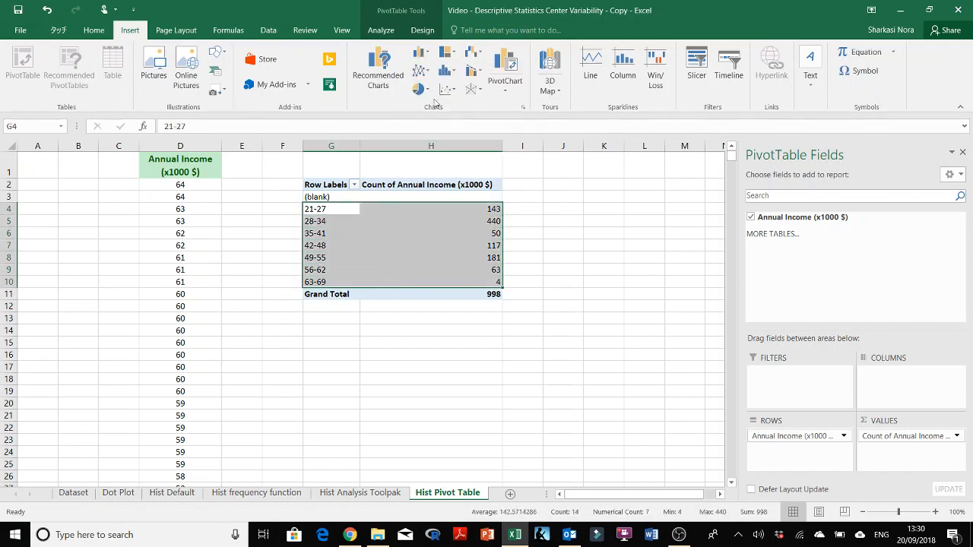
left_click(427, 58)
key("Escape")
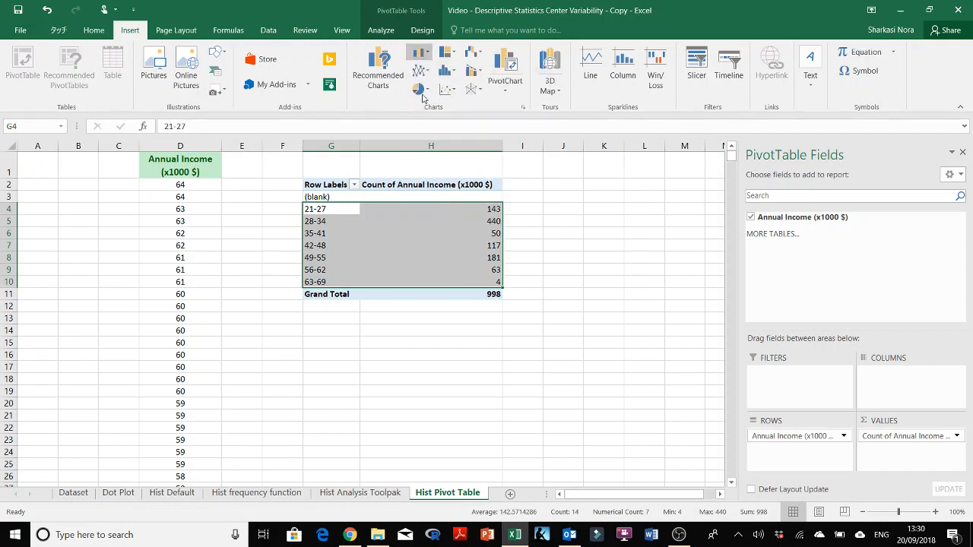
left_click(421, 89)
left_click(424, 53)
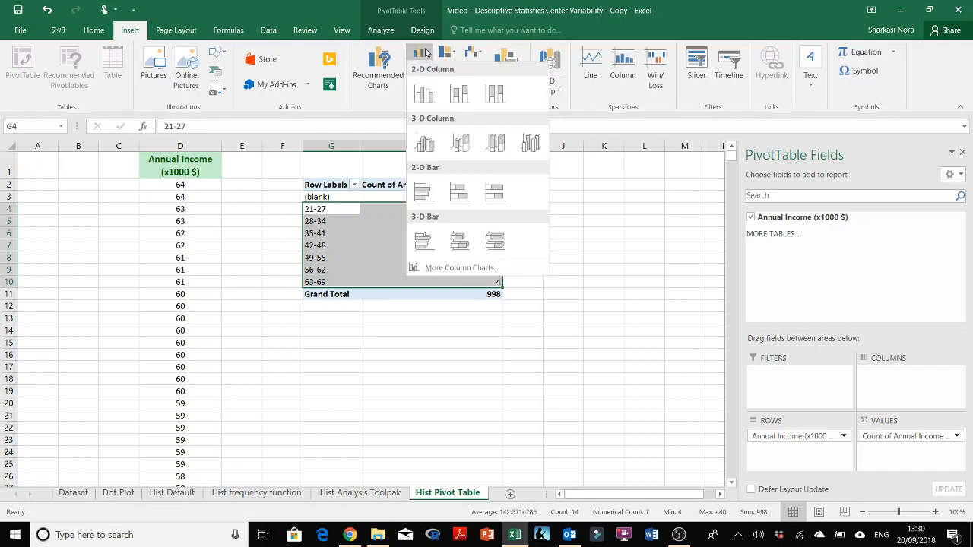
left_click(655, 269)
Step: Copy the PivotTable's intervals and counts from G4:H10 to J4 and slightly widen column K
left_click(961, 153)
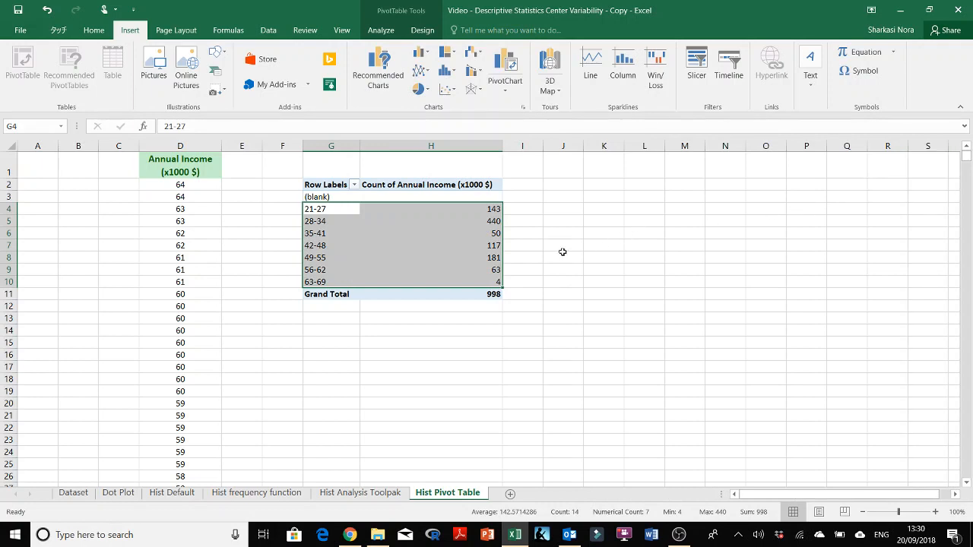
key("ctrl+c")
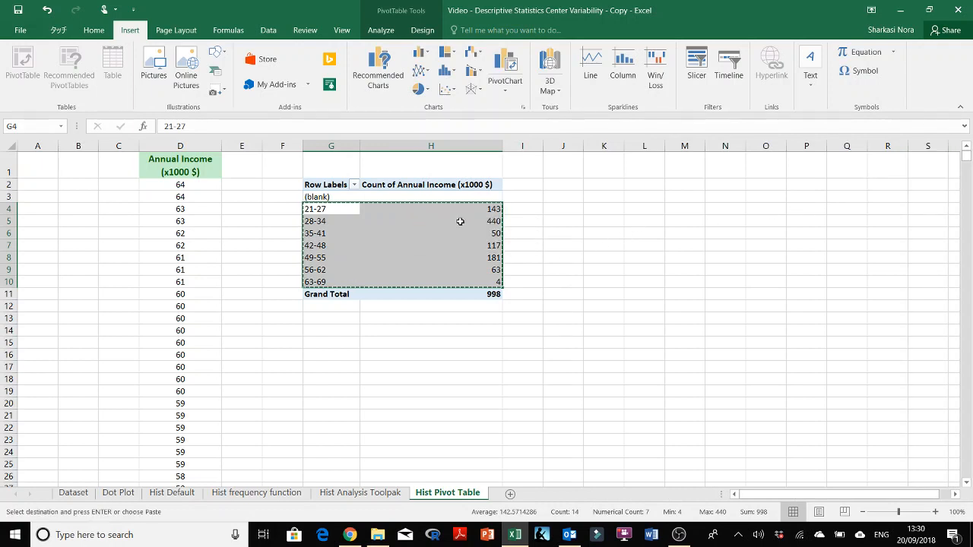
left_click(555, 211)
key("ctrl+v")
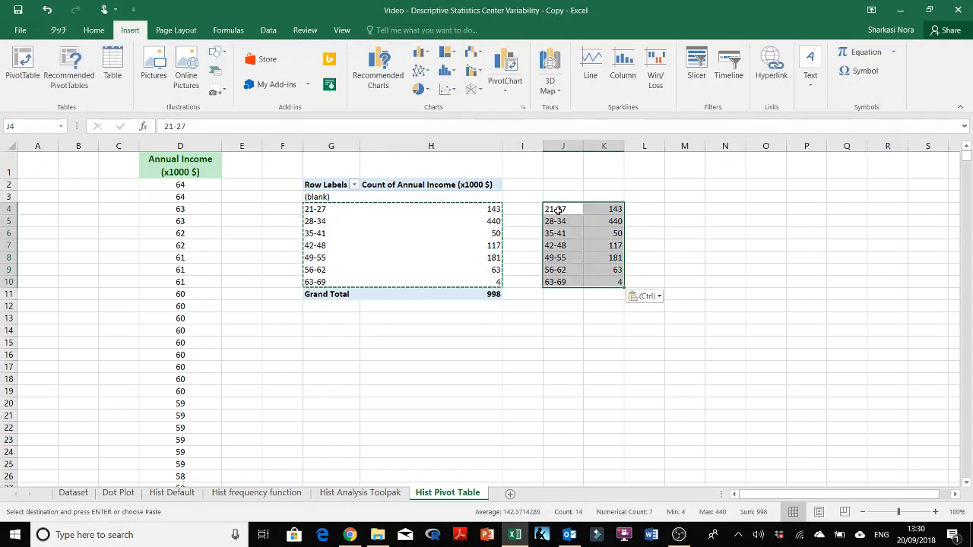
left_click(658, 296)
left_click(617, 366)
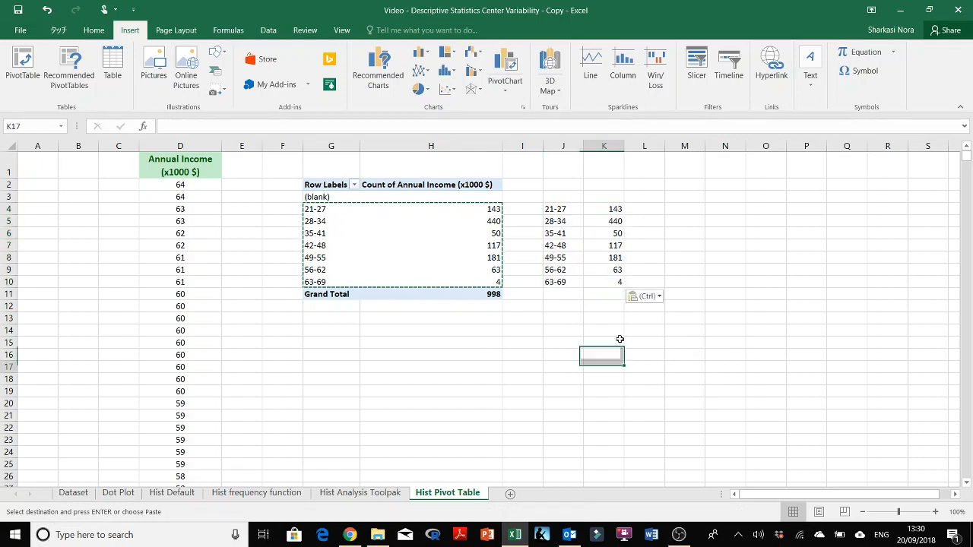
left_click(626, 154)
left_click_drag(624, 145, 639, 146)
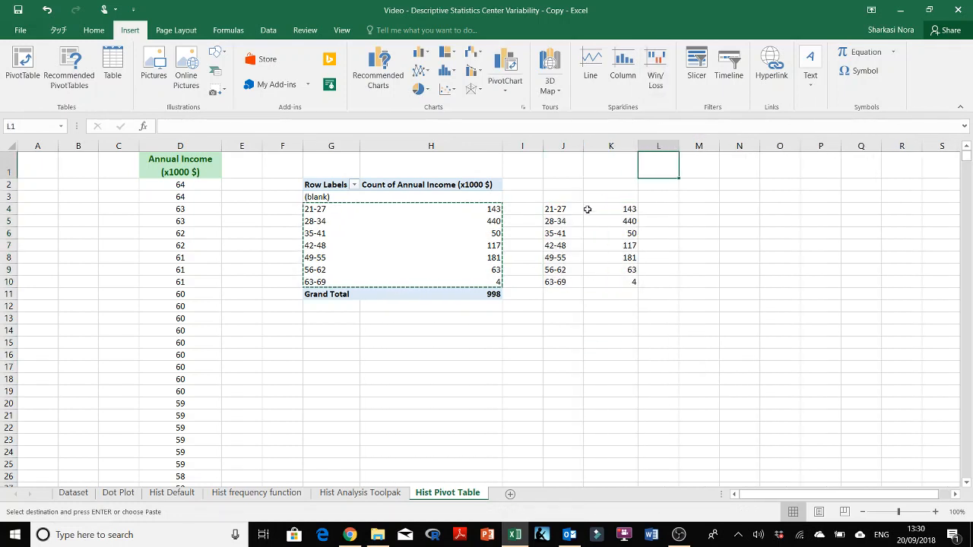
Step: Try to insert a column chart from the copied counts in K4:K10 and cancel the active copy selection
left_click_drag(555, 209, 634, 282)
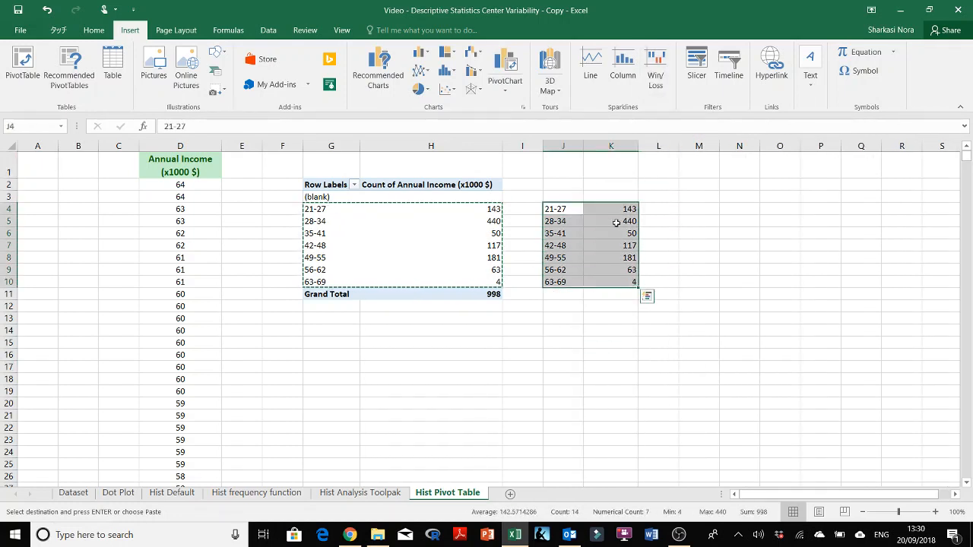
left_click_drag(611, 209, 612, 281)
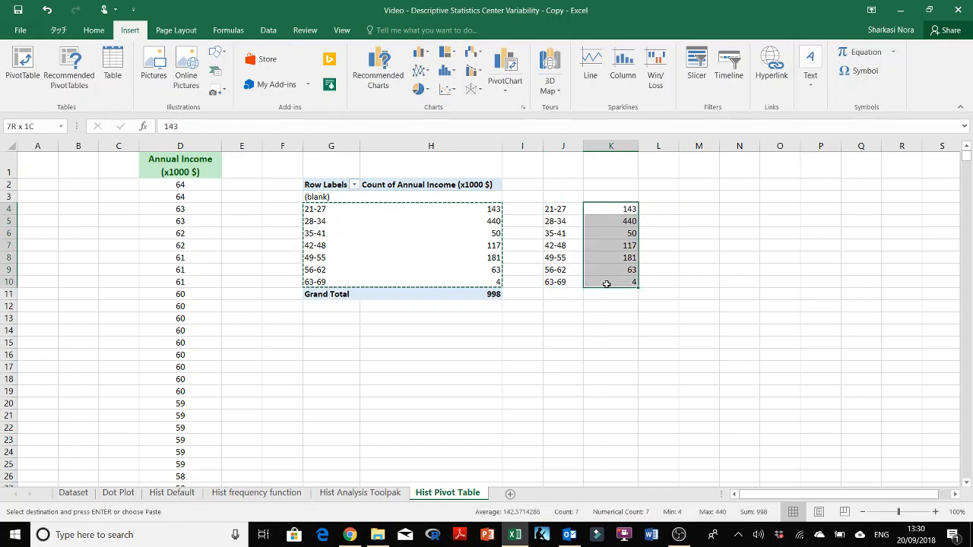
left_click(424, 59)
left_click(420, 90)
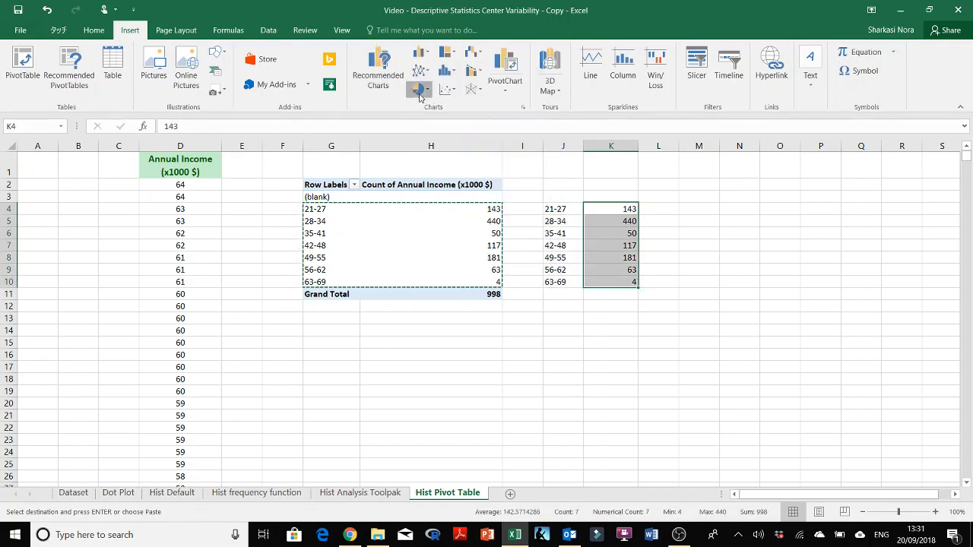
left_click(426, 55)
left_click(408, 11)
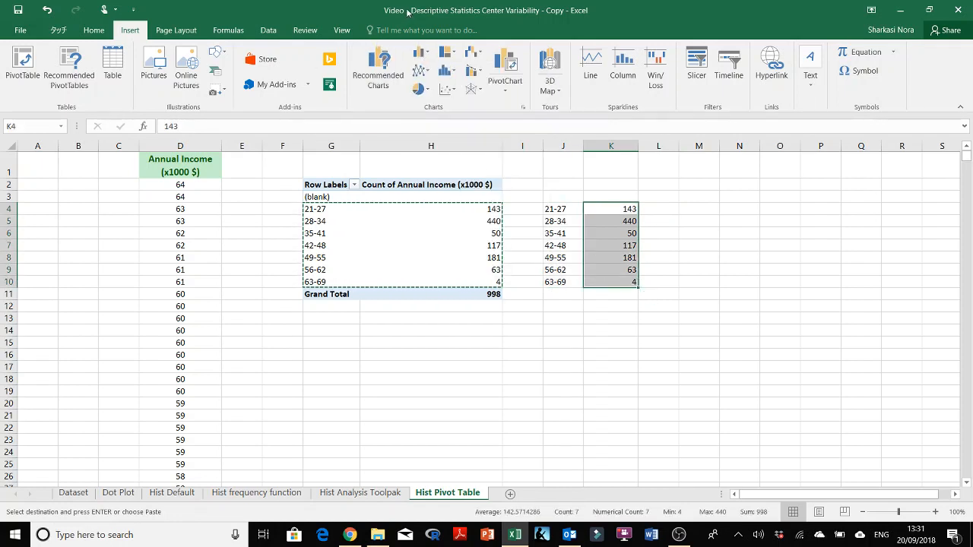
left_click(901, 9)
left_click(515, 534)
left_click(577, 389)
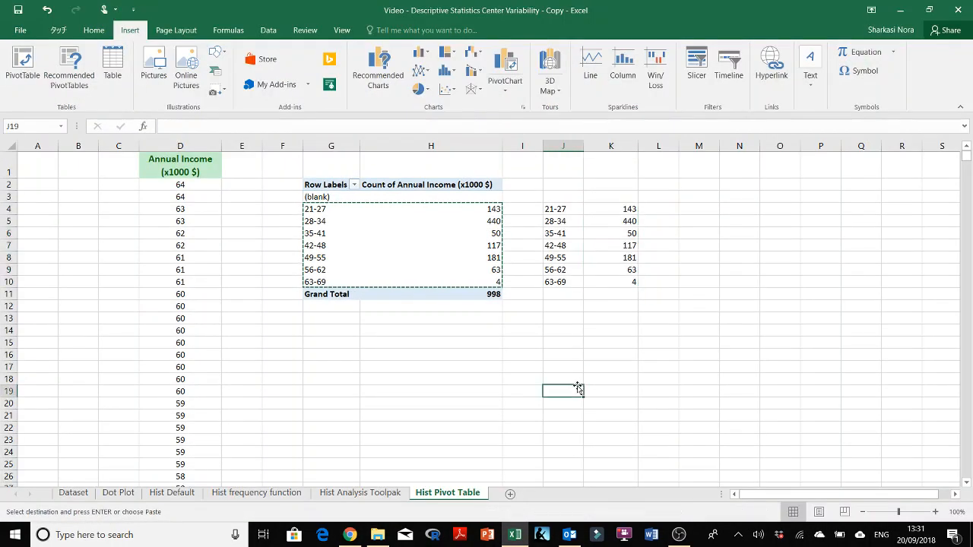
key("Escape")
left_click(629, 213)
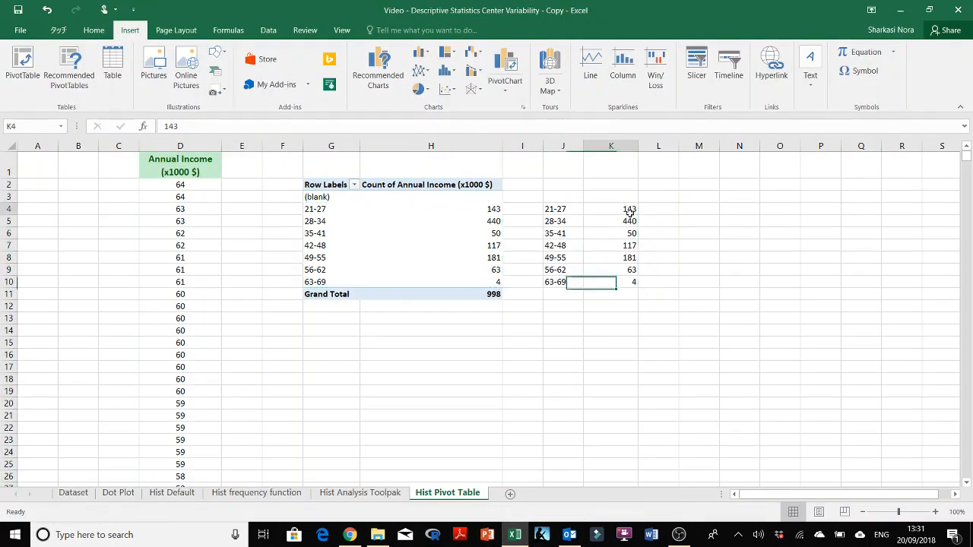
left_click_drag(630, 212, 630, 282)
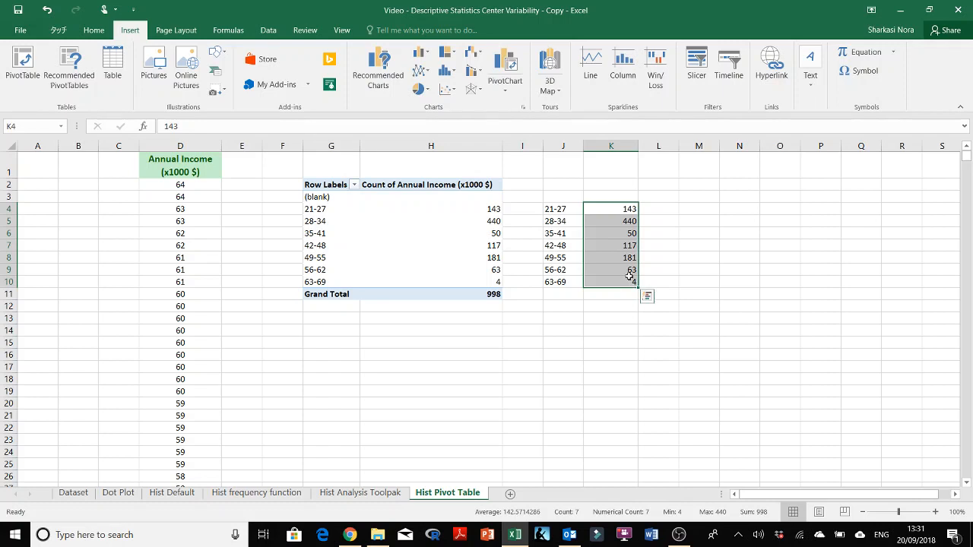
left_click(422, 51)
left_click(420, 89)
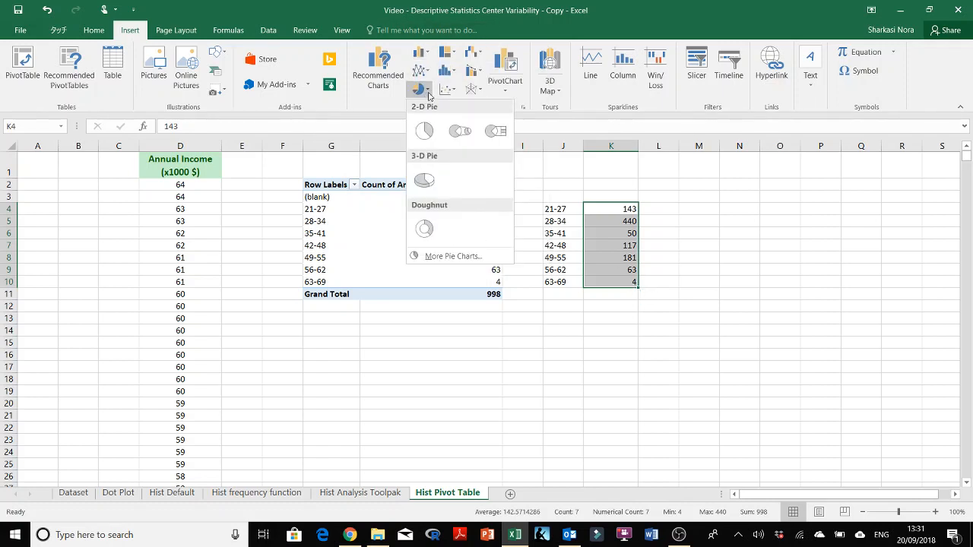
key("Escape")
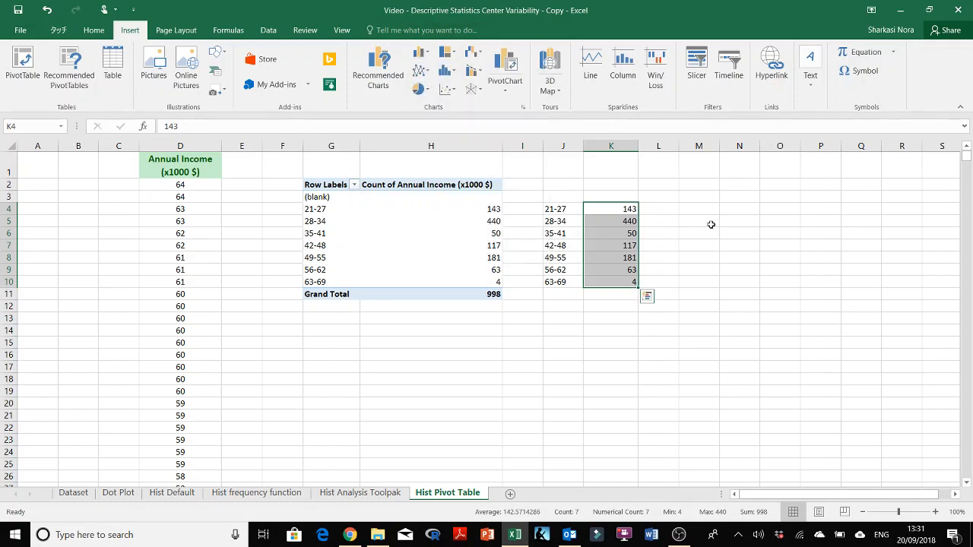
left_click(647, 297)
left_click(684, 258)
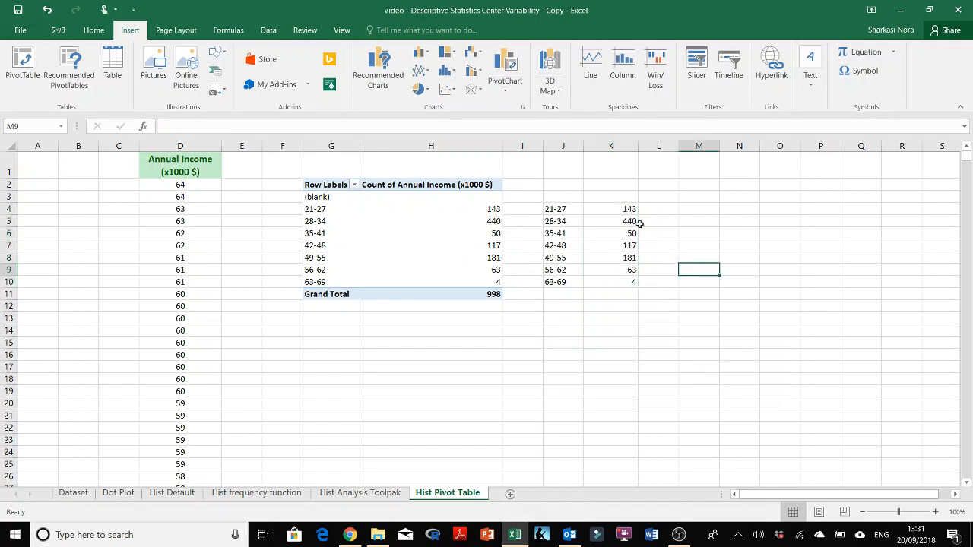
left_click_drag(626, 209, 613, 282)
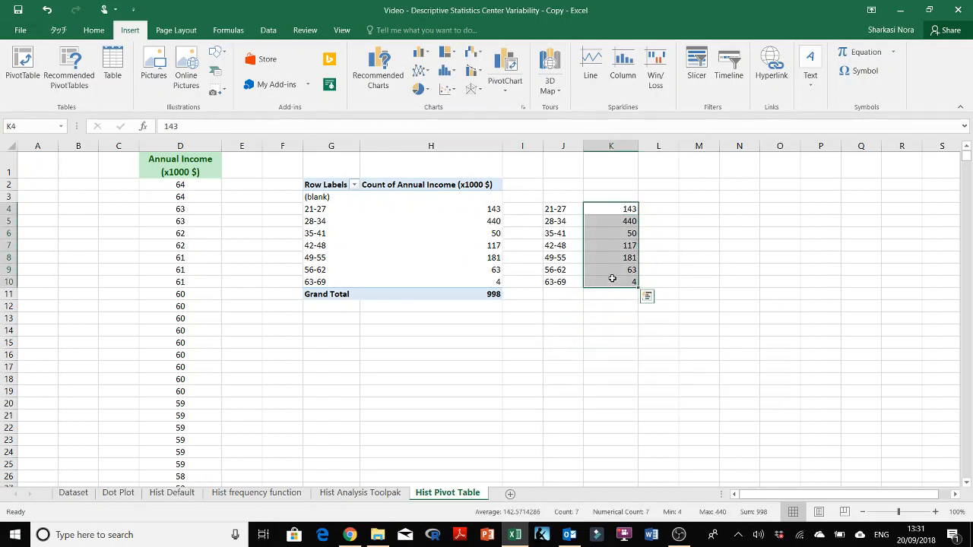
Step: Insert the recommended Clustered Column chart from the intervals and counts in J4:K10 and move it slightly away from its initial place
left_click_drag(555, 215, 623, 282)
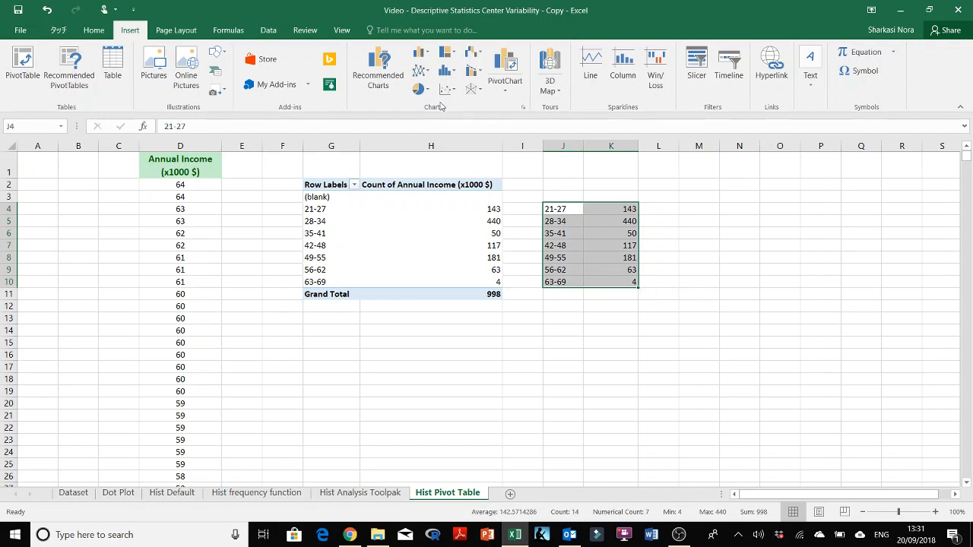
left_click(91, 30)
left_click(64, 32)
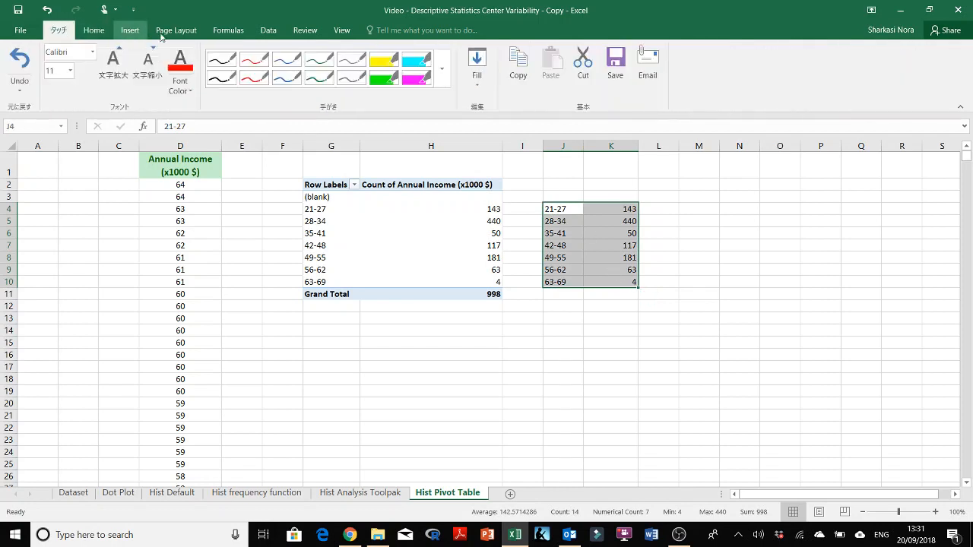
left_click(130, 31)
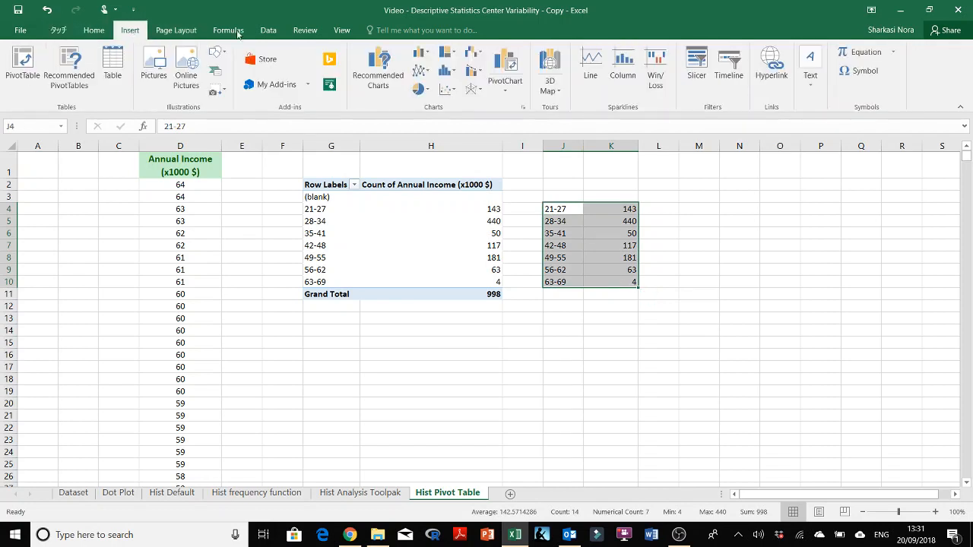
left_click(420, 53)
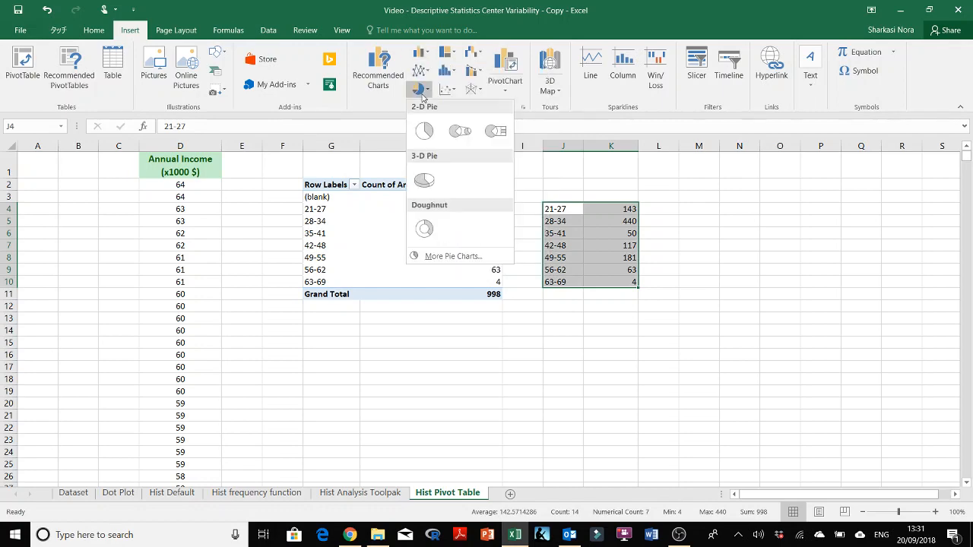
left_click(379, 91)
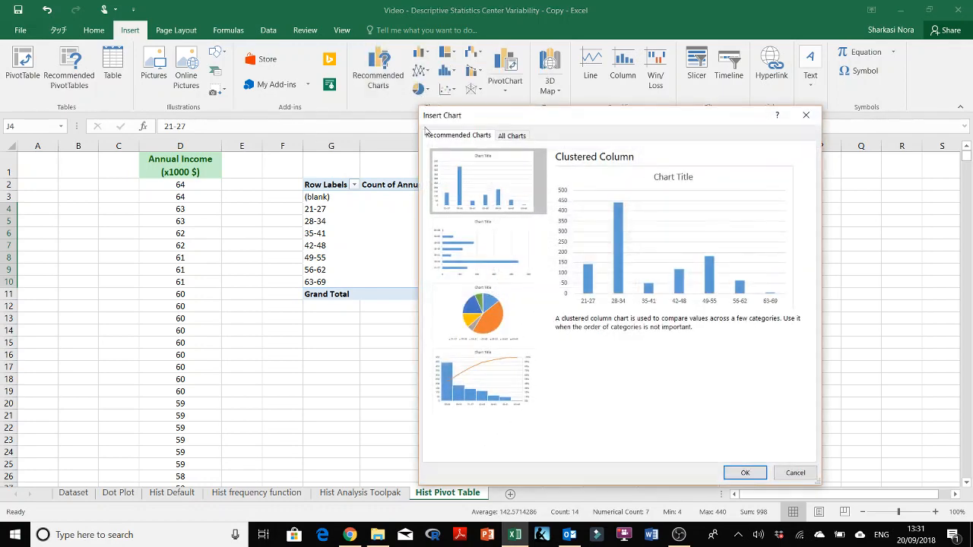
left_click(745, 472)
left_click_drag(532, 241, 599, 263)
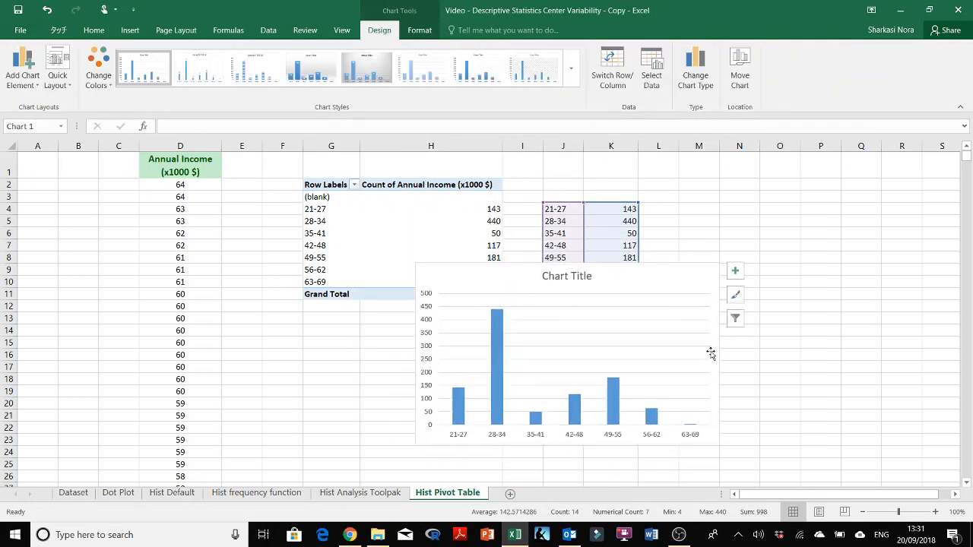
Step: Reduce the gap width of the chart's column series to the minimum so that neighbouring columns touch
left_click(611, 398)
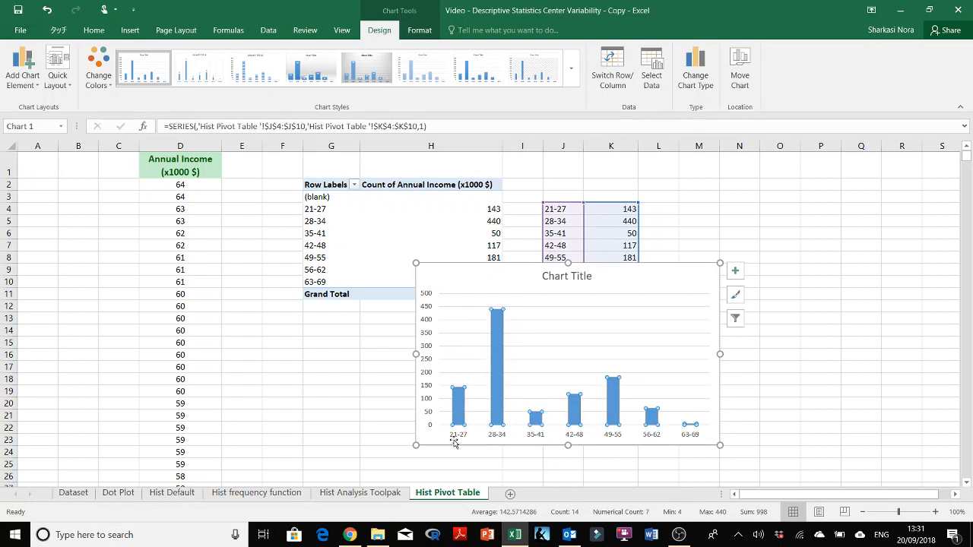
right_click(578, 422)
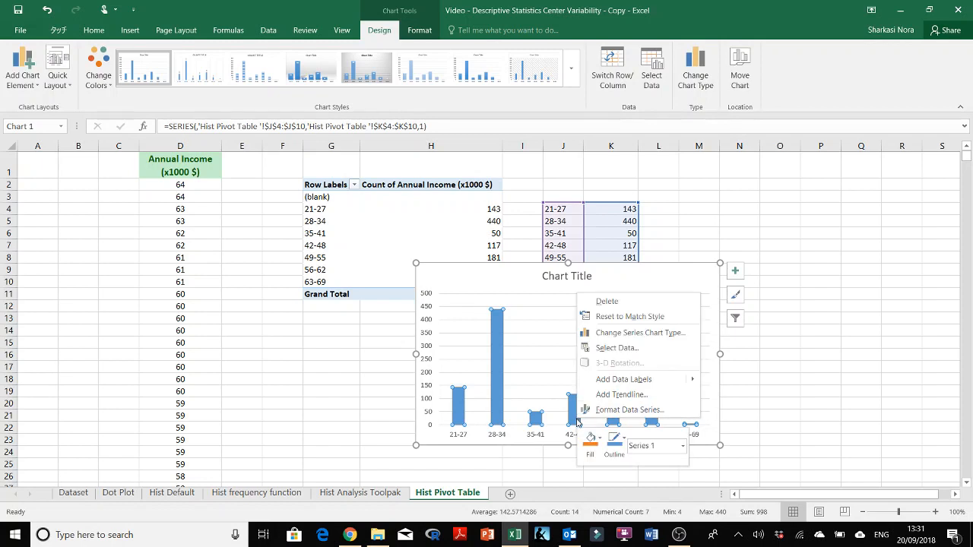
left_click(621, 411)
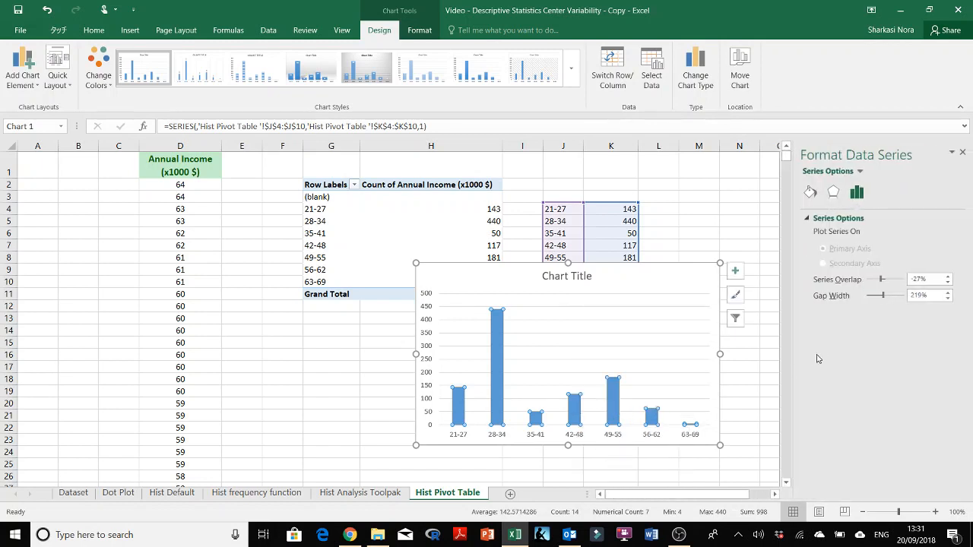
left_click_drag(883, 298, 861, 301)
left_click(750, 370)
Step: Give the chart's columns a solid black border line
left_click(618, 411)
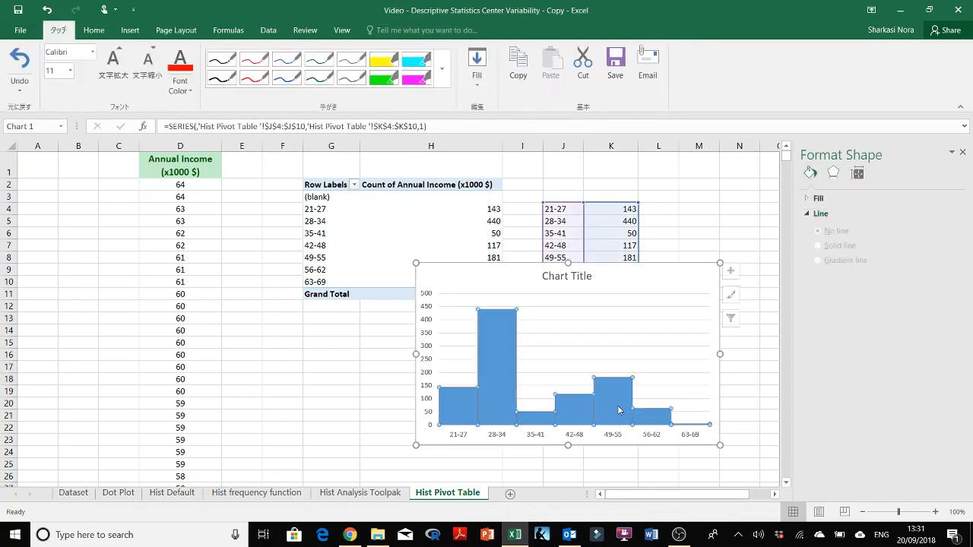
left_click(810, 193)
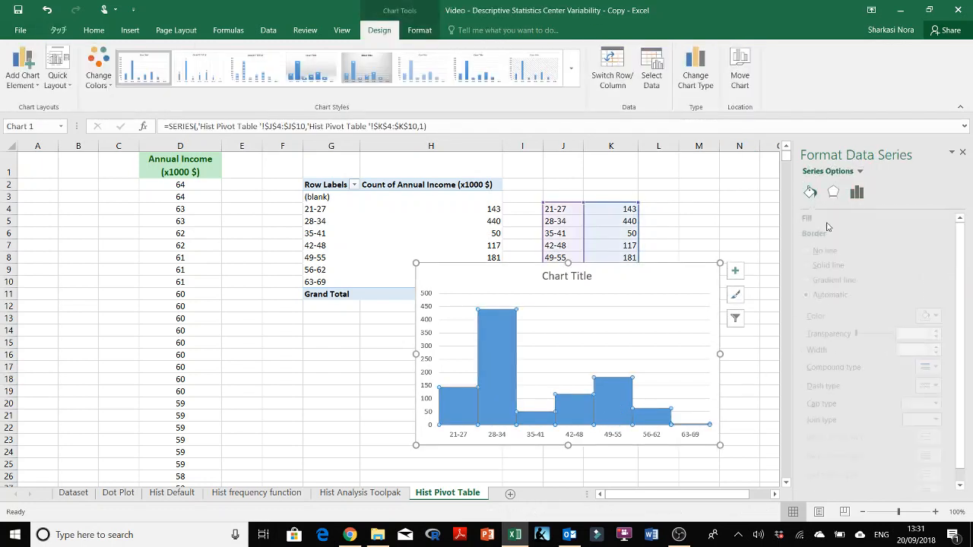
left_click(839, 265)
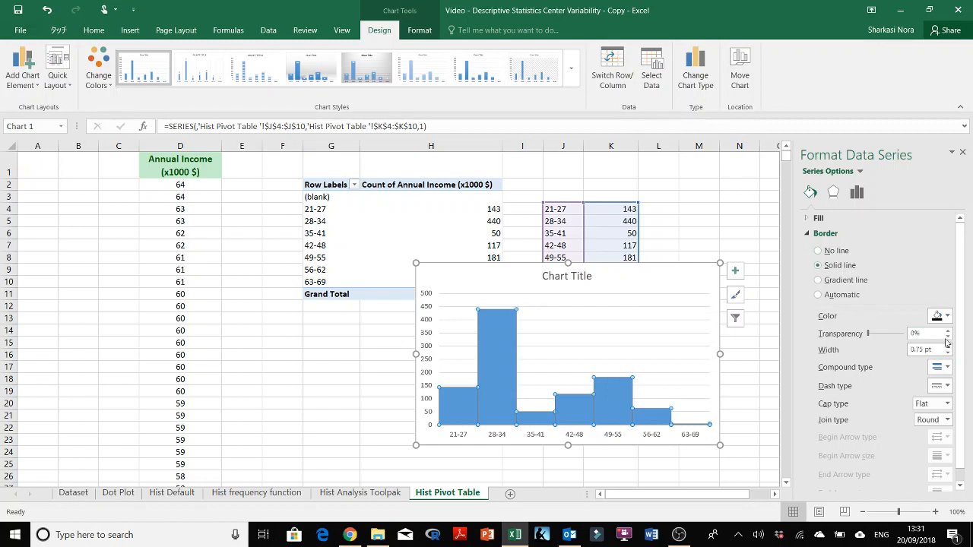
left_click(942, 316)
left_click(942, 315)
left_click(942, 316)
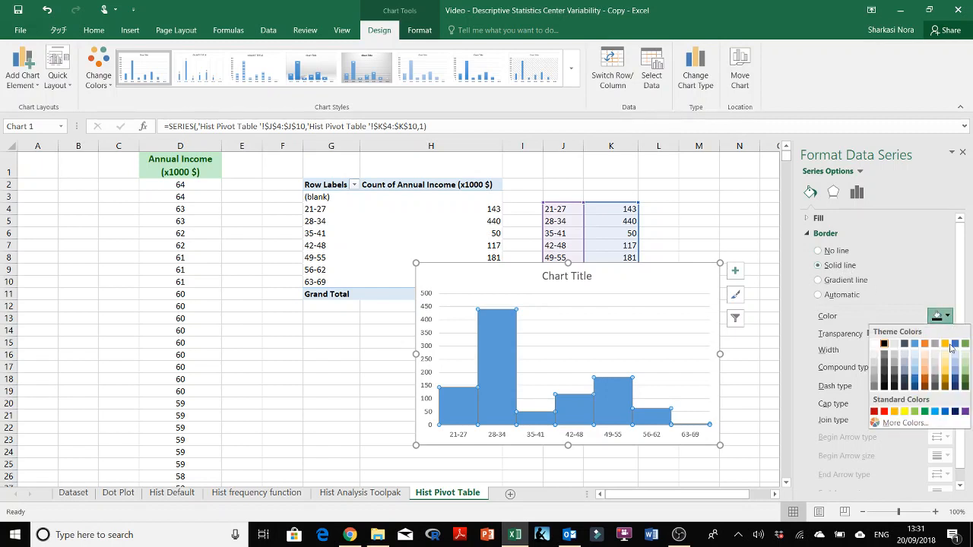
left_click(951, 348)
left_click(751, 365)
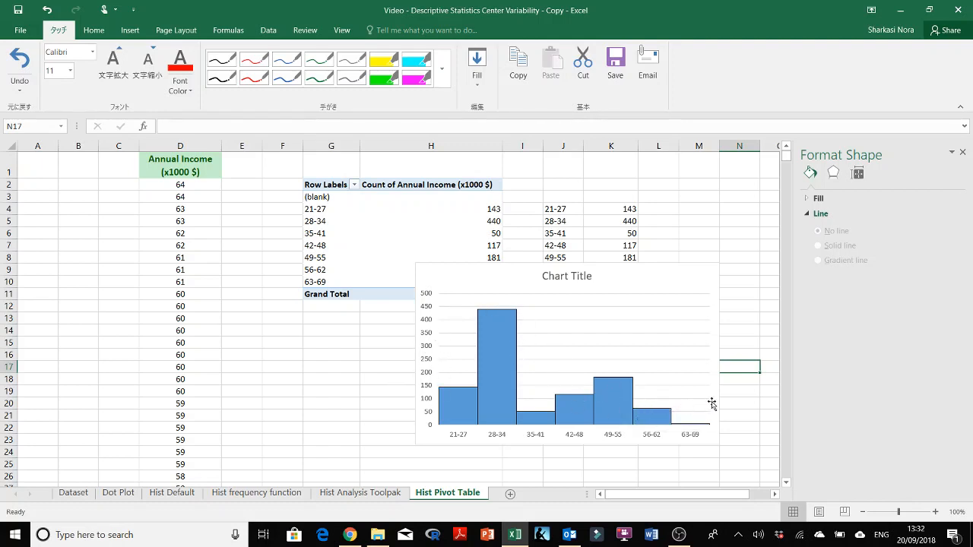
Step: Replace the placeholder chart title with "Annual Income"
left_click(572, 275)
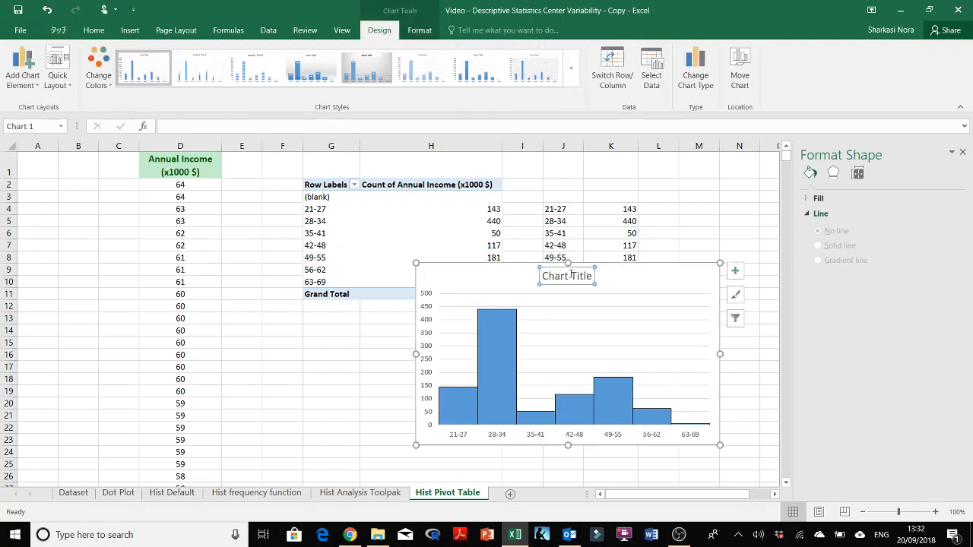
triple_click(572, 276)
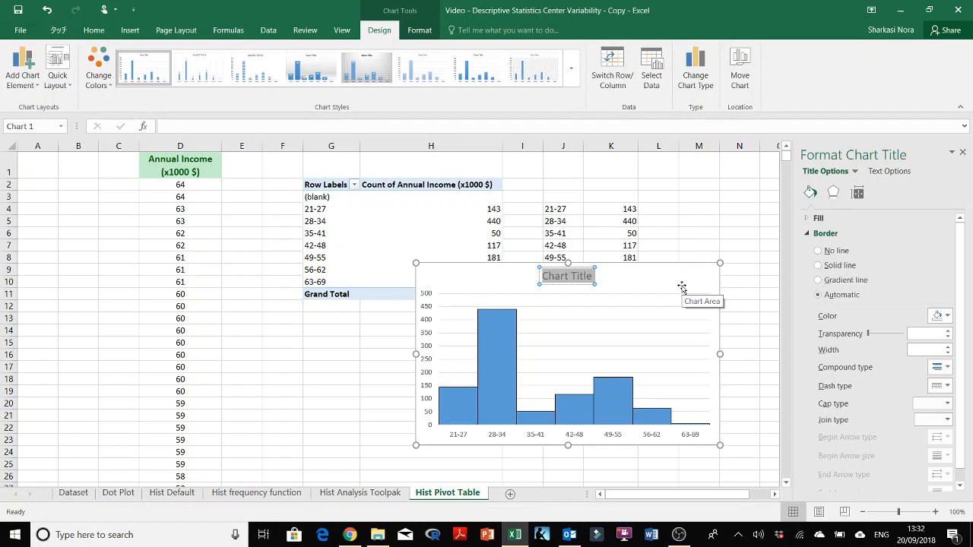
type("Annual Income")
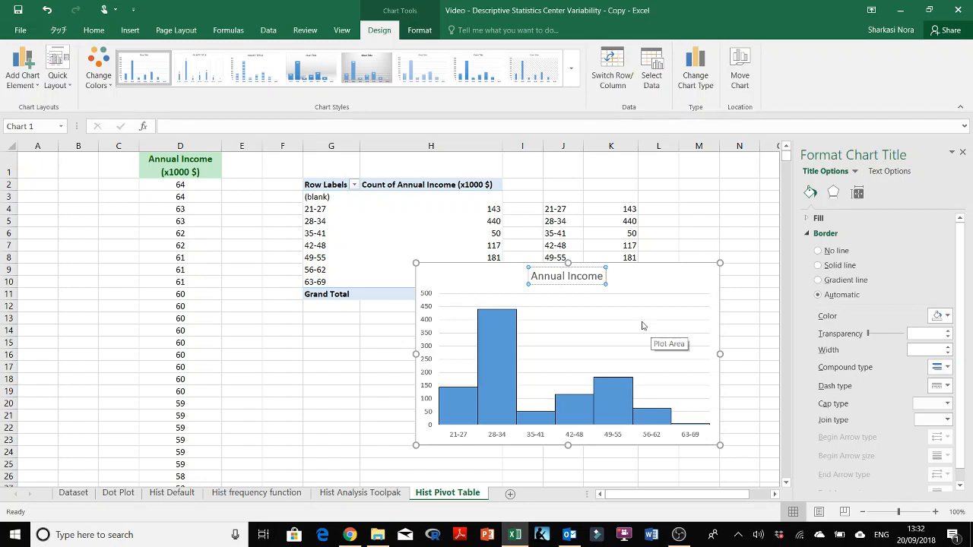
Step: Try to add a unit beginning with "(x" to the chart title
key("Left")
key("Left")
key("Left")
key("Left")
type("(x")
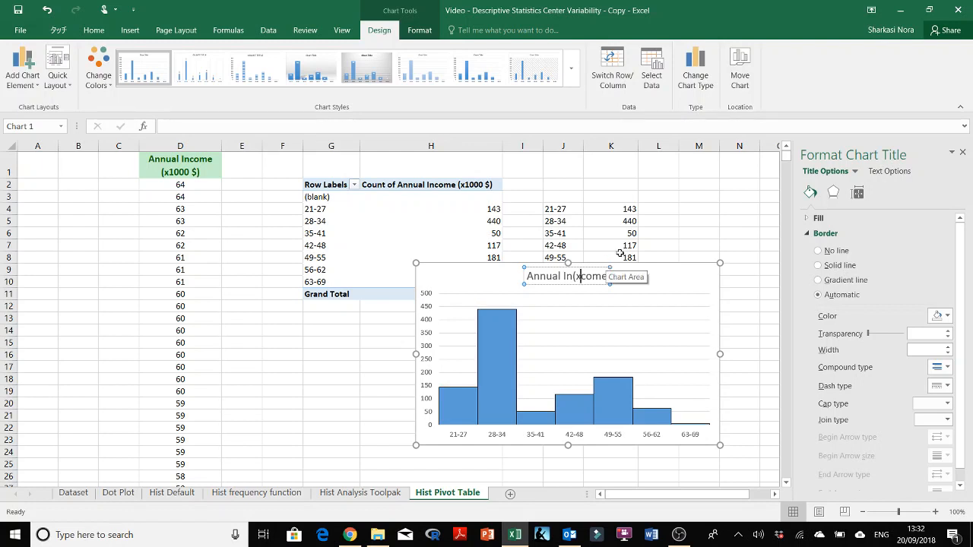
key("Delete")
key("Delete")
key("Delete")
Step: Delete the garbled characters from the end of the chart title, back to "Annual I"
left_click_drag(578, 276, 582, 279)
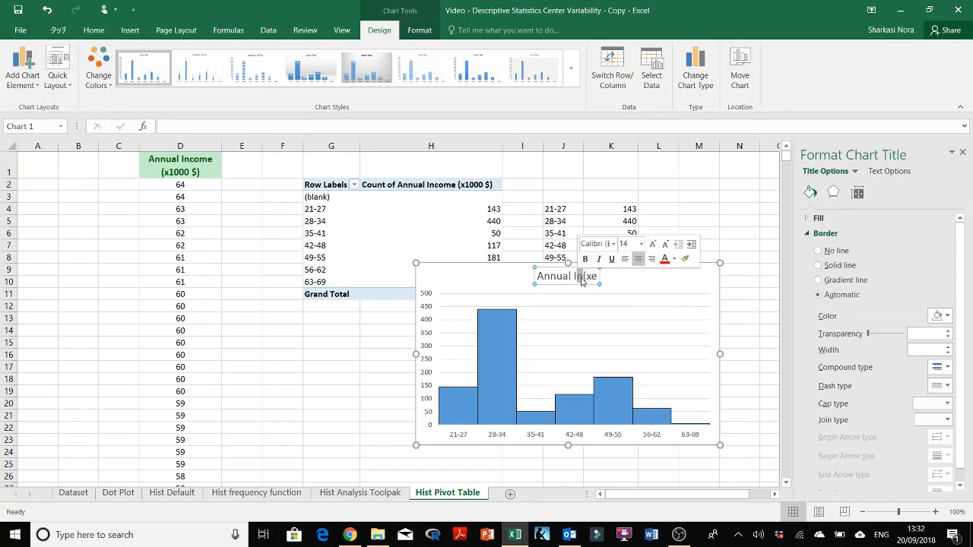
left_click(576, 277)
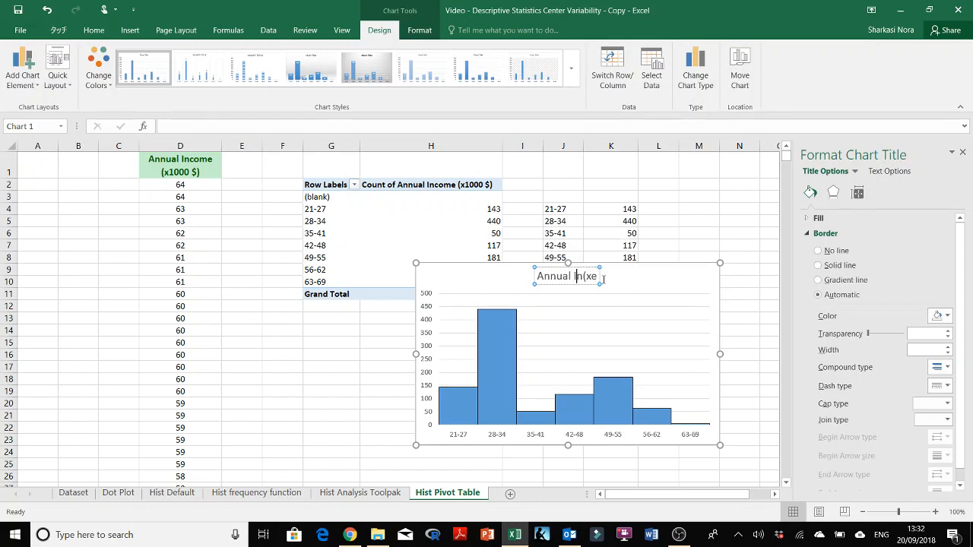
triple_click(602, 278)
left_click(593, 279)
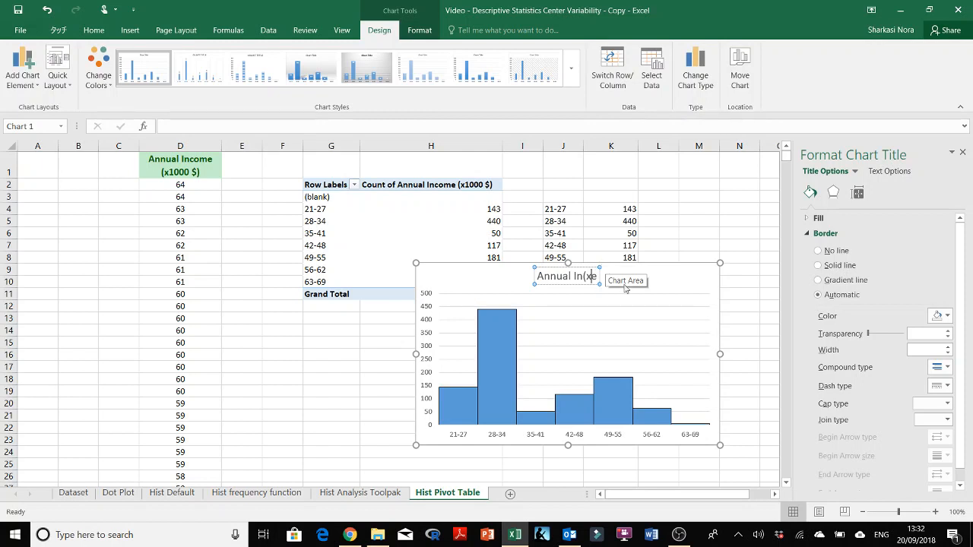
key("BackSpace")
key("BackSpace")
key("BackSpace")
triple_click(579, 282)
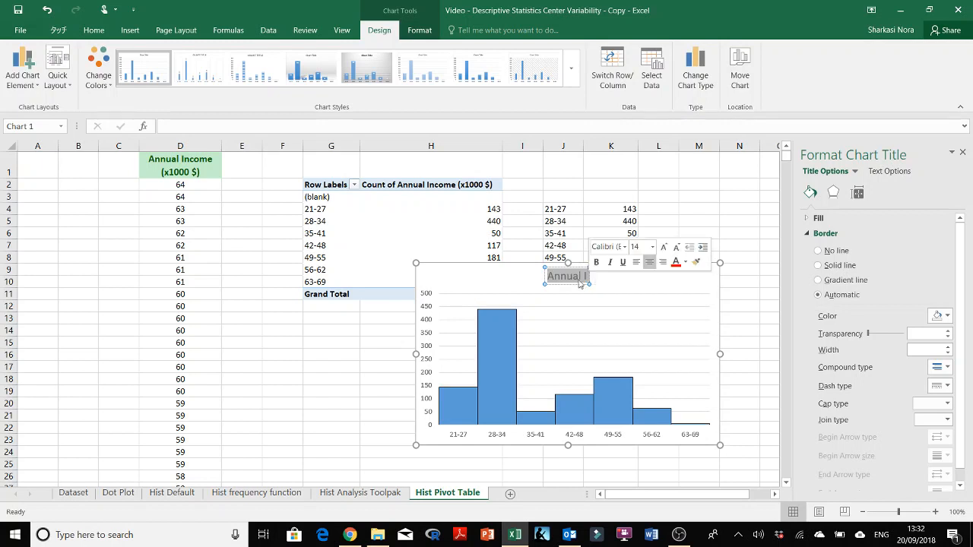
left_click(589, 274)
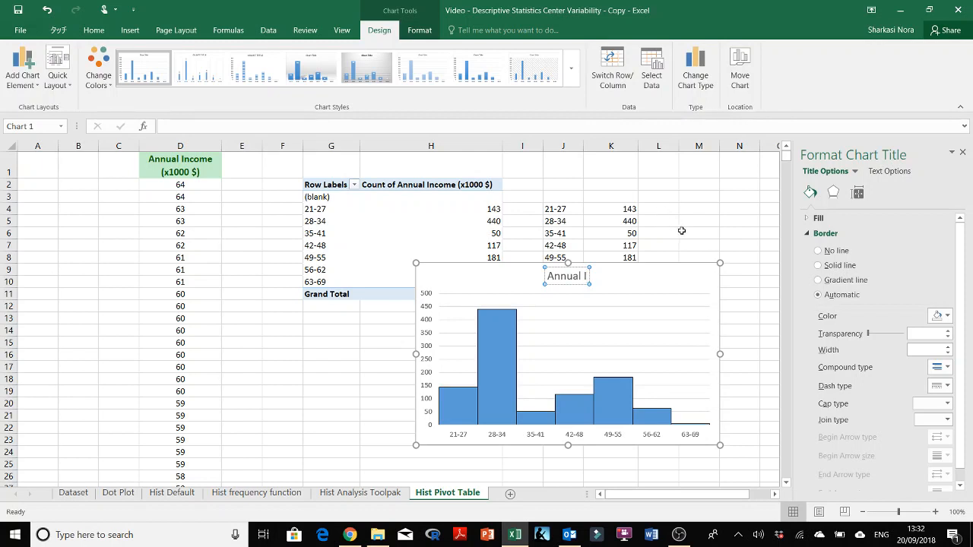
Step: Restore the ending "ncome" in the chart title and repair the misplaced "l" and the spacing between the words
type("ncome")
left_click(681, 231)
left_click(598, 278)
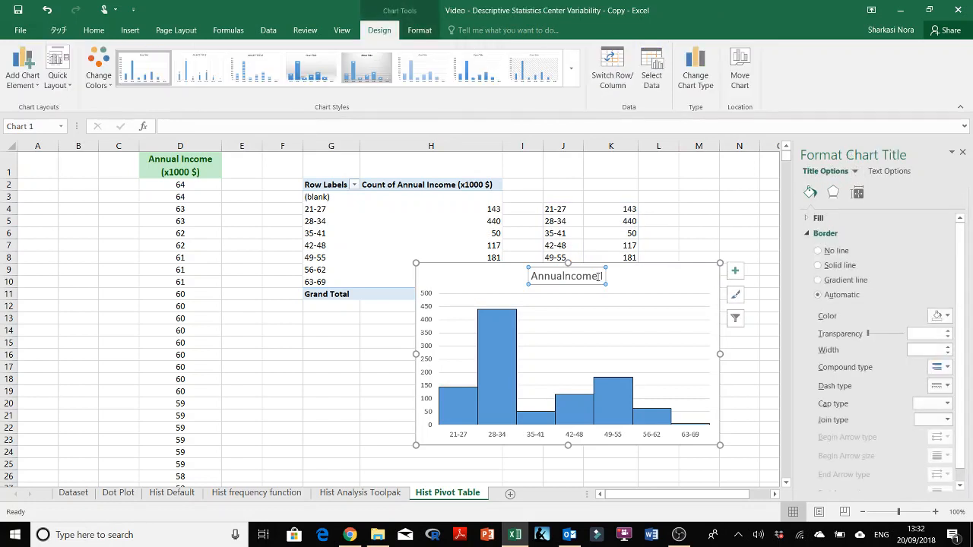
left_click(598, 278)
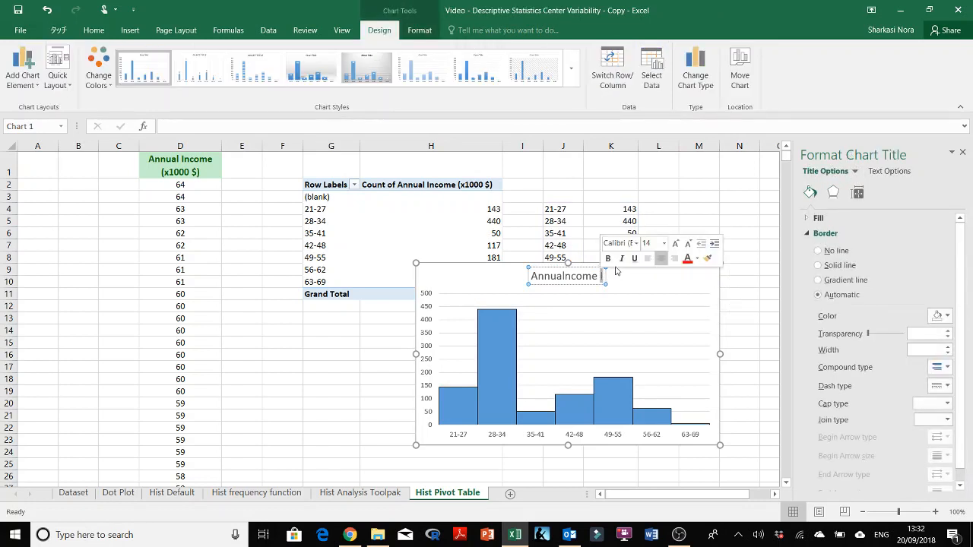
key("BackSpace")
left_click(564, 276)
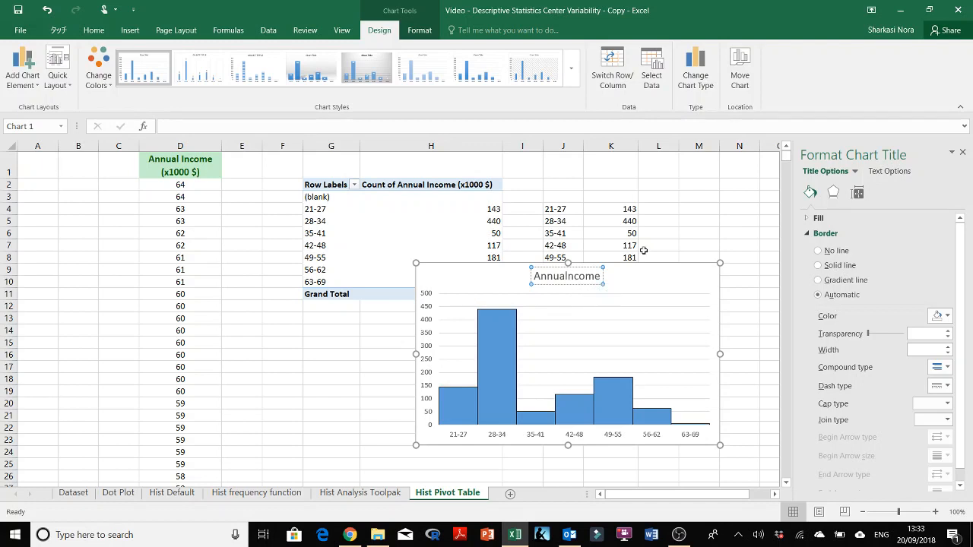
left_click(715, 220)
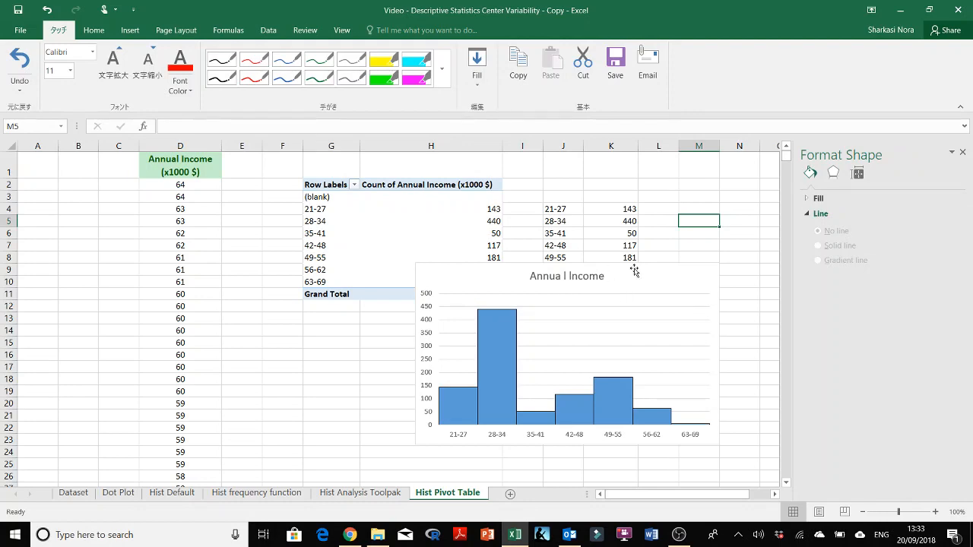
left_click(741, 296)
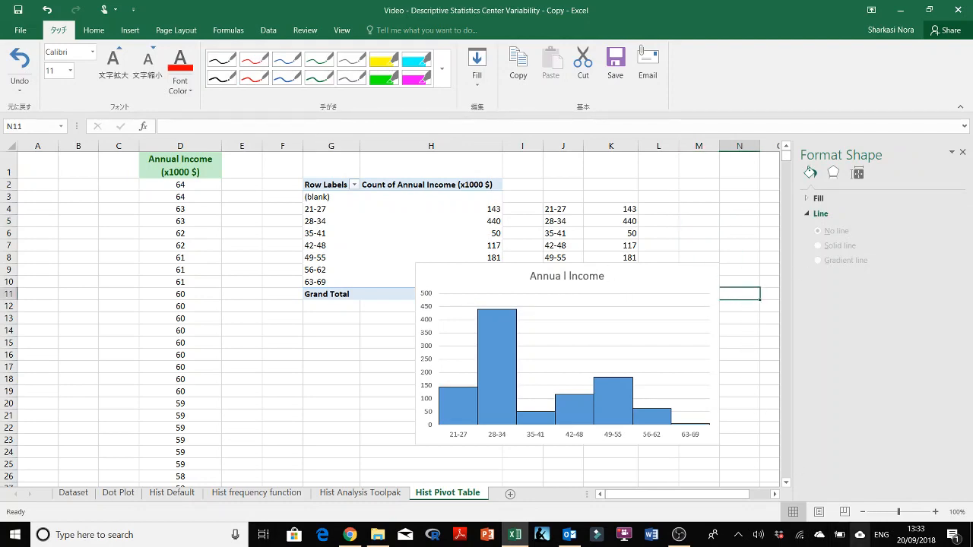